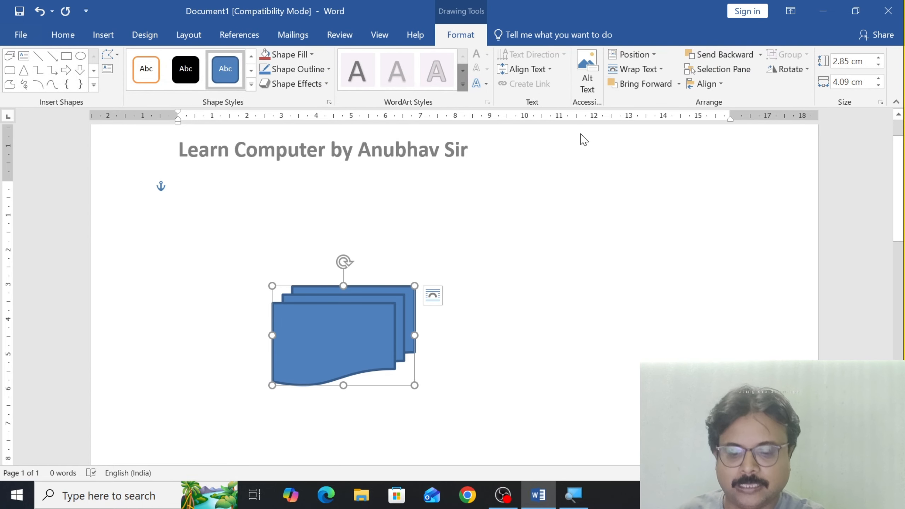
- Delete the blue stacked-documents shape and place the cursor on the empty line below the heading
{"action": "key", "text": "Delete"}
{"action": "left_click", "coordinate": [103, 36]}
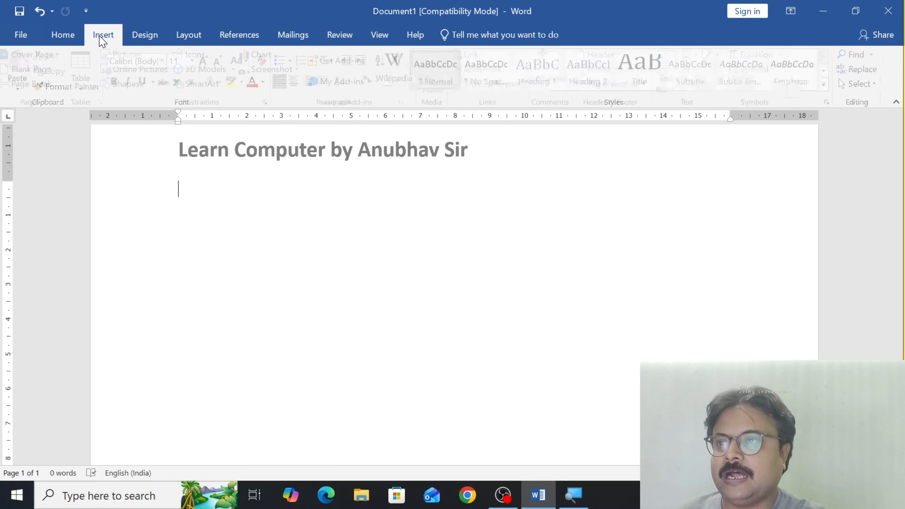
{"action": "left_click", "coordinate": [151, 186]}
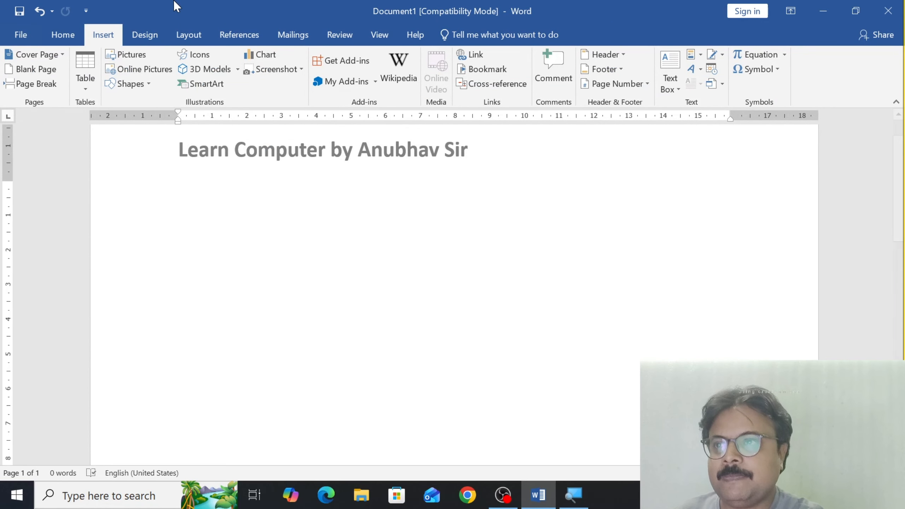
- Insert the ladybug icon from the Bugs category of the icon library below the heading
{"action": "left_click", "coordinate": [205, 58]}
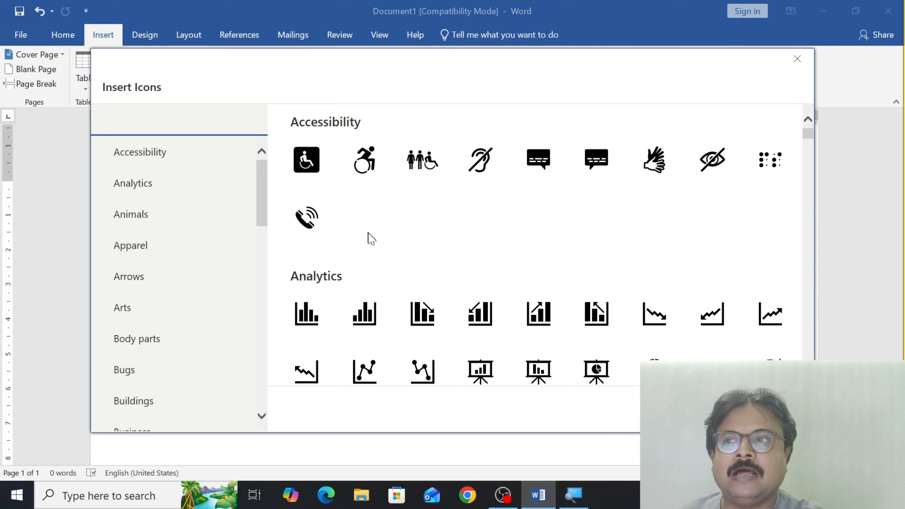
{"action": "scroll", "coordinate": [370, 246], "scroll_direction": "down", "scroll_amount": 5}
{"action": "scroll", "coordinate": [370, 247], "scroll_direction": "down", "scroll_amount": 15}
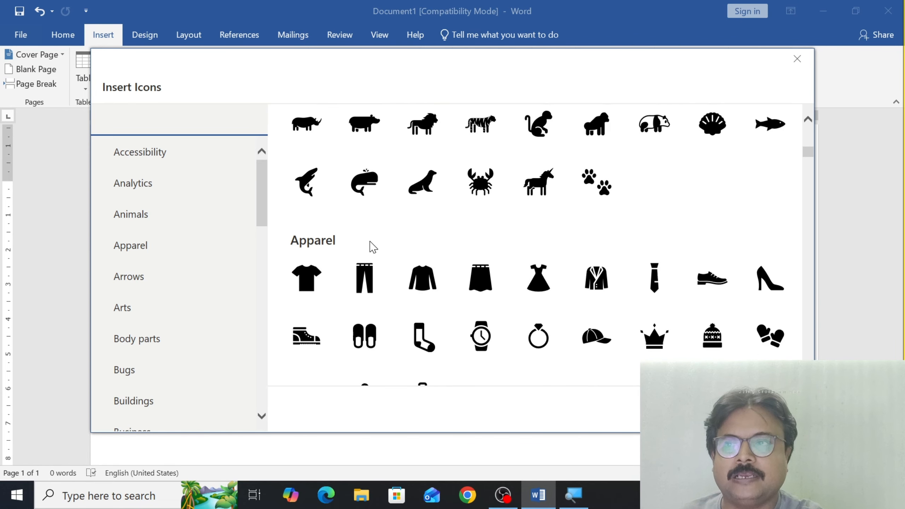
{"action": "scroll", "coordinate": [370, 248], "scroll_direction": "down", "scroll_amount": 12}
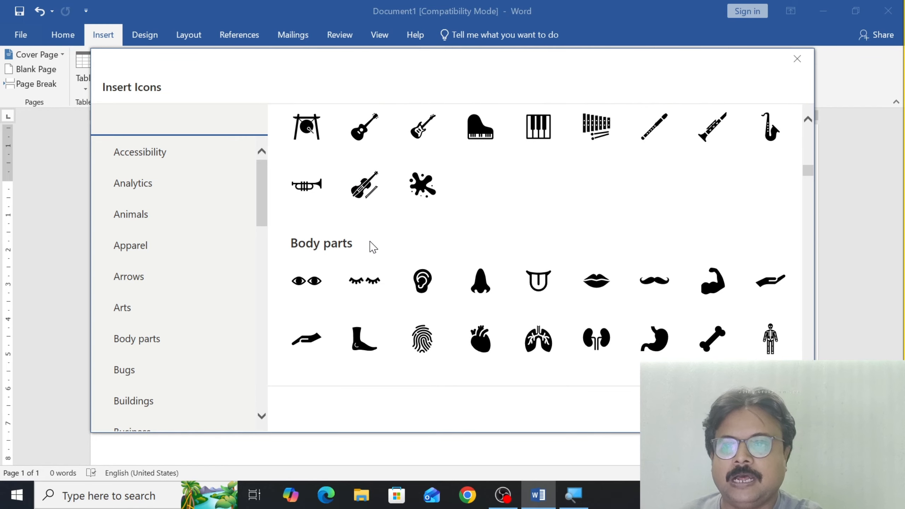
{"action": "left_click", "coordinate": [428, 228]}
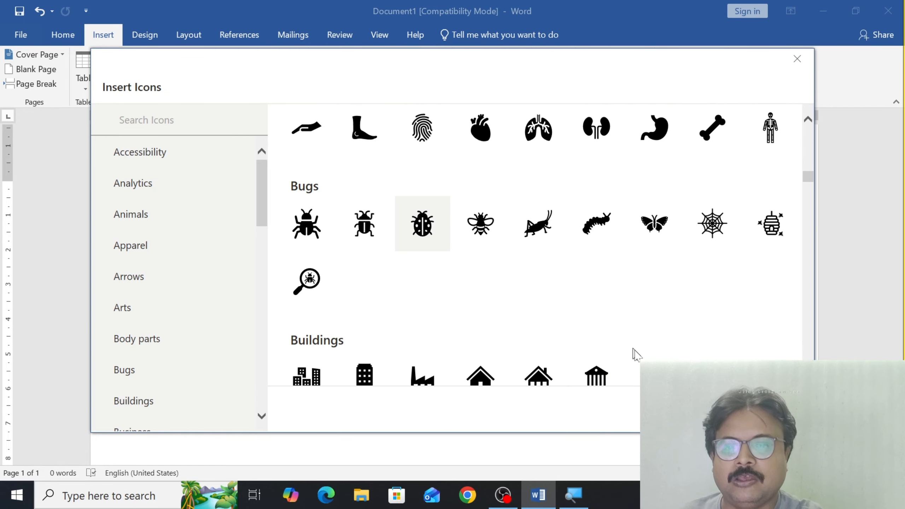
{"action": "left_click", "coordinate": [708, 410]}
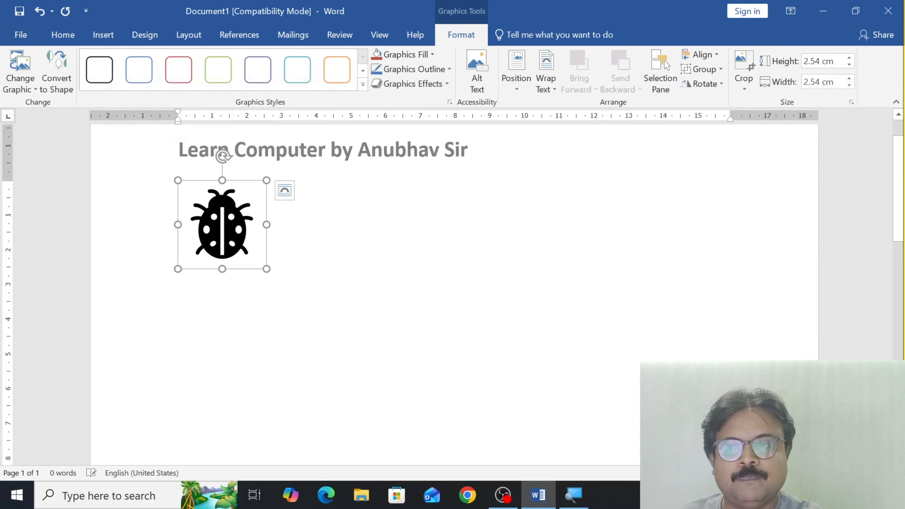
- Position the ladybug icon at the middle center of the page with text wrapping
{"action": "left_click_drag", "start_coordinate": [231, 225], "coordinate": [413, 267]}
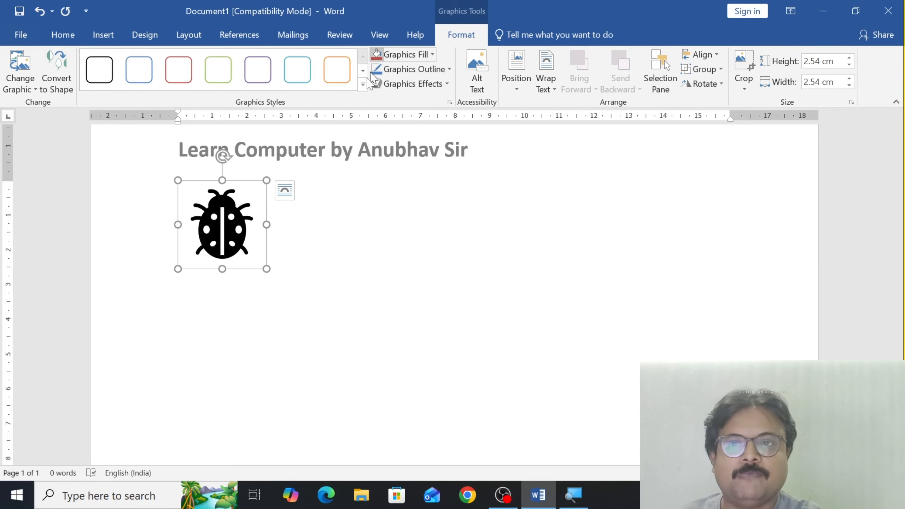
{"action": "left_click", "coordinate": [516, 88]}
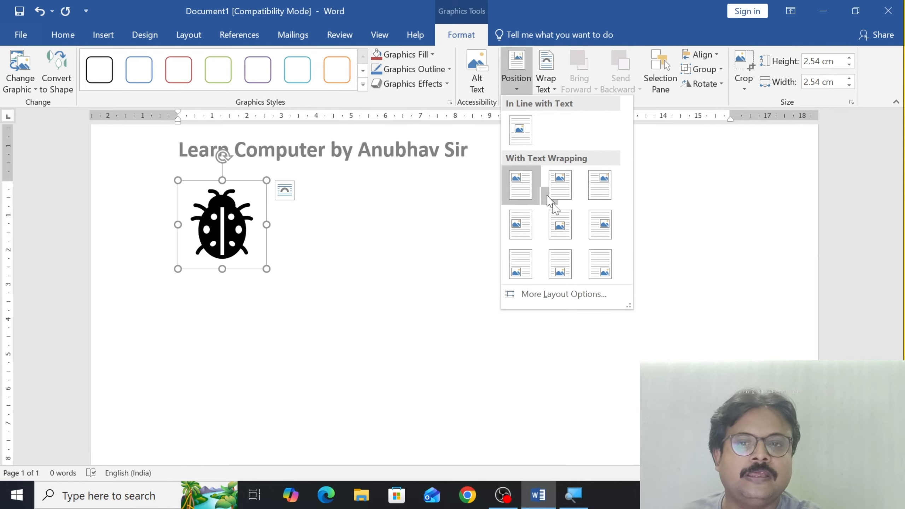
{"action": "left_click", "coordinate": [561, 228]}
{"action": "scroll", "coordinate": [498, 282], "scroll_direction": "down", "scroll_amount": 7}
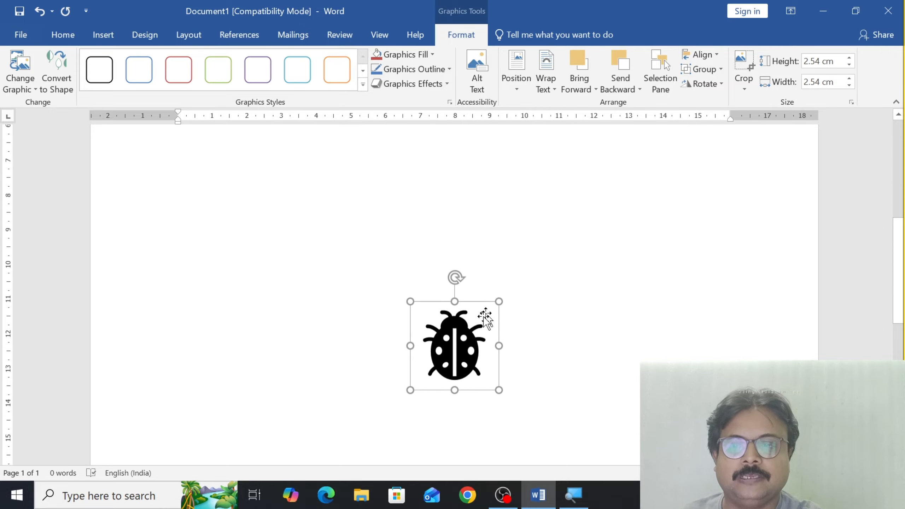
- Move the ladybug icon up the page to just below the heading
{"action": "scroll", "coordinate": [438, 217], "scroll_direction": "up", "scroll_amount": 6}
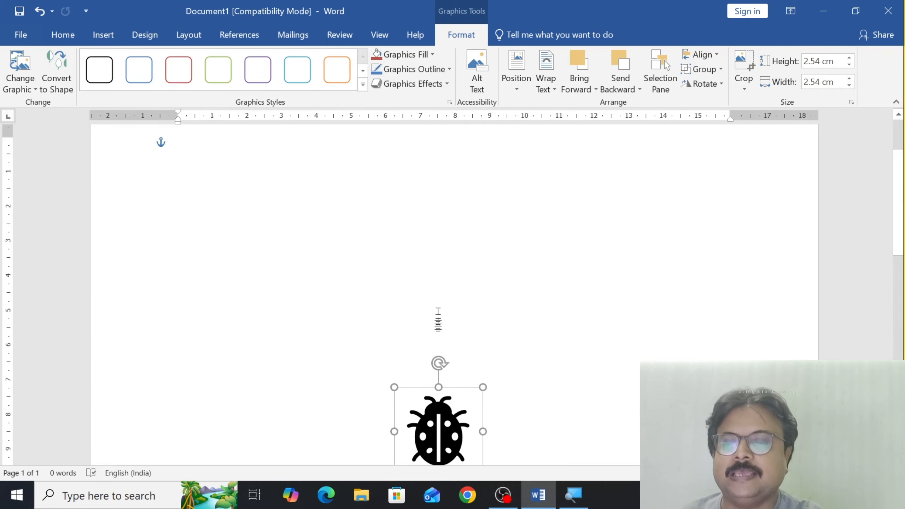
{"action": "left_click_drag", "start_coordinate": [440, 411], "coordinate": [419, 241]}
{"action": "scroll", "coordinate": [419, 246], "scroll_direction": "up", "scroll_amount": 3}
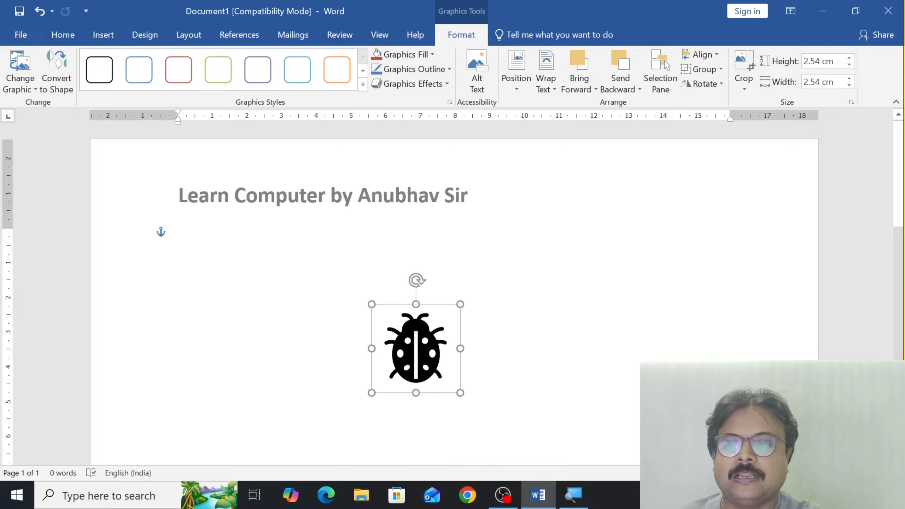
{"action": "left_click_drag", "start_coordinate": [416, 341], "coordinate": [415, 303]}
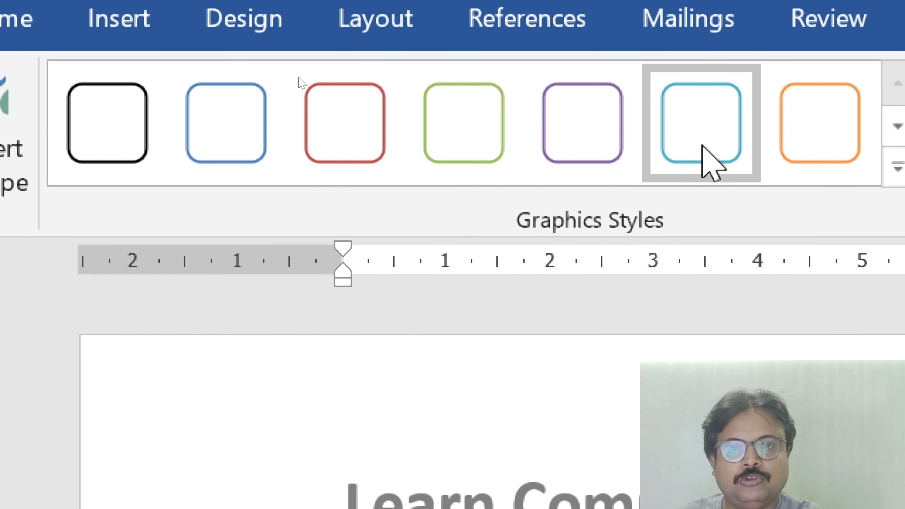
- Apply the transparent preset graphics style with an orange outline to the ladybug and fill it with the purple theme color
{"action": "left_click", "coordinate": [713, 157]}
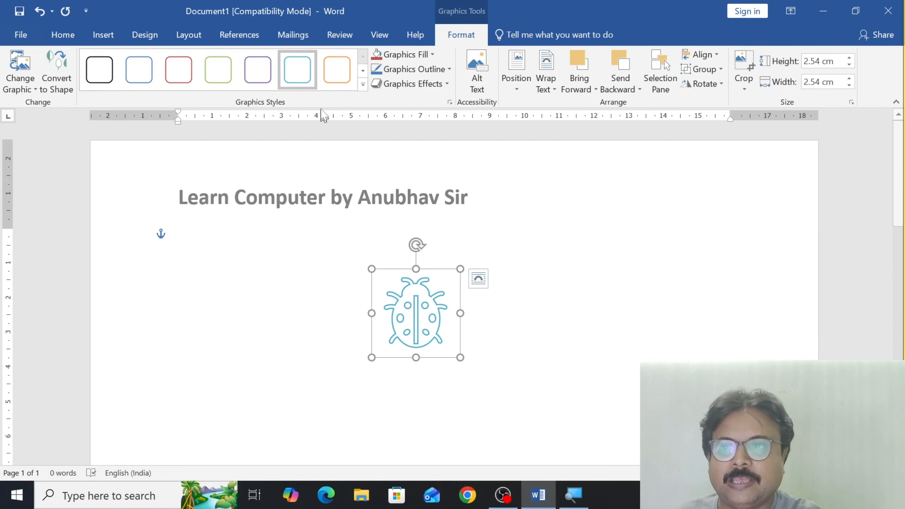
{"action": "left_click", "coordinate": [362, 84]}
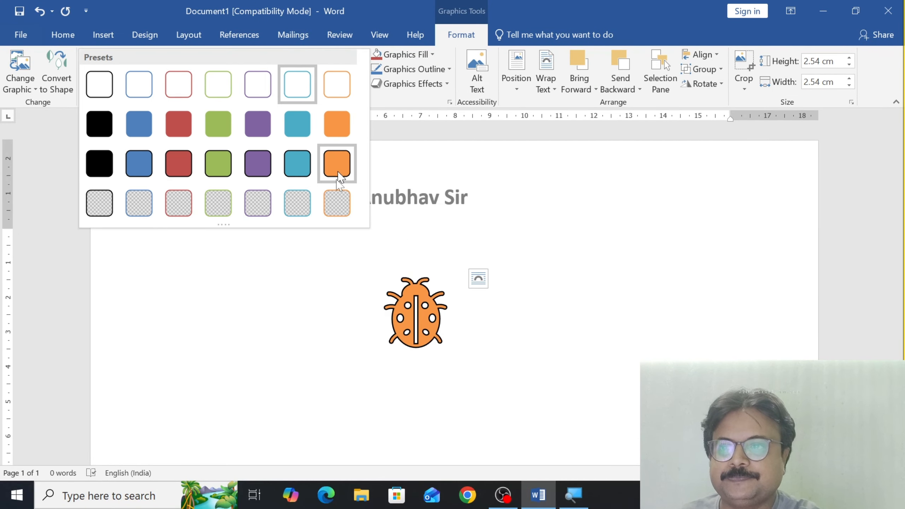
{"action": "left_click", "coordinate": [334, 201]}
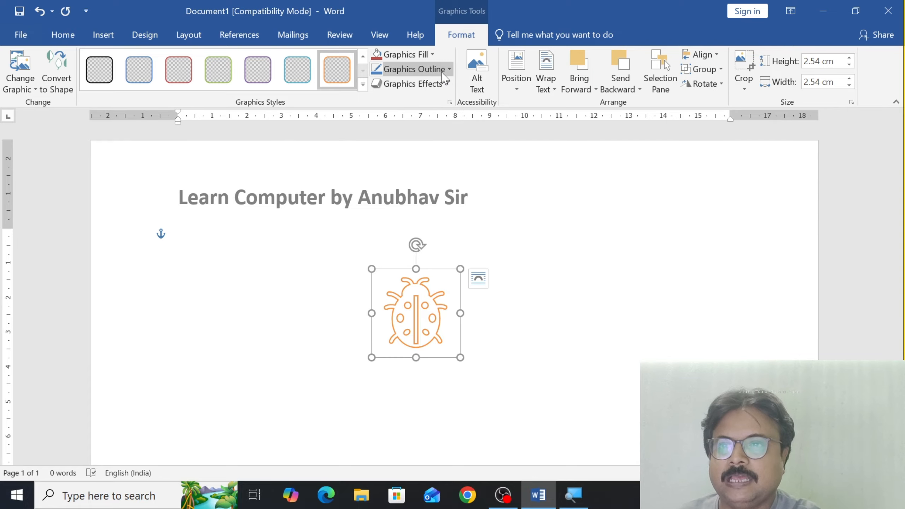
{"action": "left_click", "coordinate": [433, 55]}
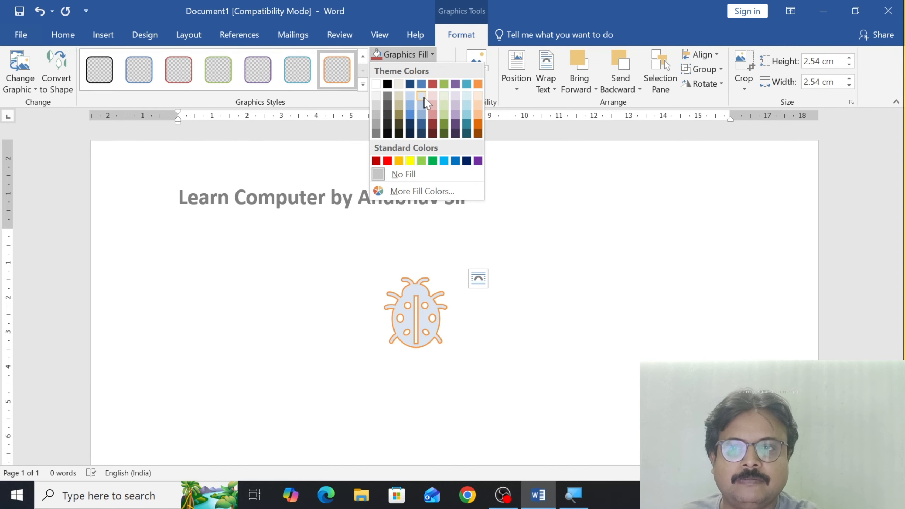
{"action": "left_click", "coordinate": [454, 84]}
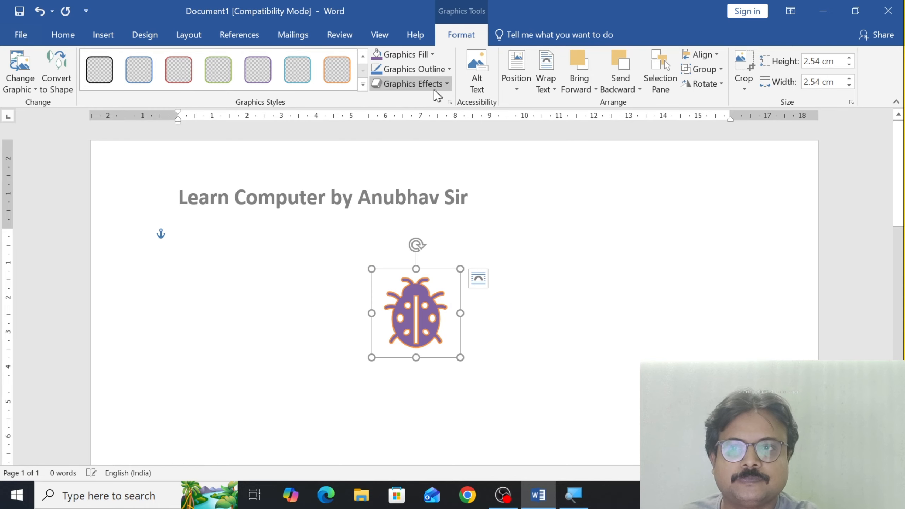
- Give the ladybug's outline the square-dot dash style and enlarge the icon to about 5.55 cm by 5.55 cm
{"action": "left_click", "coordinate": [448, 69]}
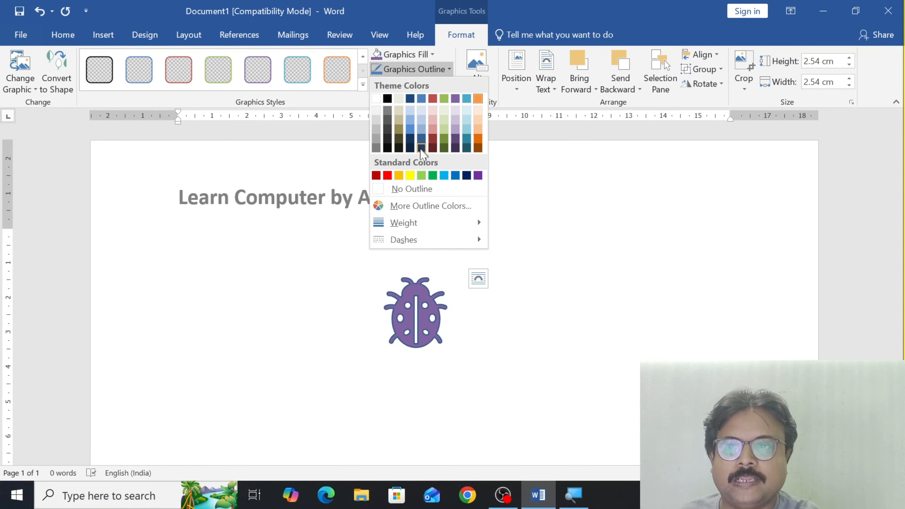
{"action": "mouse_move", "coordinate": [414, 232]}
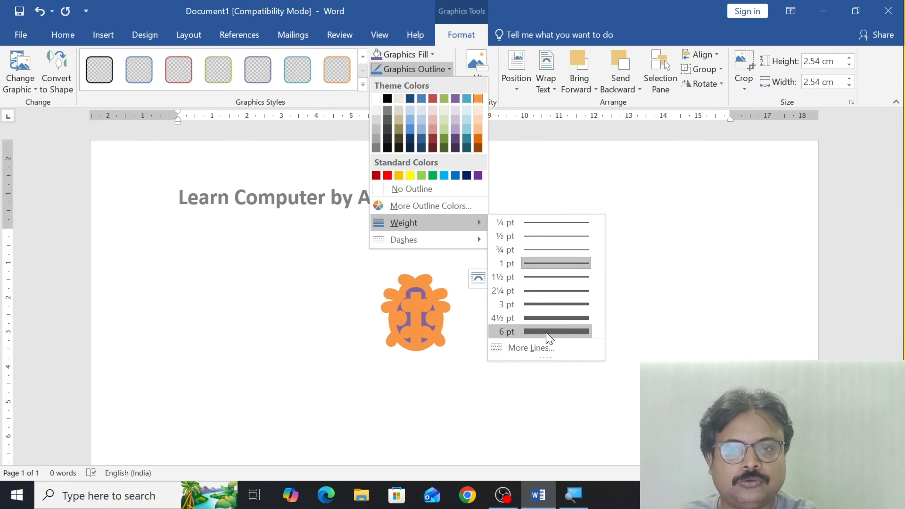
{"action": "mouse_move", "coordinate": [449, 244]}
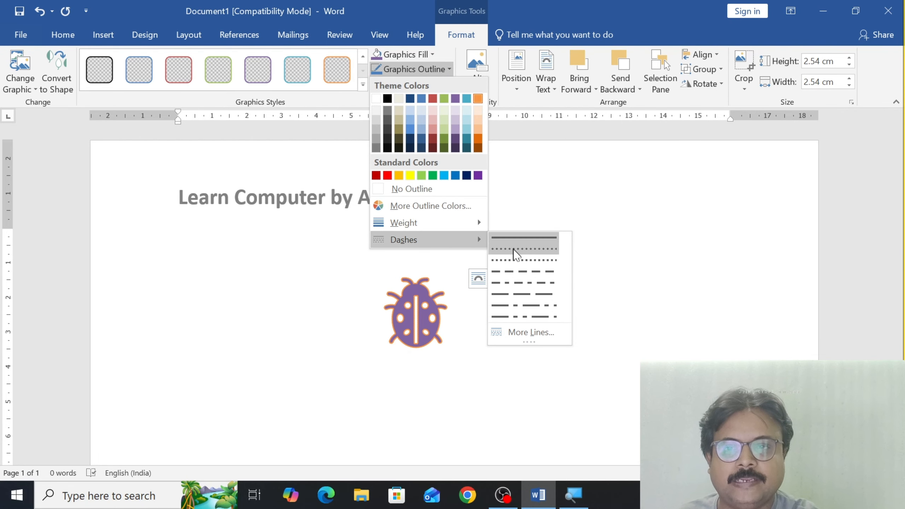
{"action": "left_click", "coordinate": [517, 263]}
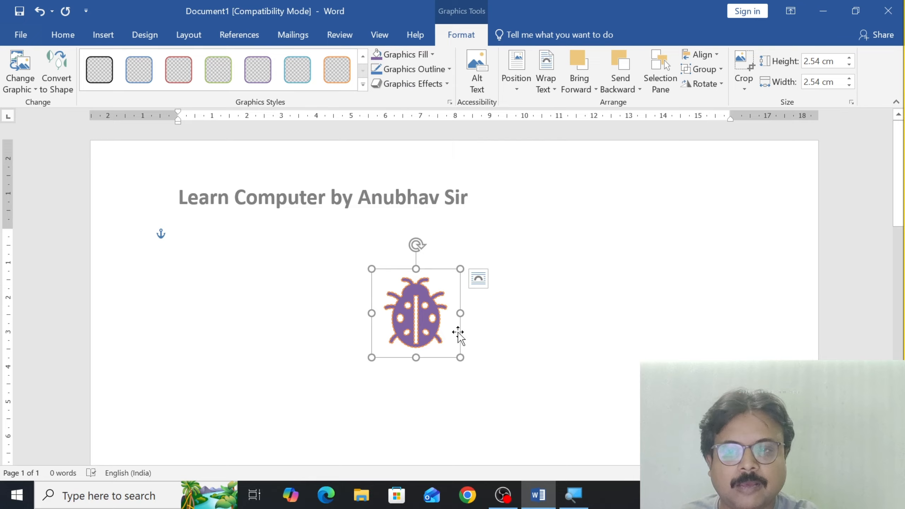
{"action": "left_click_drag", "start_coordinate": [460, 357], "coordinate": [564, 461]}
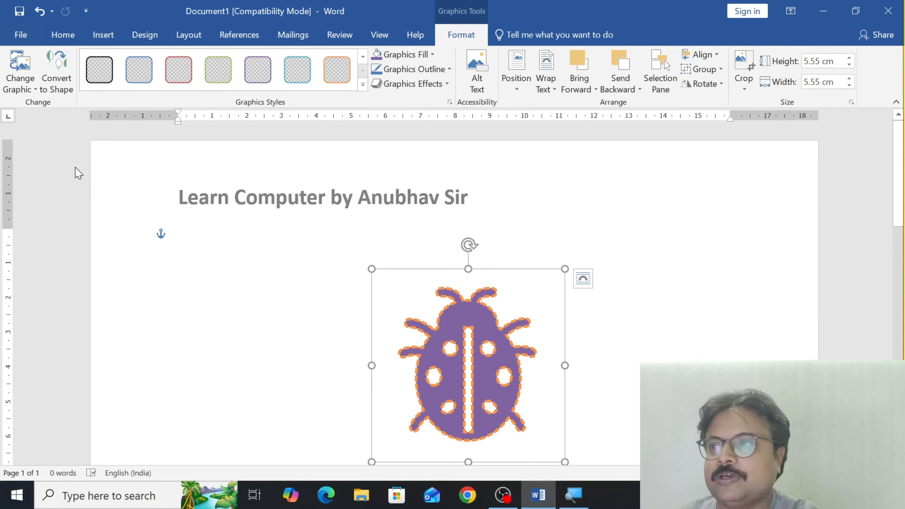
- Replace the ladybug graphic with the Floppy Disk stock photo file from the Downloads folder, and undo the replacement
{"action": "left_click", "coordinate": [20, 87]}
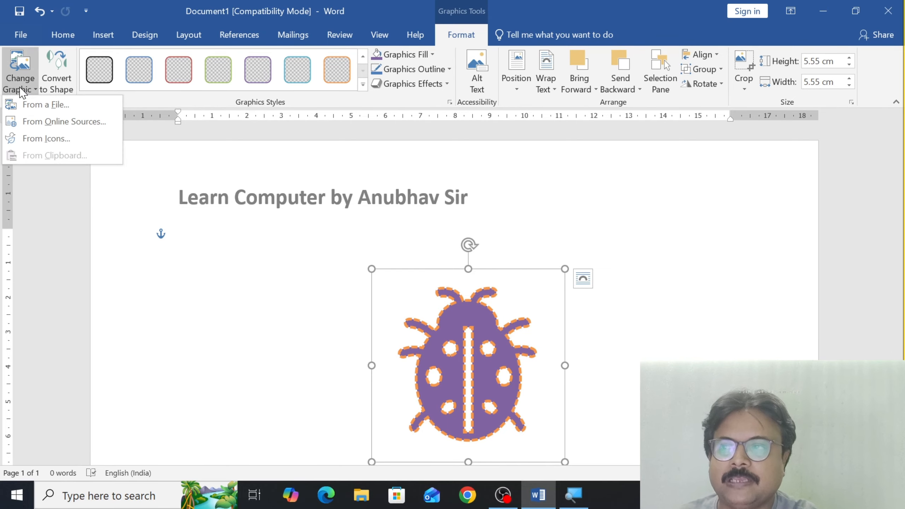
{"action": "left_click", "coordinate": [24, 110]}
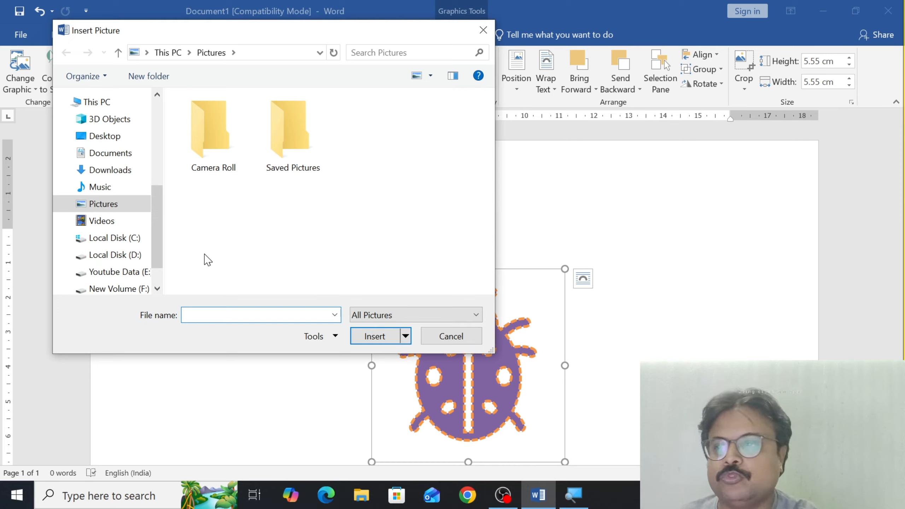
{"action": "left_click", "coordinate": [110, 170]}
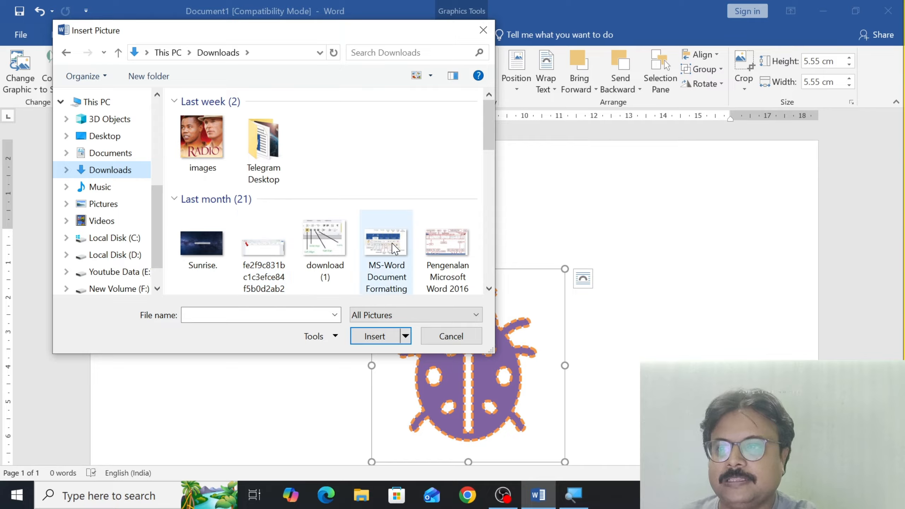
{"action": "scroll", "coordinate": [385, 243], "scroll_direction": "down", "scroll_amount": 6}
{"action": "left_click", "coordinate": [325, 232]}
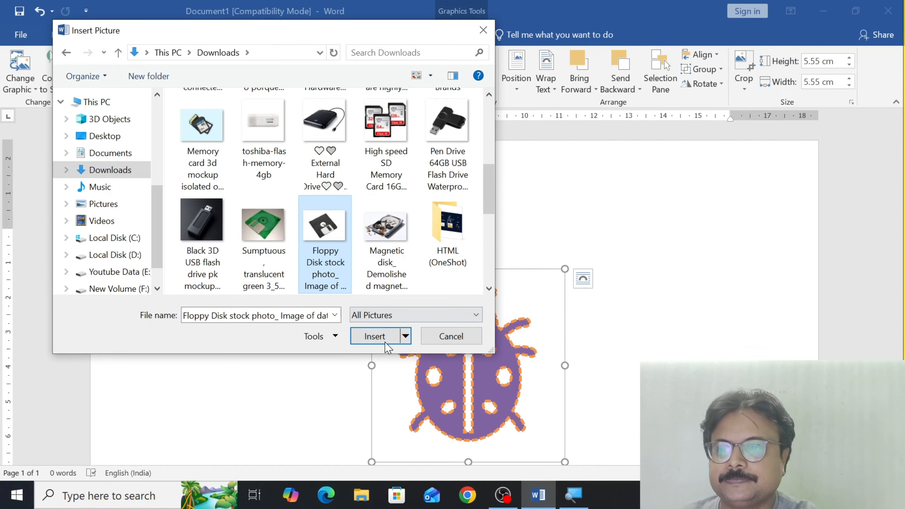
{"action": "left_click", "coordinate": [375, 339]}
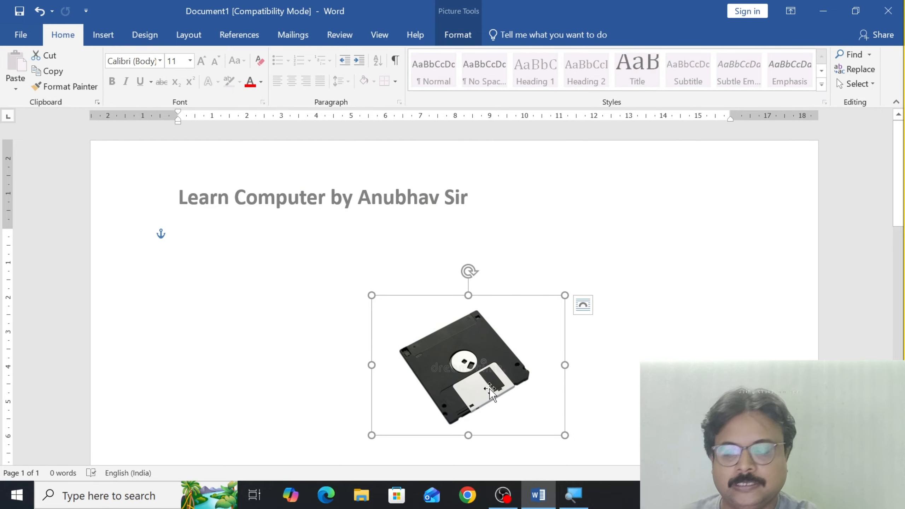
{"action": "key", "text": "ctrl+z"}
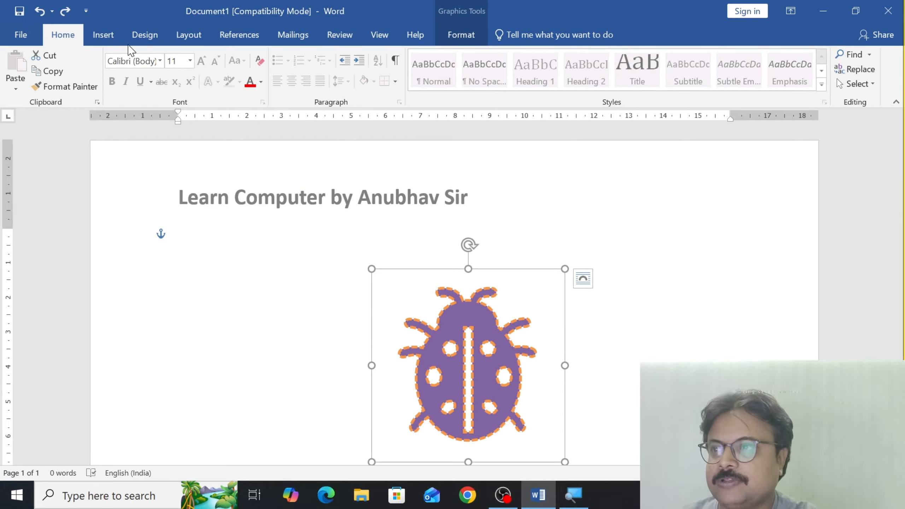
- Browse the Bing online picture categories offered as a replacement for the ladybug graphic and close them without choosing one
{"action": "left_click", "coordinate": [467, 40]}
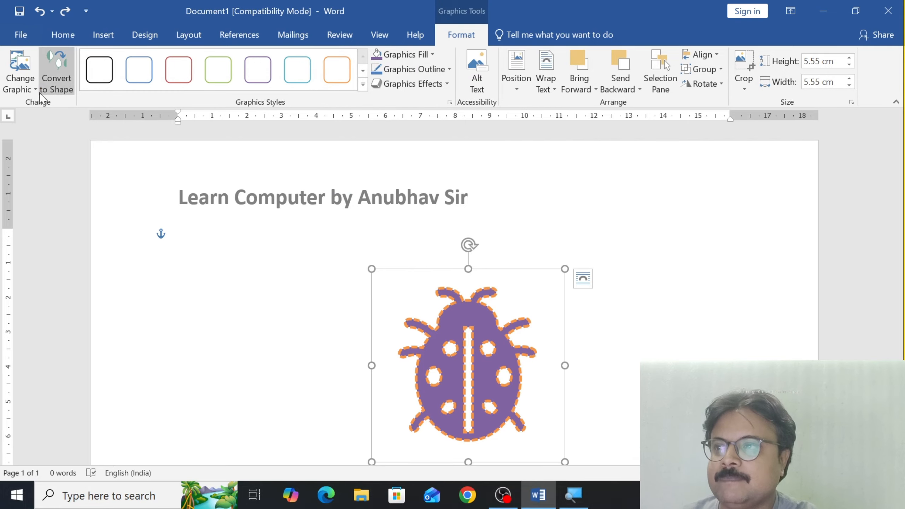
{"action": "left_click", "coordinate": [16, 89]}
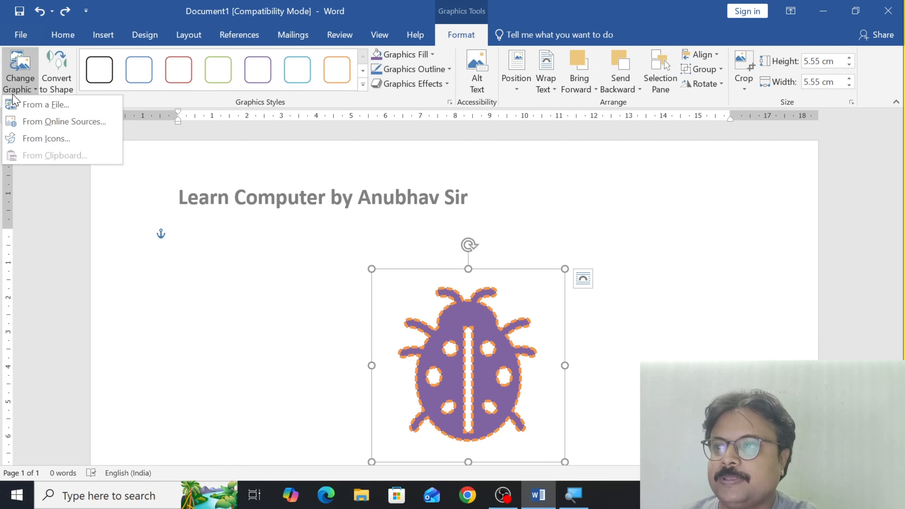
{"action": "left_click", "coordinate": [33, 123]}
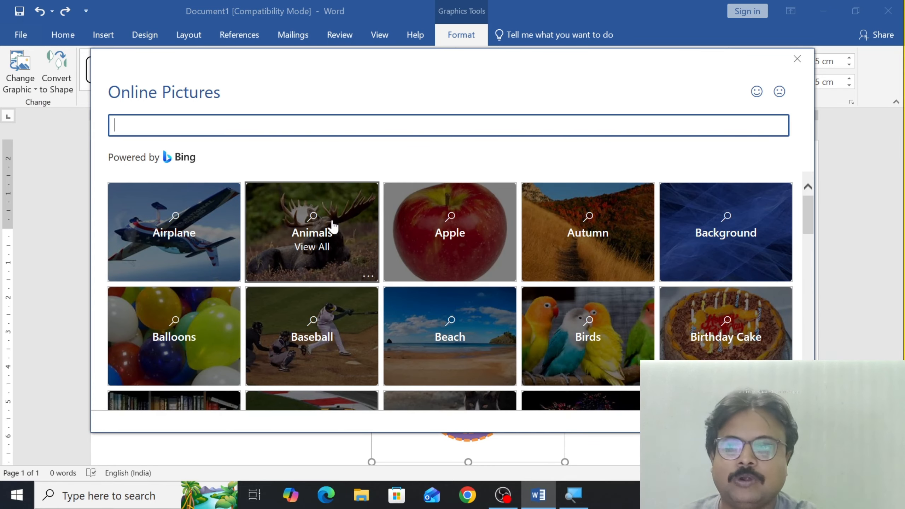
{"action": "scroll", "coordinate": [536, 288], "scroll_direction": "down", "scroll_amount": 15}
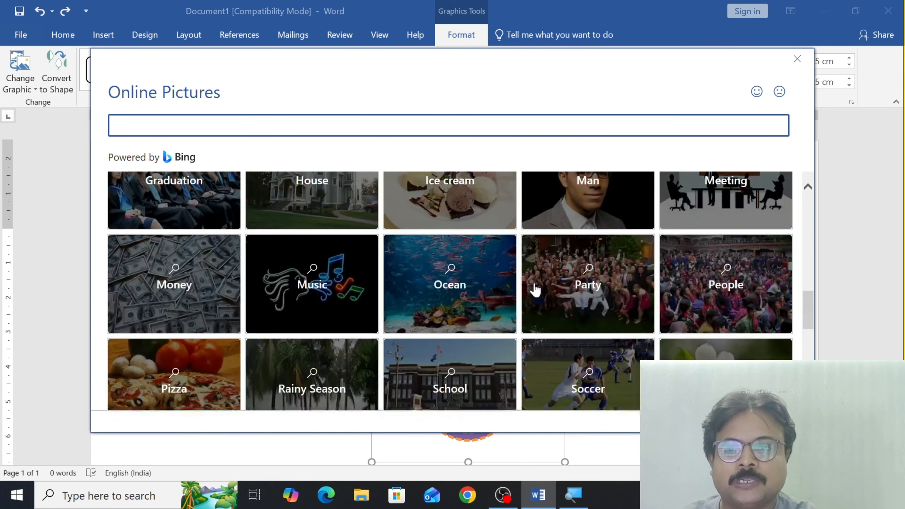
{"action": "scroll", "coordinate": [535, 290], "scroll_direction": "down", "scroll_amount": 5}
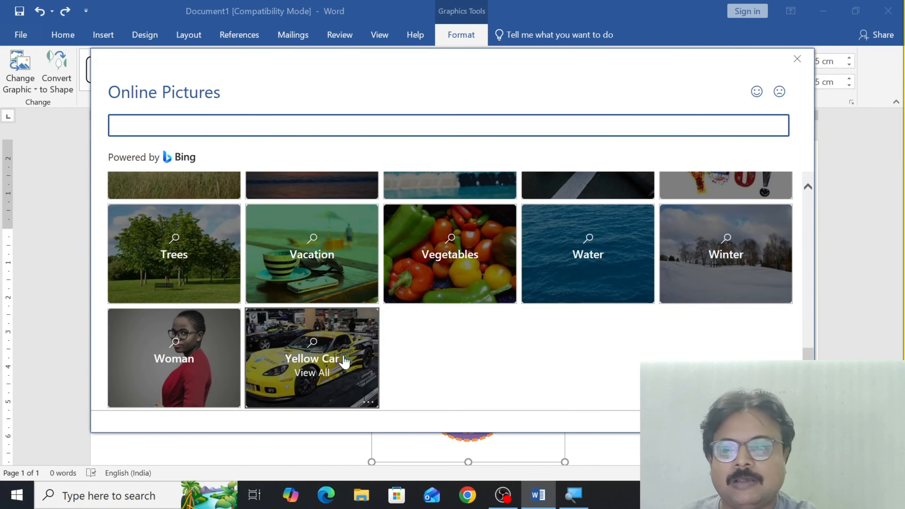
{"action": "left_click_drag", "start_coordinate": [693, 71], "coordinate": [551, 105]}
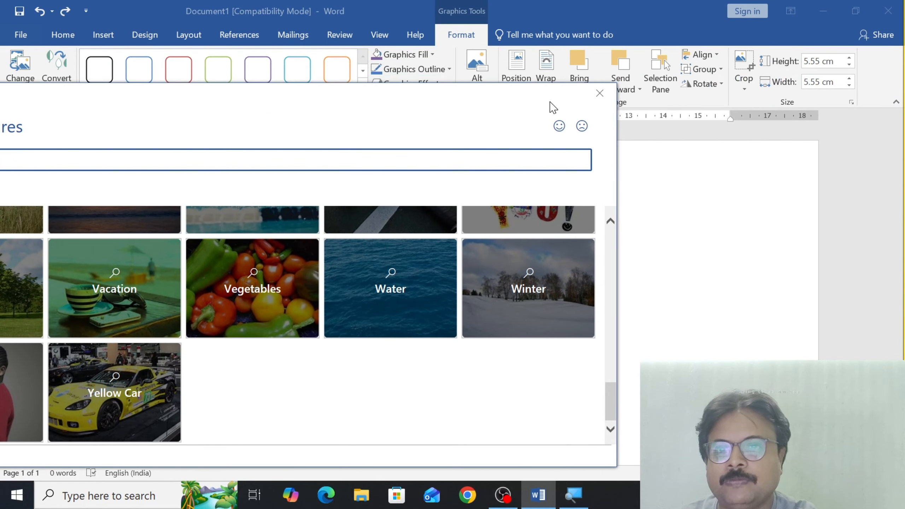
{"action": "left_click", "coordinate": [600, 91]}
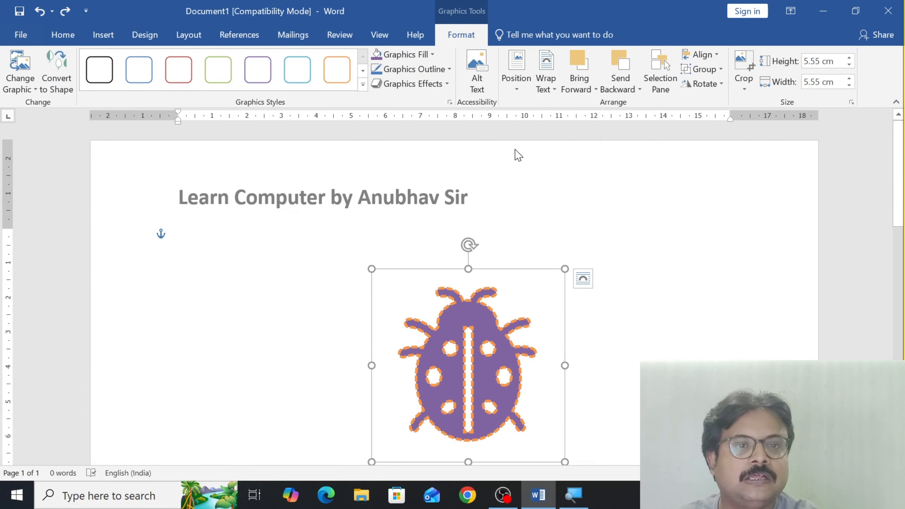
- Replace the ladybug graphic with the lion icon from the Animals category of the icon library
{"action": "left_click", "coordinate": [20, 84]}
{"action": "left_click", "coordinate": [43, 142]}
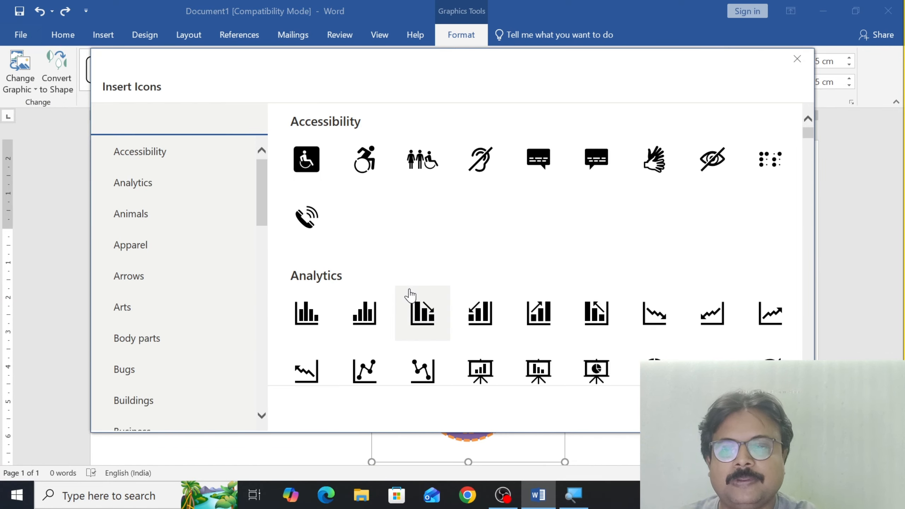
{"action": "scroll", "coordinate": [410, 295], "scroll_direction": "down", "scroll_amount": 10}
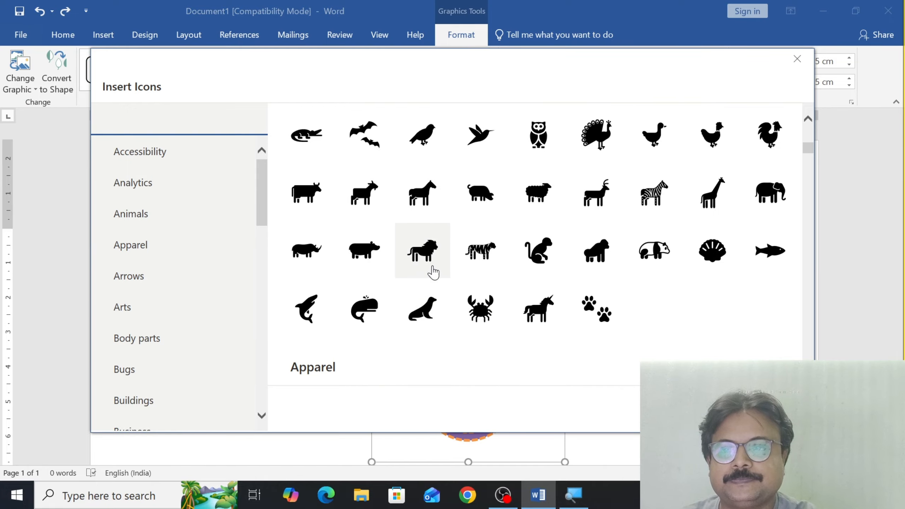
{"action": "left_click", "coordinate": [420, 262]}
{"action": "left_click", "coordinate": [707, 409]}
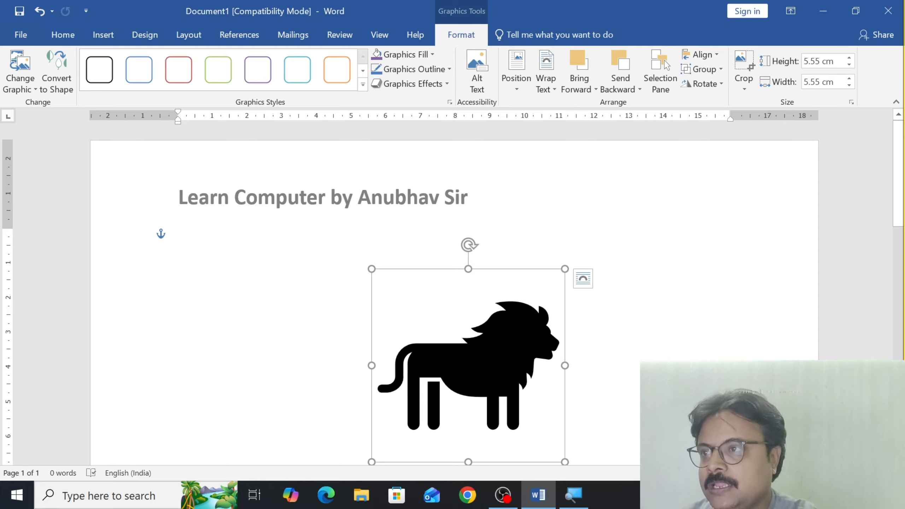
- Convert the lion graphic to a Microsoft Office drawing object and move it to the right below the heading
{"action": "left_click", "coordinate": [57, 93]}
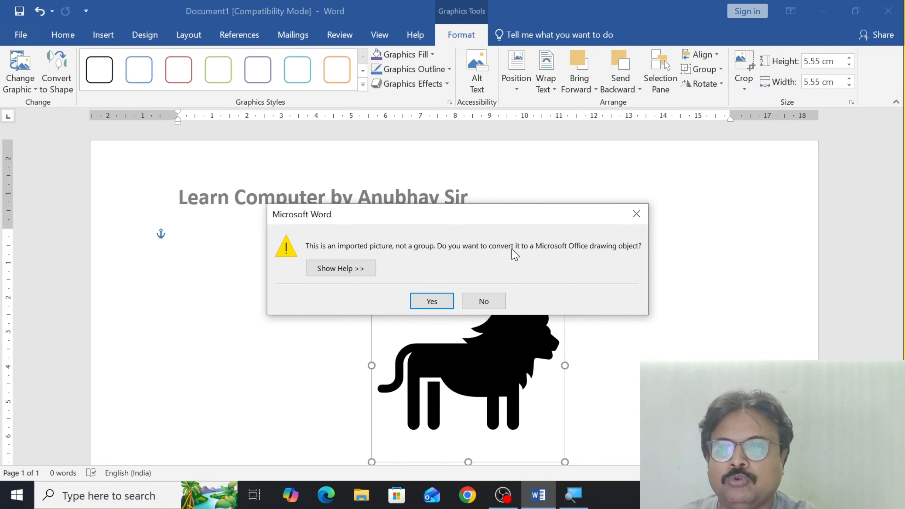
{"action": "left_click", "coordinate": [431, 302]}
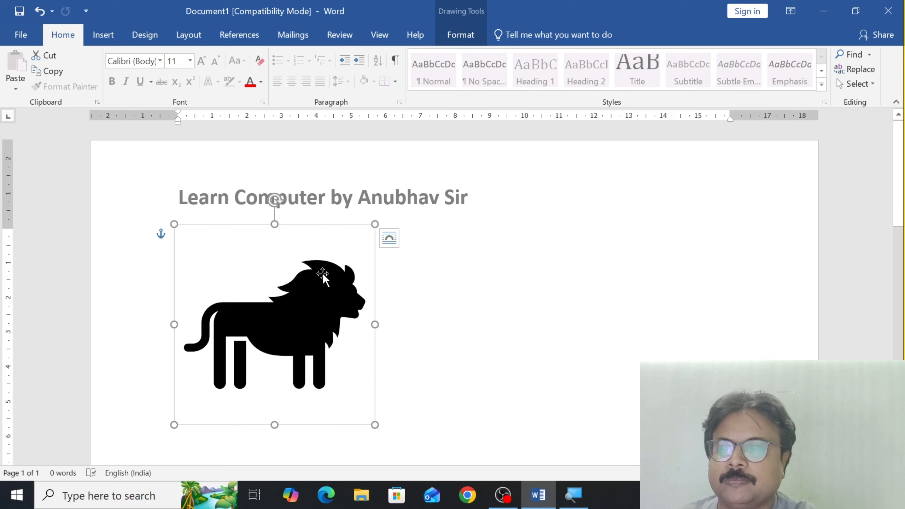
{"action": "left_click_drag", "start_coordinate": [323, 274], "coordinate": [440, 278]}
{"action": "left_click", "coordinate": [178, 237]}
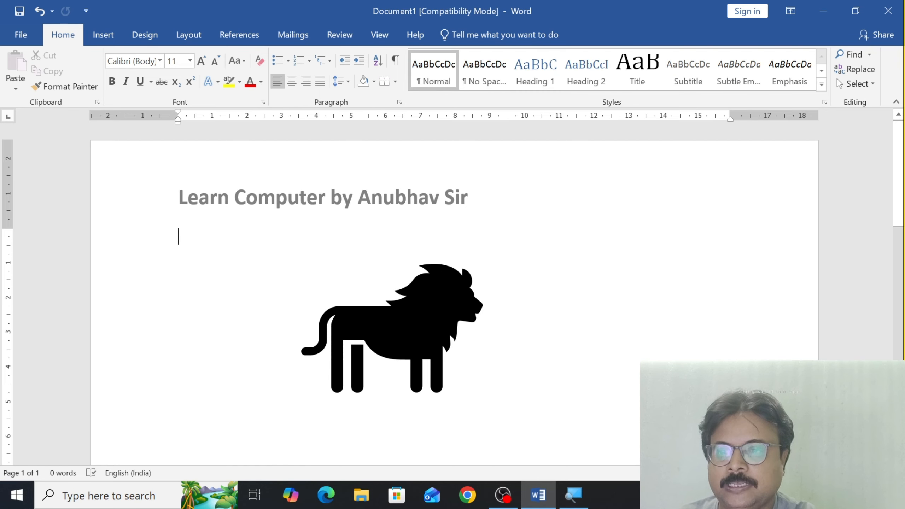
- Enter the sample text "hhhhhhhh" on the line below the heading and undo it
{"action": "left_click", "coordinate": [410, 299]}
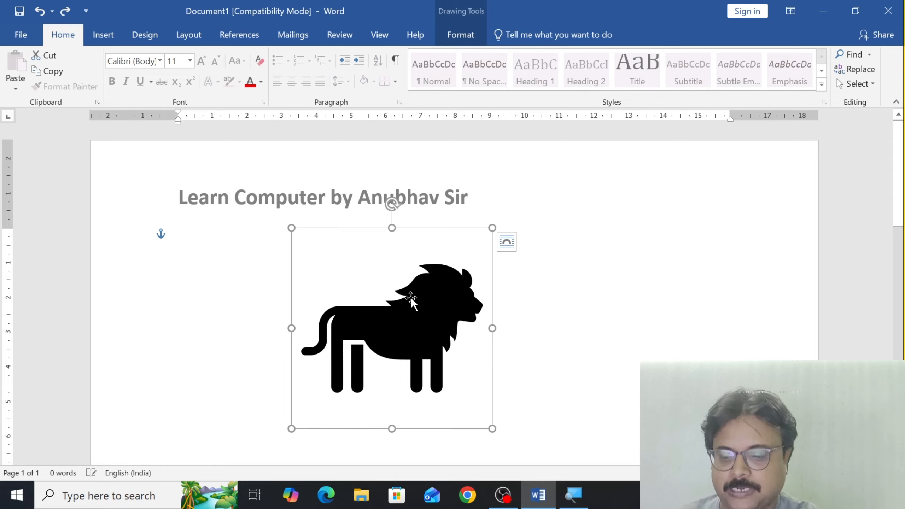
{"action": "key", "text": "Escape"}
{"action": "type", "text": "hhhhhhhh"}
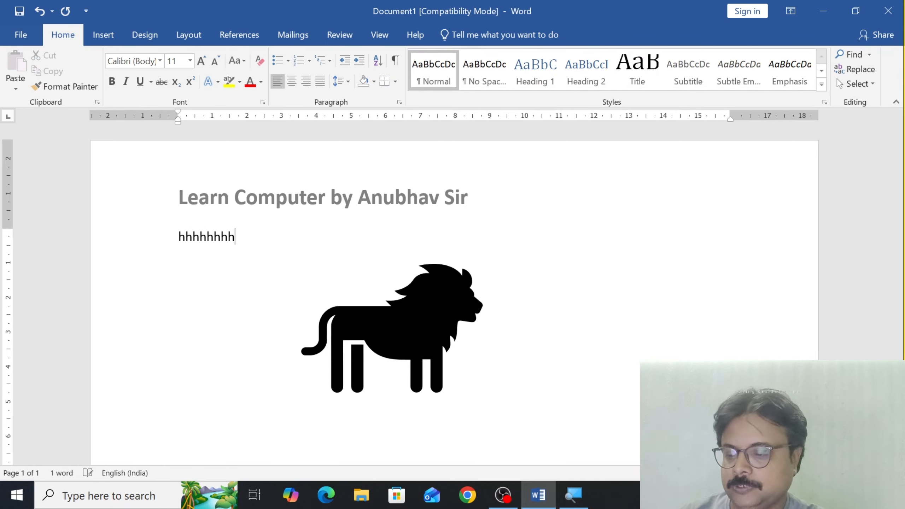
{"action": "key", "text": "ctrl+z"}
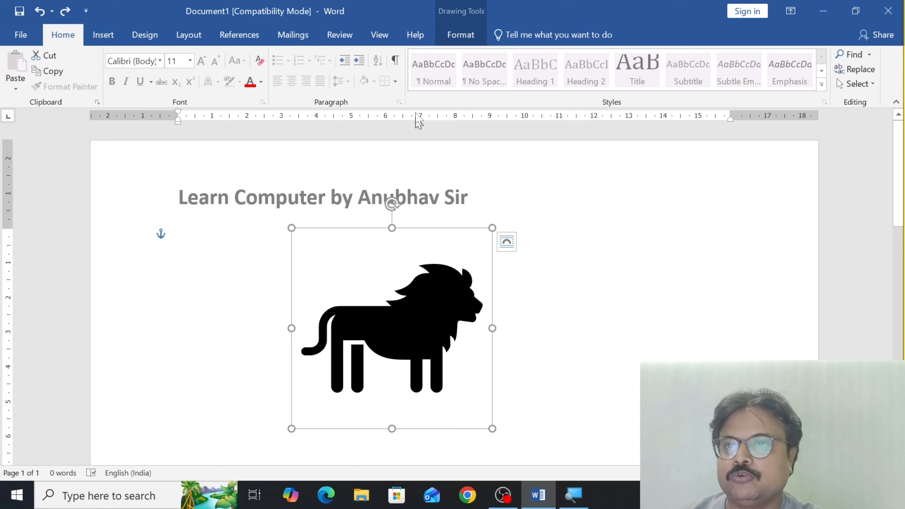
- Enlarge the converted lion to about 6.14 cm high by 6.38 cm wide and try changing its shape to the smiley face
{"action": "left_click", "coordinate": [450, 35]}
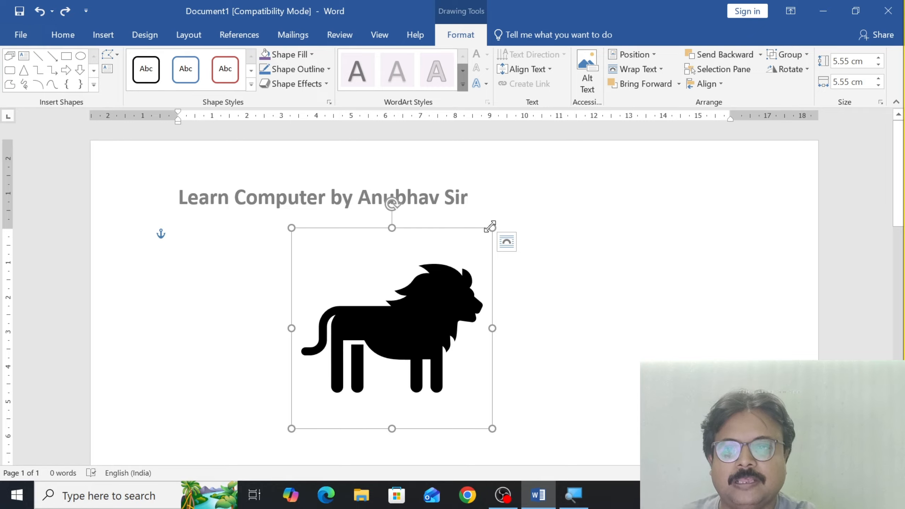
{"action": "left_click_drag", "start_coordinate": [489, 226], "coordinate": [521, 207]}
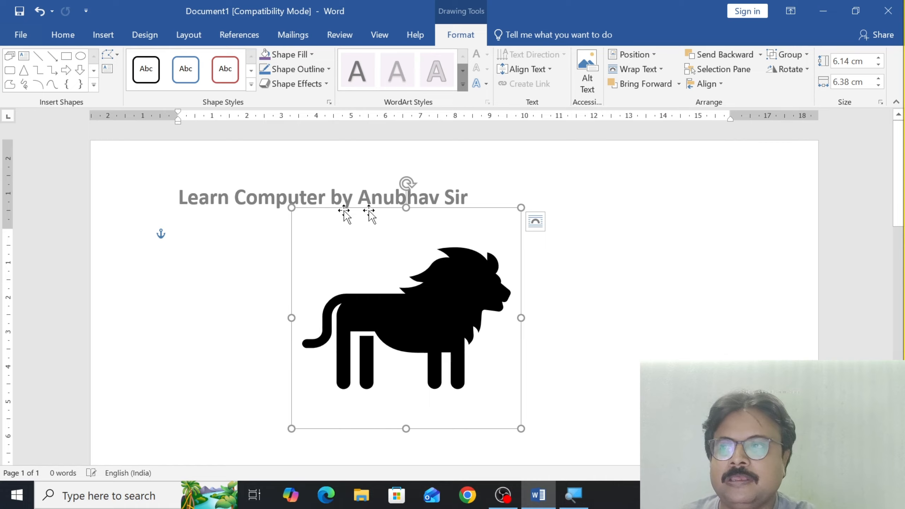
{"action": "left_click", "coordinate": [114, 56]}
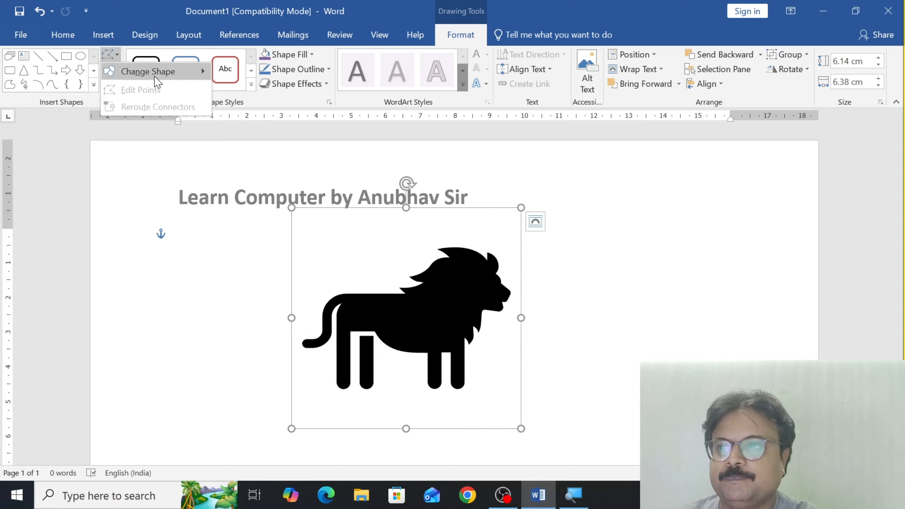
{"action": "mouse_move", "coordinate": [156, 81]}
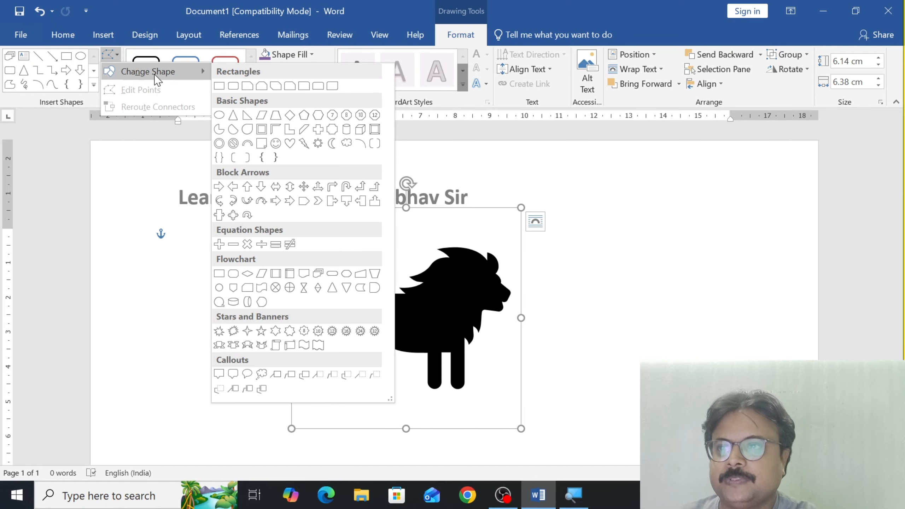
{"action": "left_click", "coordinate": [276, 144]}
{"action": "left_click_drag", "start_coordinate": [401, 285], "coordinate": [410, 316]}
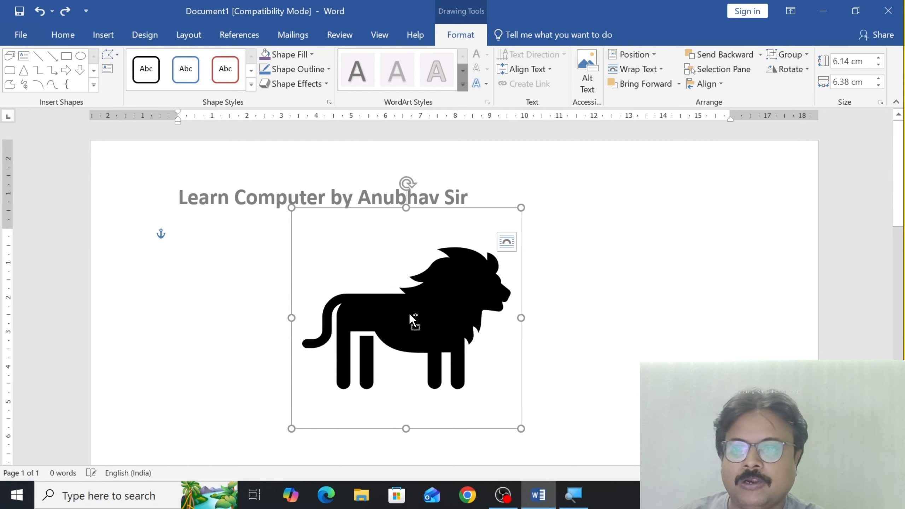
- Undo the lion's conversion to a drawing object and move the lion graphic up to just below the heading
{"action": "key", "text": "ctrl+z"}
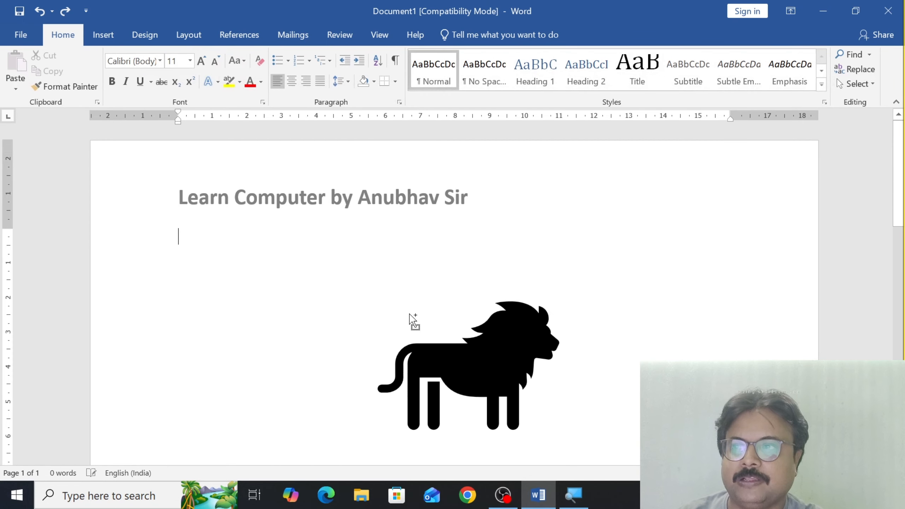
{"action": "left_click", "coordinate": [472, 290]}
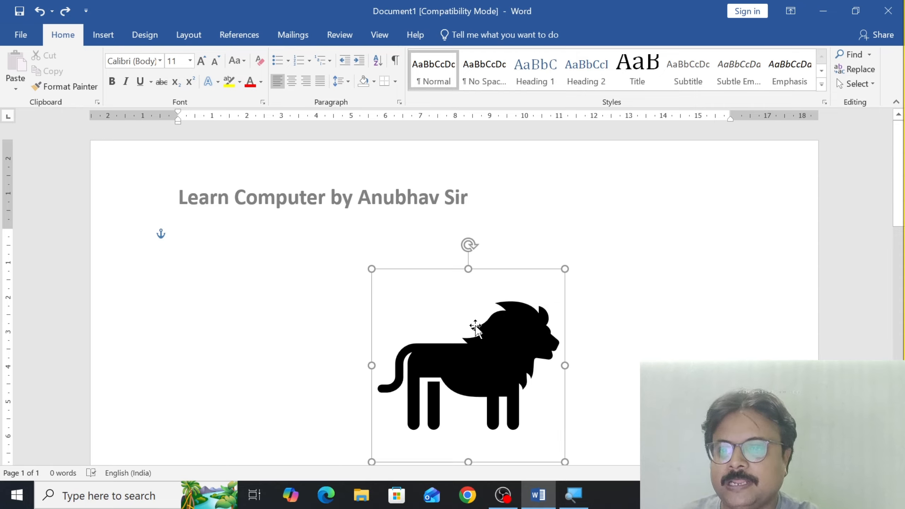
{"action": "left_click", "coordinate": [459, 36]}
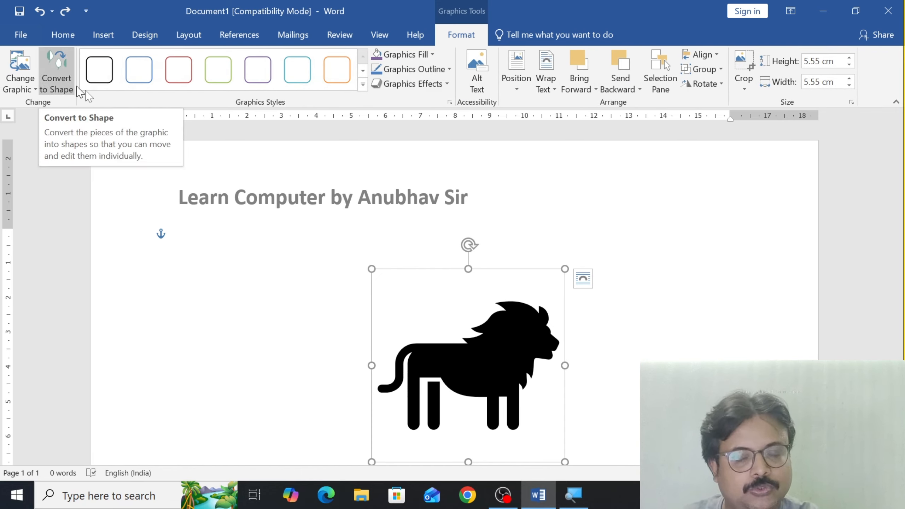
{"action": "left_click_drag", "start_coordinate": [472, 342], "coordinate": [461, 308]}
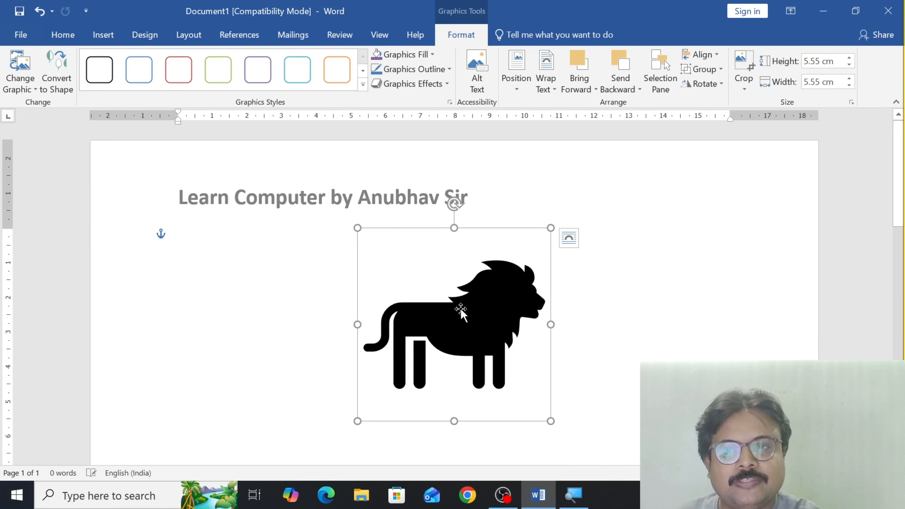
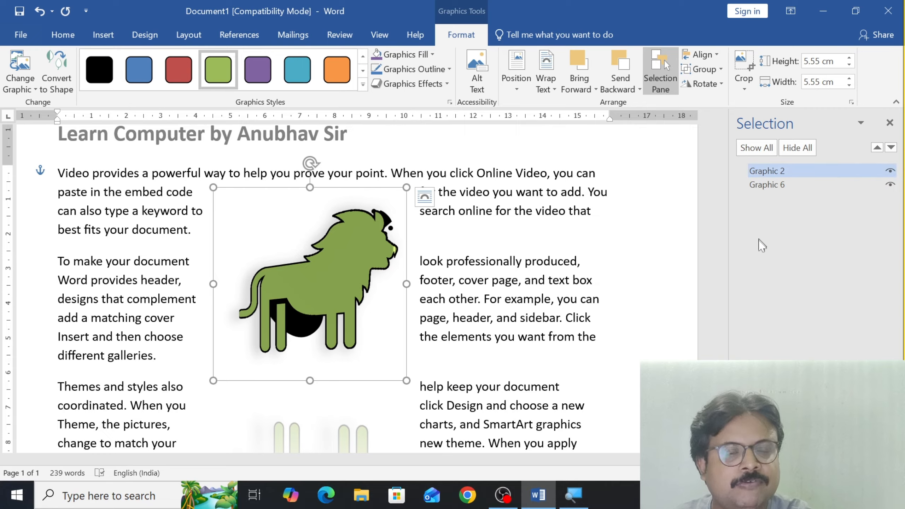
- Bring the guitar graphic, Graphic 6, to the front so it lies over the green lion
{"action": "left_click", "coordinate": [768, 188]}
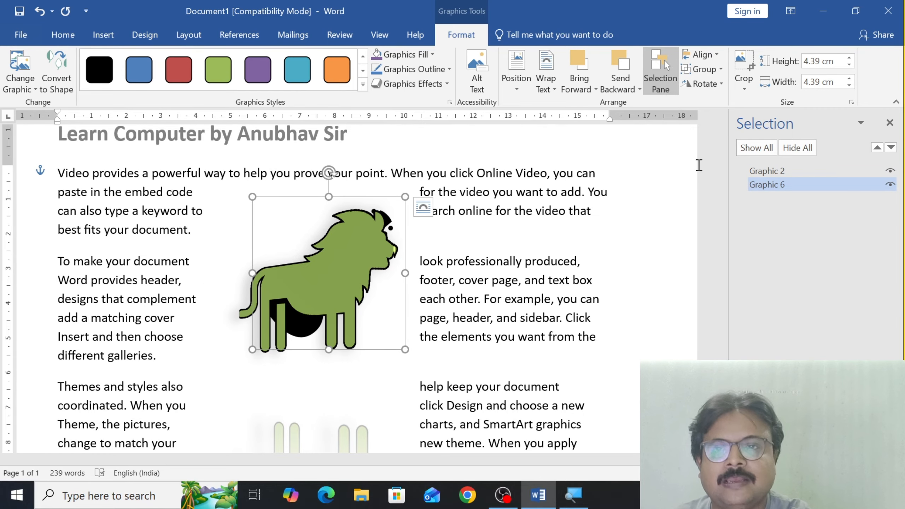
{"action": "left_click", "coordinate": [579, 91]}
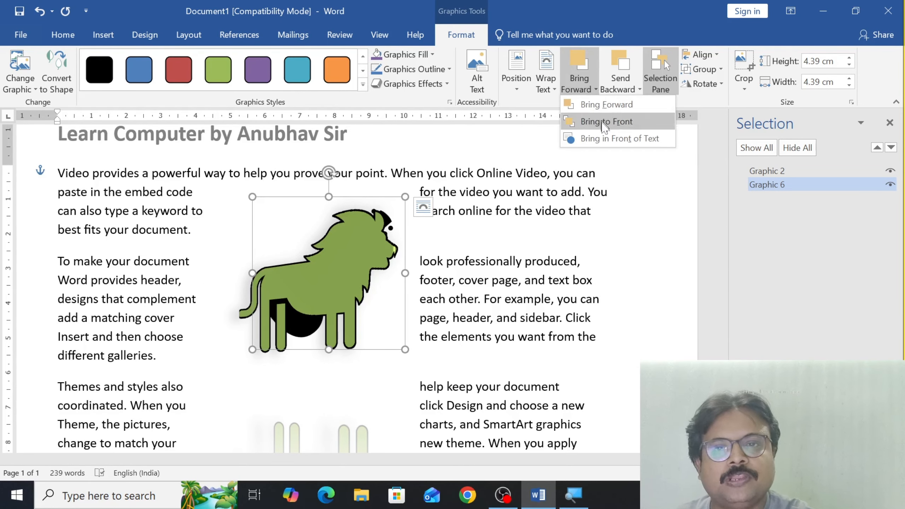
{"action": "left_click", "coordinate": [606, 122]}
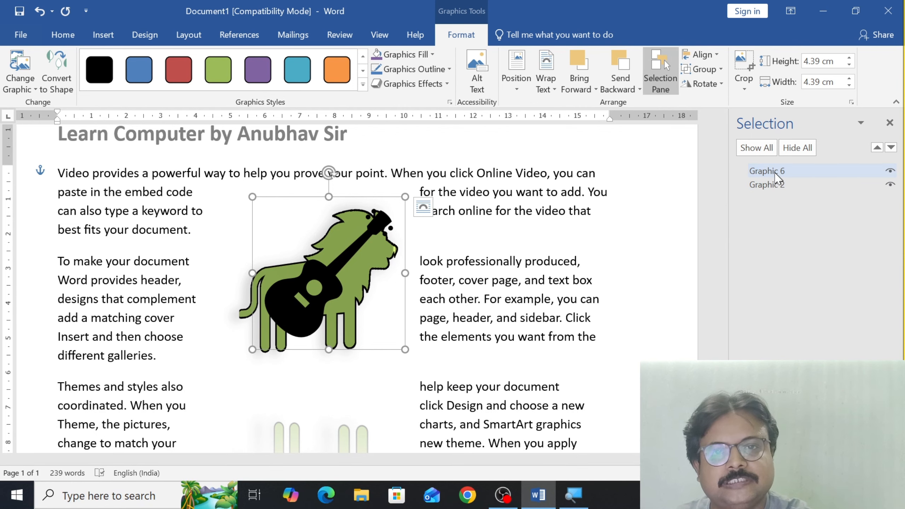
- Try the horizontal flip on the guitar and move the guitar to the right of the lion's head
{"action": "left_click", "coordinate": [720, 84]}
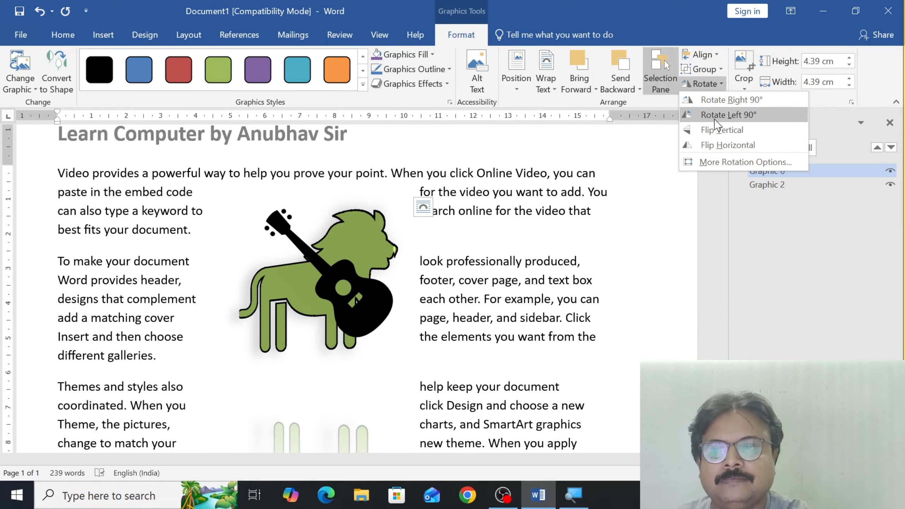
{"action": "left_click", "coordinate": [718, 144]}
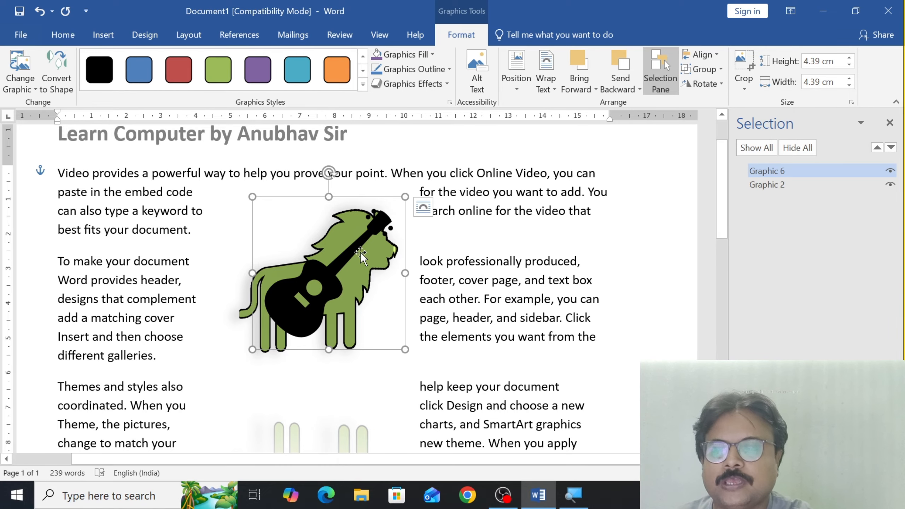
{"action": "left_click_drag", "start_coordinate": [327, 274], "coordinate": [421, 258]}
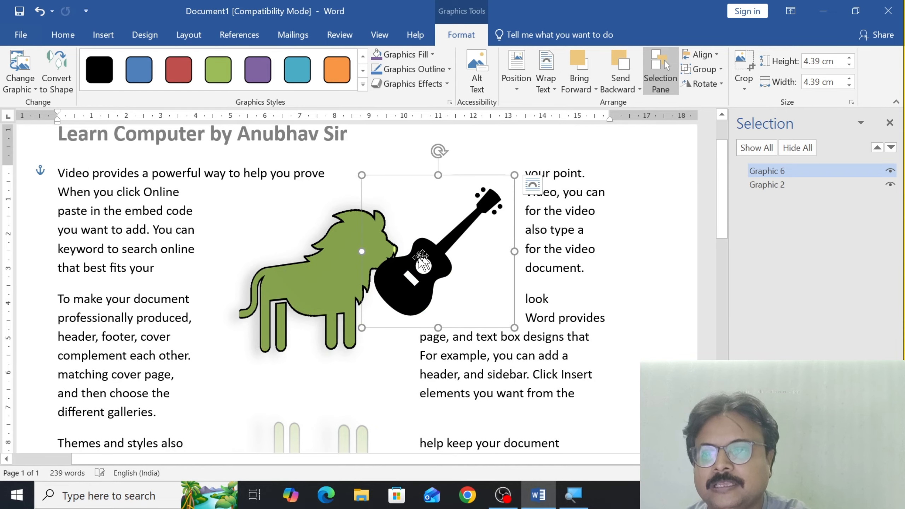
- Group the lion and guitar graphics and move the group slightly lower on the page
{"action": "left_click", "coordinate": [323, 278], "text": "ctrl"}
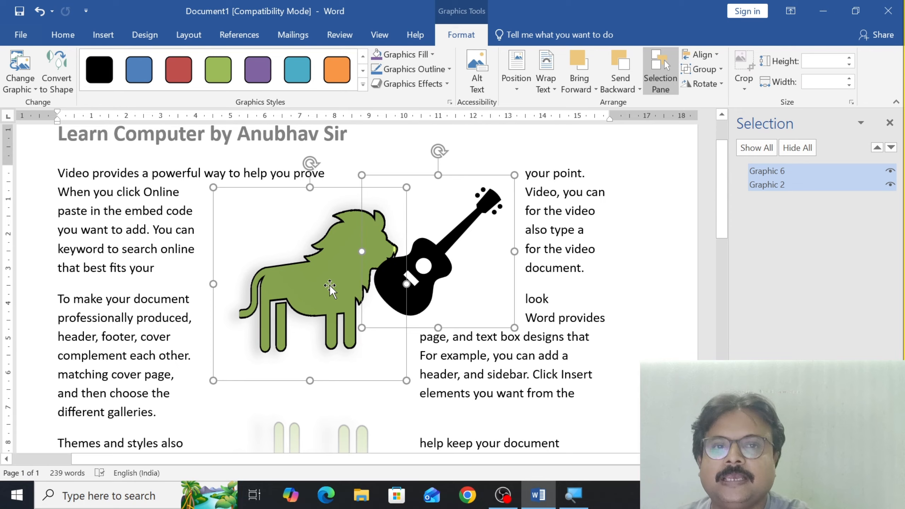
{"action": "left_click", "coordinate": [720, 71]}
{"action": "left_click", "coordinate": [712, 87]}
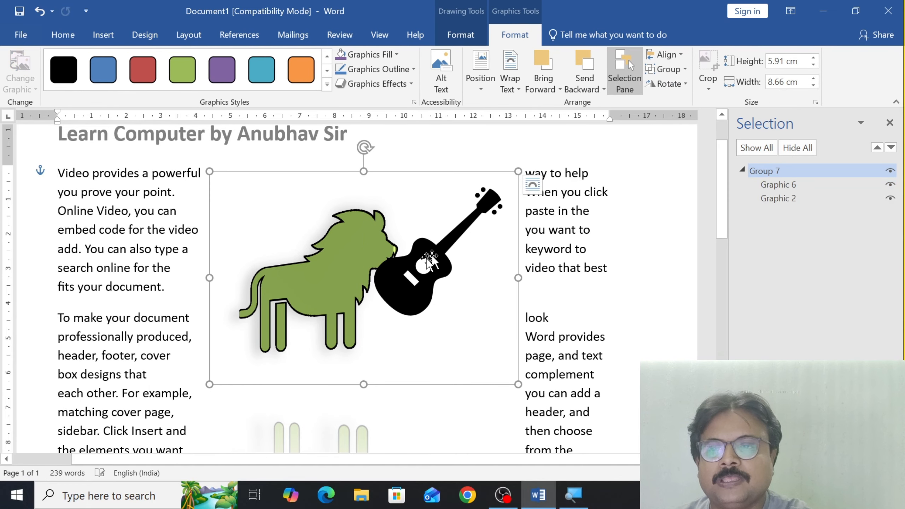
{"action": "left_click_drag", "start_coordinate": [431, 258], "coordinate": [411, 340]}
{"action": "scroll", "coordinate": [411, 339], "scroll_direction": "down", "scroll_amount": 2}
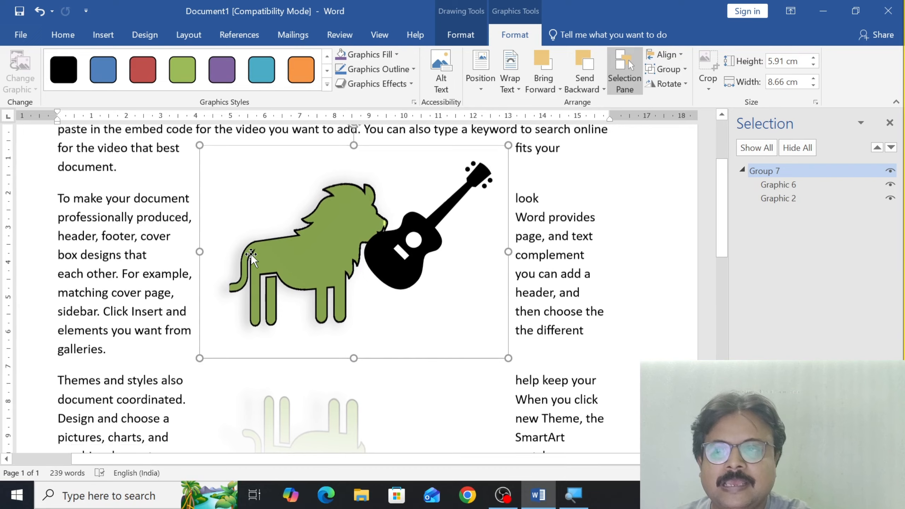
- Move the lion and guitar group slightly left on the page and ungroup it
{"action": "scroll", "coordinate": [251, 257], "scroll_direction": "up", "scroll_amount": 1}
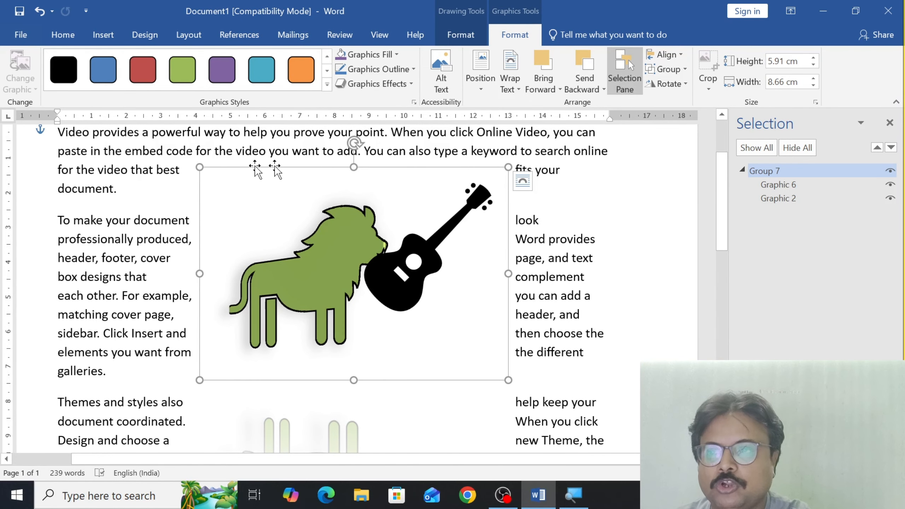
{"action": "left_click_drag", "start_coordinate": [424, 170], "coordinate": [404, 167]}
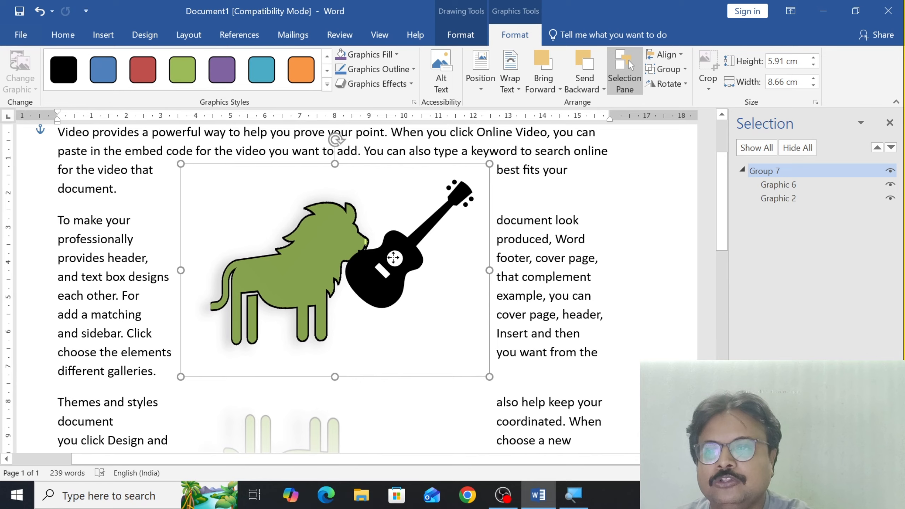
{"action": "left_click", "coordinate": [684, 70]}
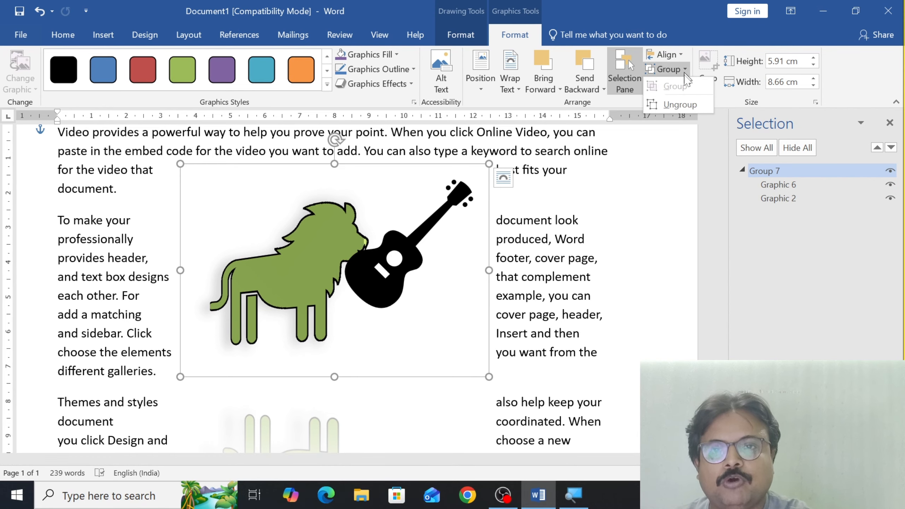
{"action": "left_click", "coordinate": [678, 107]}
{"action": "left_click", "coordinate": [582, 228]}
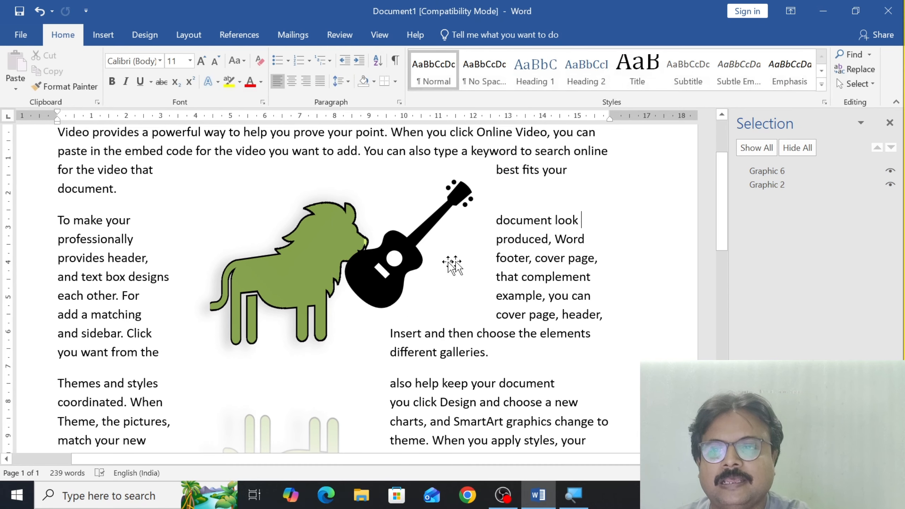
- Place the guitar over the lion's body and crop it from a 3:5 portrait ratio, extending its right edge to a width of about 3.38 cm
{"action": "left_click_drag", "start_coordinate": [396, 271], "coordinate": [295, 266]}
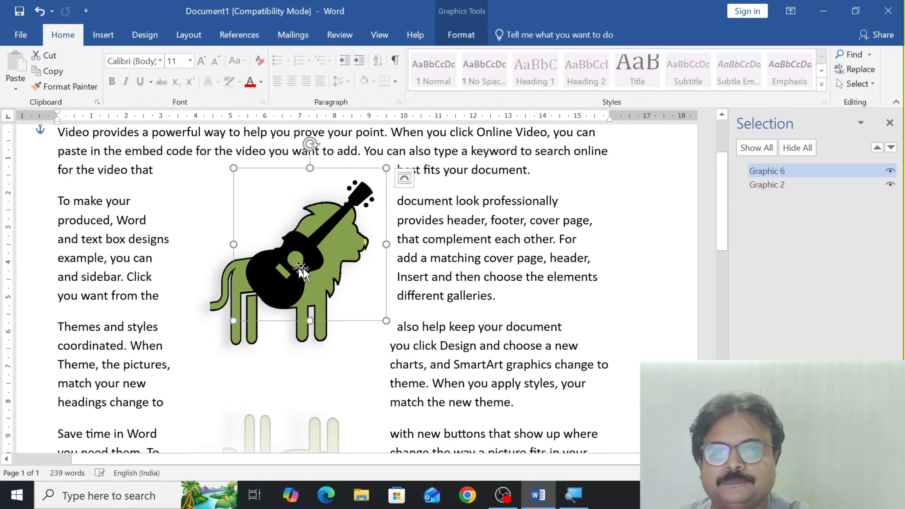
{"action": "left_click", "coordinate": [457, 39]}
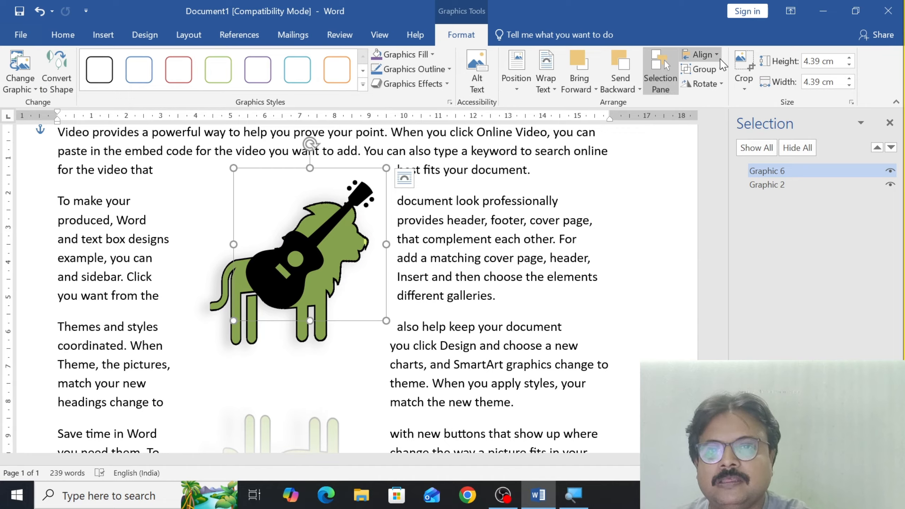
{"action": "left_click", "coordinate": [751, 89]}
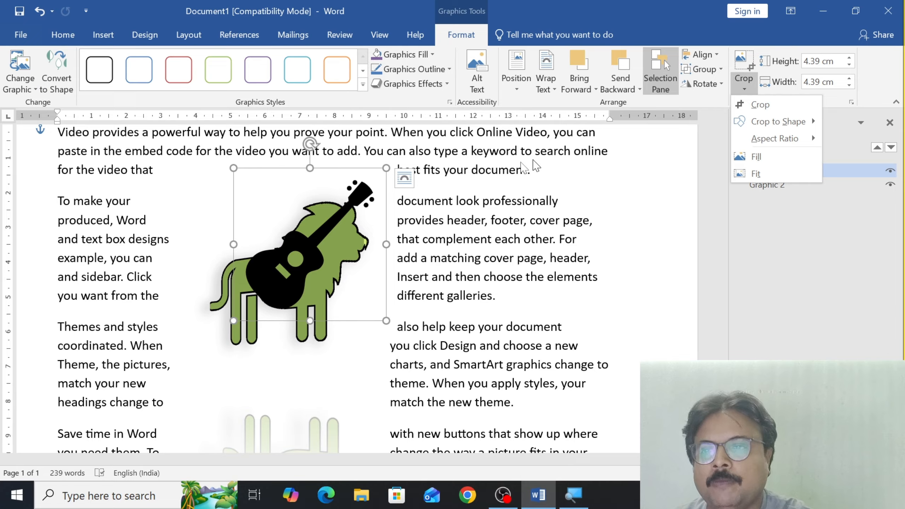
{"action": "mouse_move", "coordinate": [775, 146]}
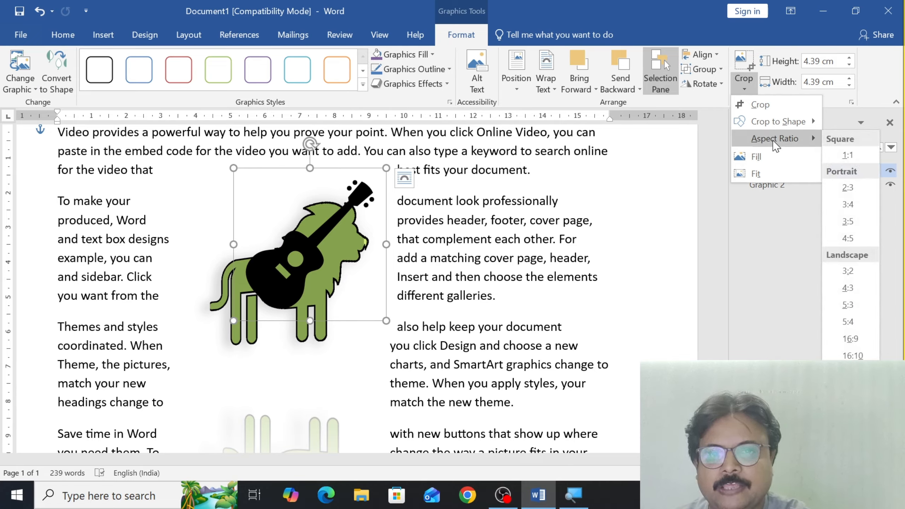
{"action": "left_click", "coordinate": [846, 222]}
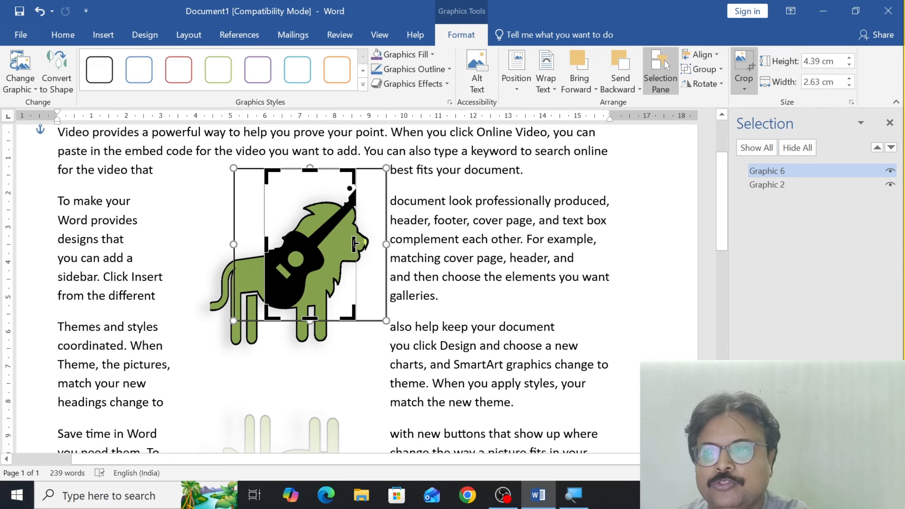
{"action": "left_click_drag", "start_coordinate": [355, 244], "coordinate": [397, 251]}
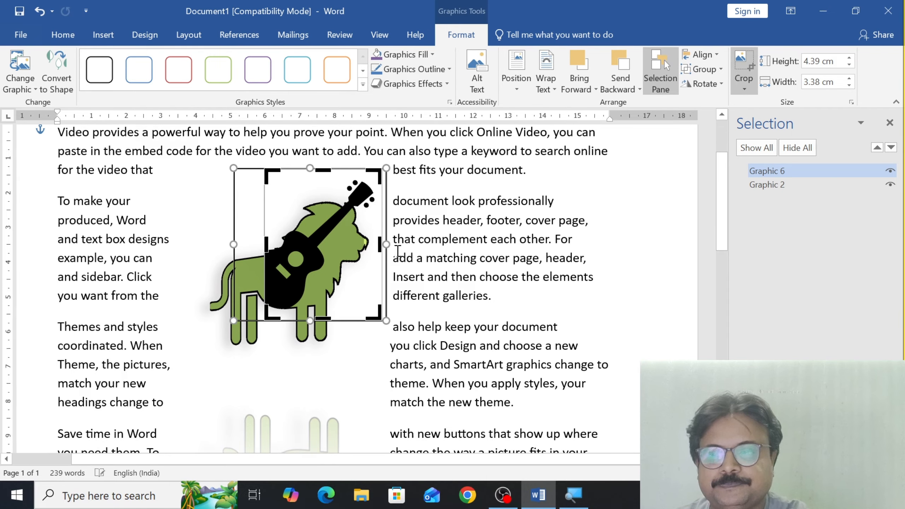
{"action": "left_click", "coordinate": [397, 251]}
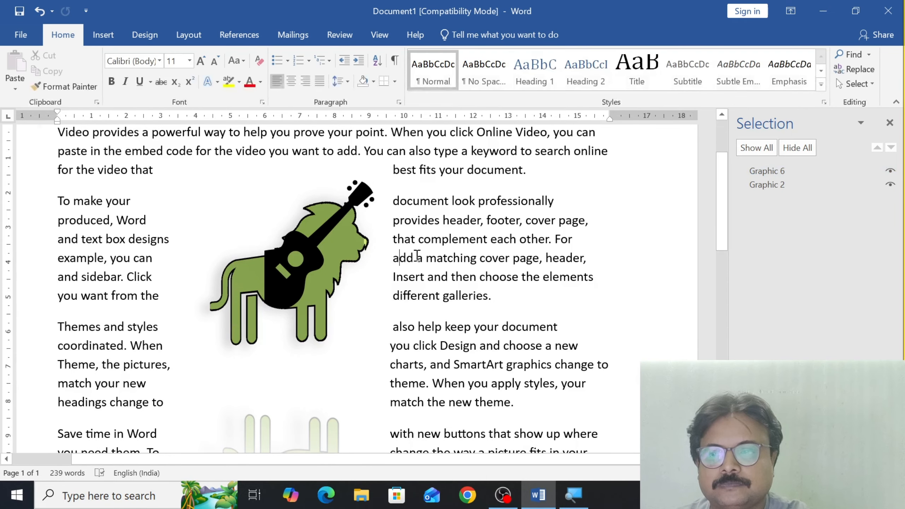
- Crop the guitar from a 1:1 square ratio and extend the crop area to about 3.91 cm high by 4.39 cm wide
{"action": "left_click", "coordinate": [279, 258]}
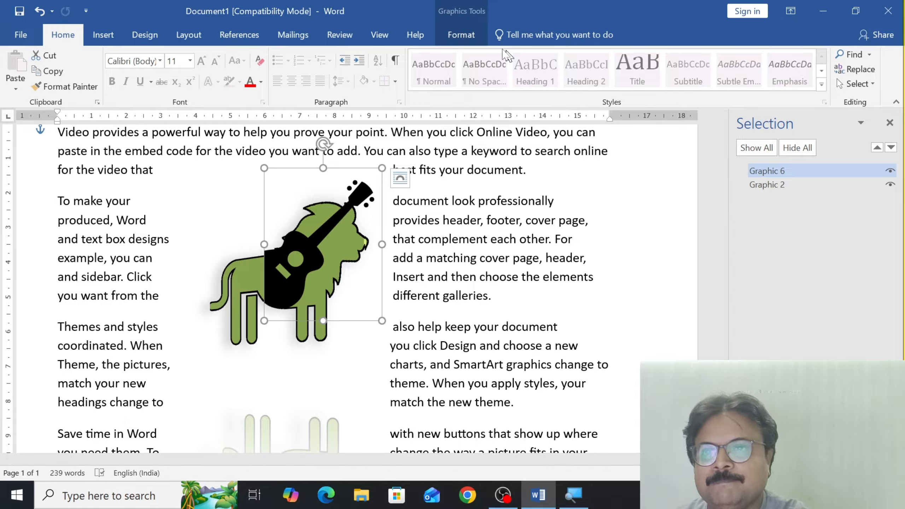
{"action": "left_click", "coordinate": [460, 34]}
{"action": "left_click", "coordinate": [745, 89]}
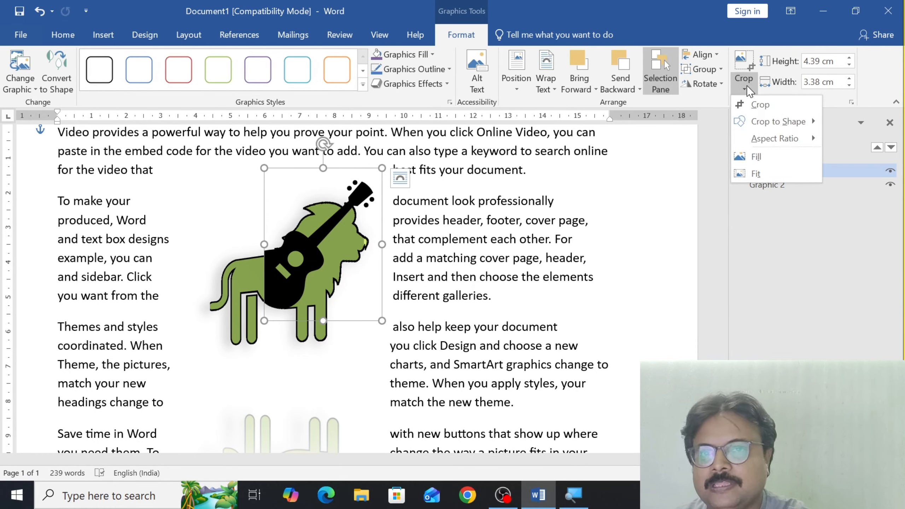
{"action": "mouse_move", "coordinate": [752, 139]}
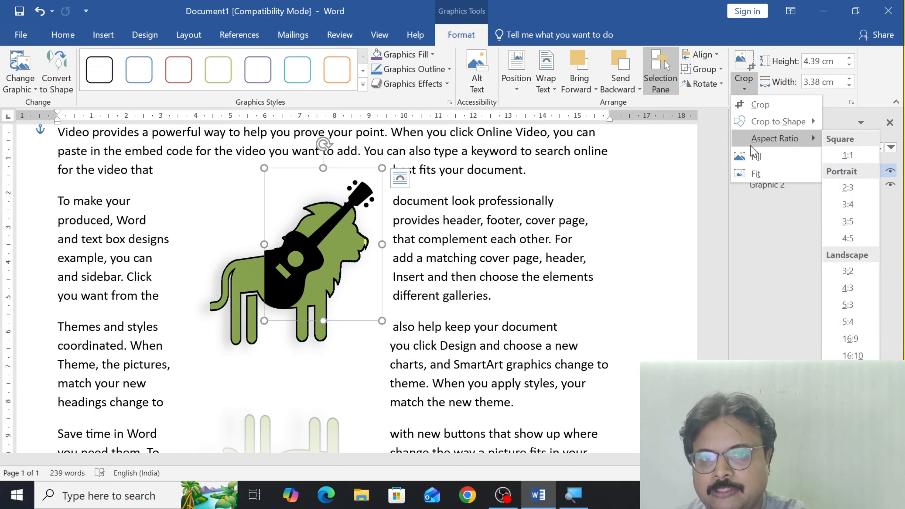
{"action": "left_click", "coordinate": [841, 153]}
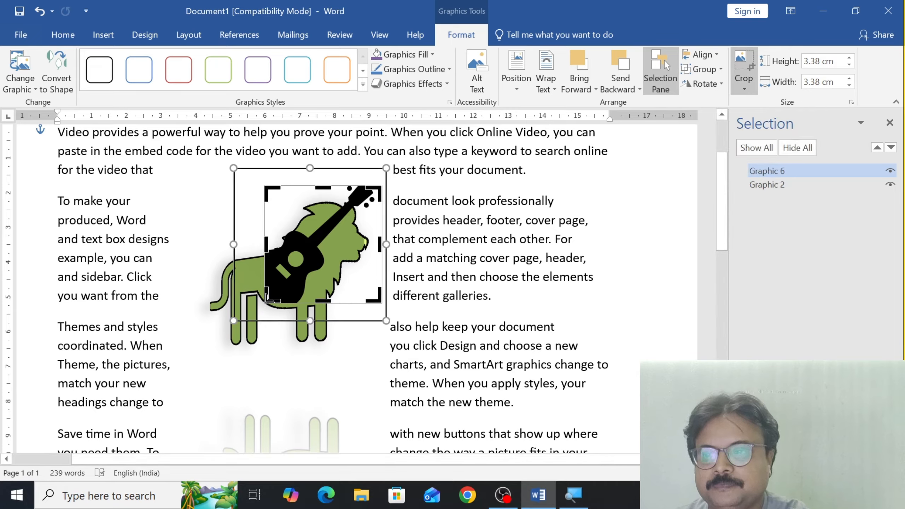
{"action": "left_click_drag", "start_coordinate": [267, 299], "coordinate": [235, 307]}
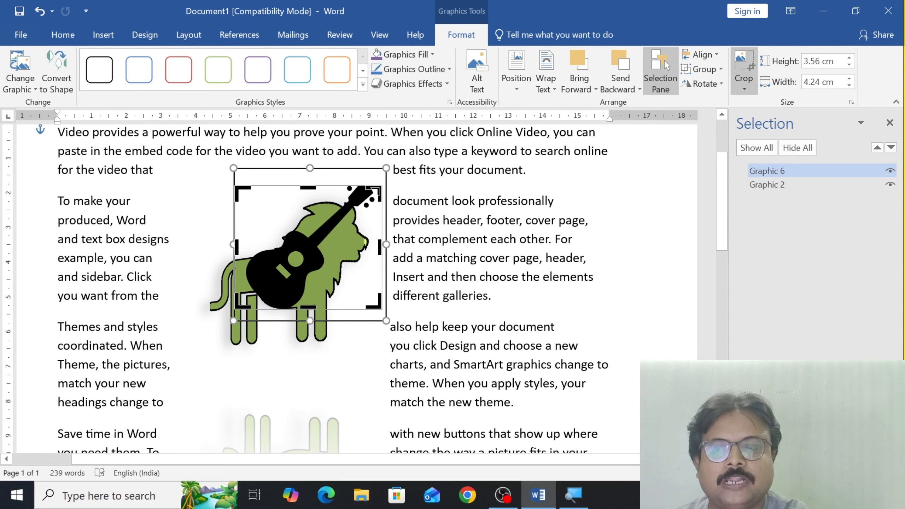
{"action": "key", "text": "Escape"}
{"action": "left_click", "coordinate": [511, 274]}
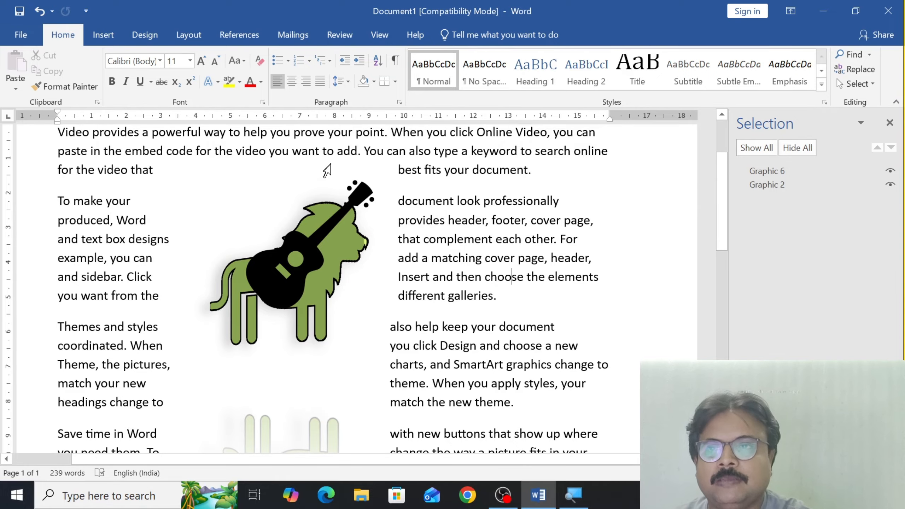
- Move the guitar off the lion's body to just right of its head, and select the lion graphic
{"action": "left_click_drag", "start_coordinate": [323, 213], "coordinate": [430, 223]}
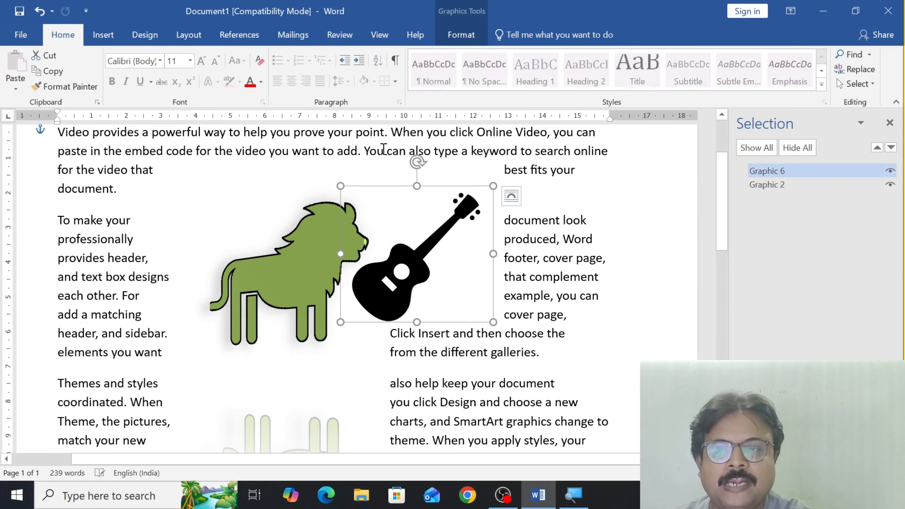
{"action": "left_click", "coordinate": [300, 253]}
{"action": "left_click", "coordinate": [383, 290]}
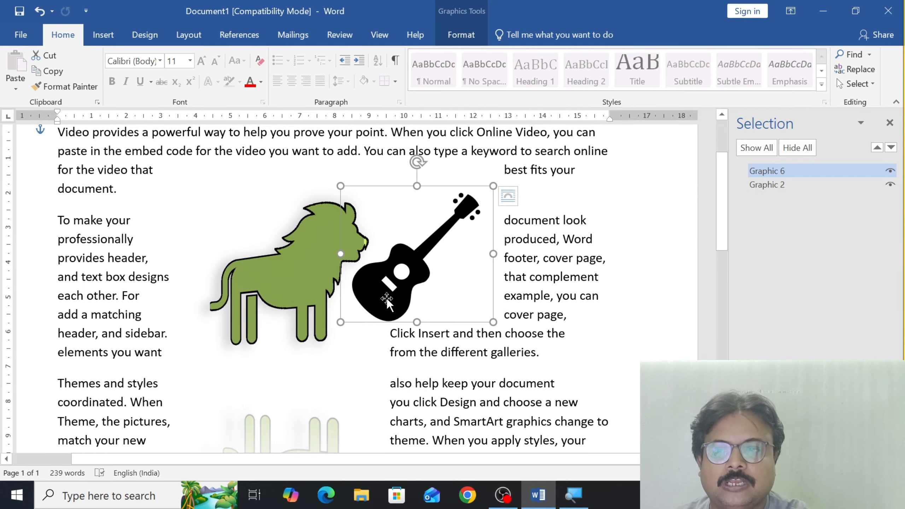
{"action": "left_click", "coordinate": [308, 265]}
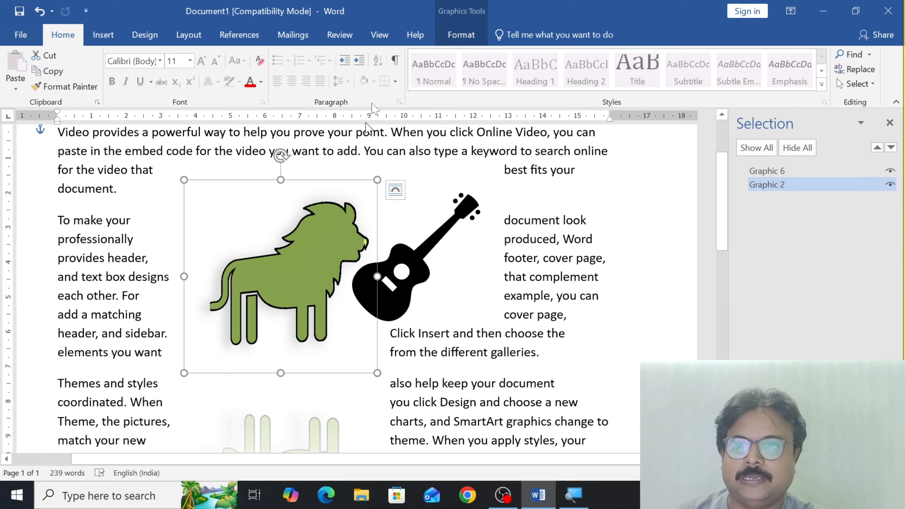
- Try cropping the lion to a basic shape and moving it up towards the guitar, and undo both changes
{"action": "left_click", "coordinate": [466, 30]}
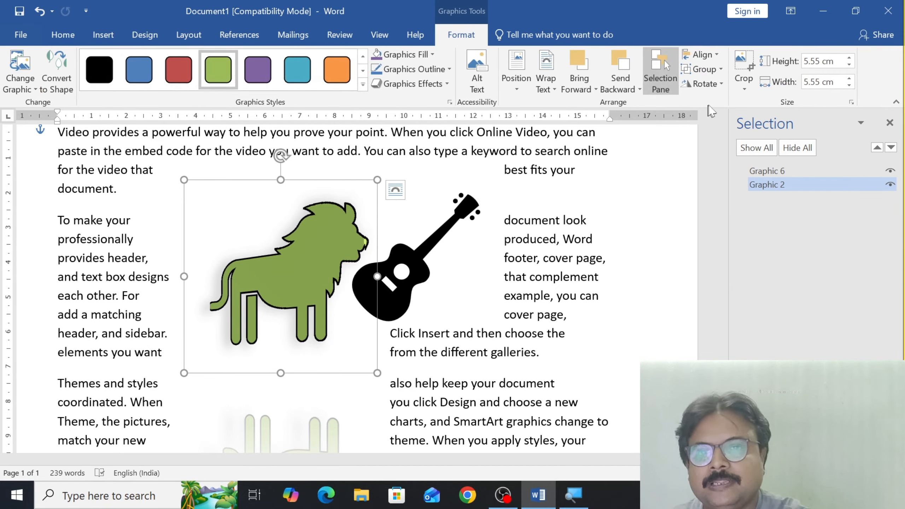
{"action": "left_click", "coordinate": [744, 85]}
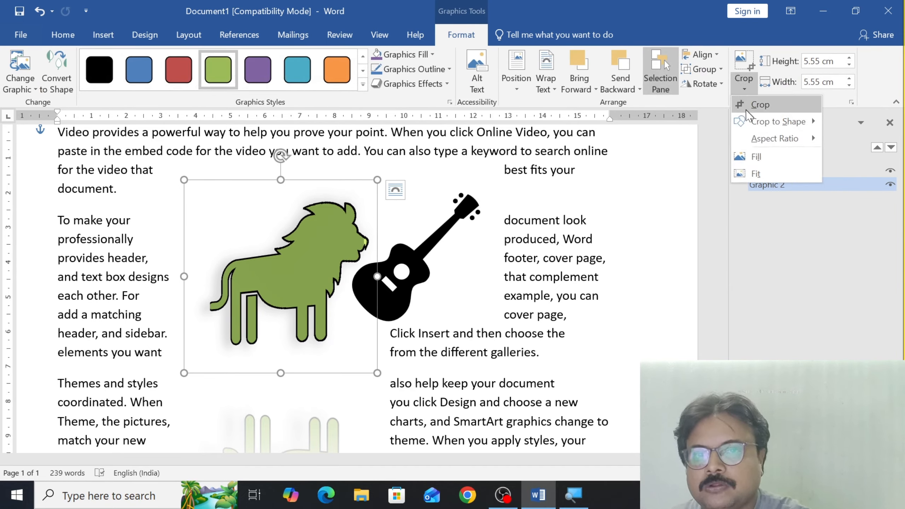
{"action": "mouse_move", "coordinate": [755, 121]}
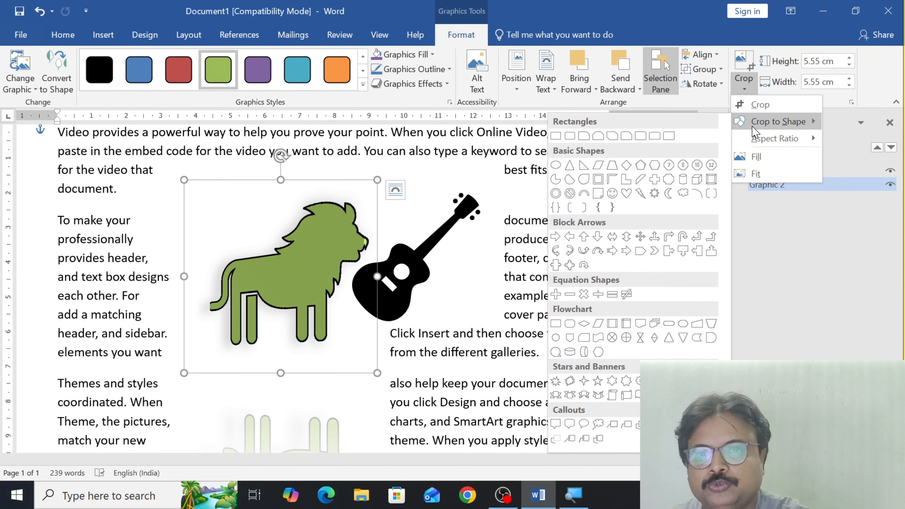
{"action": "left_click", "coordinate": [697, 193]}
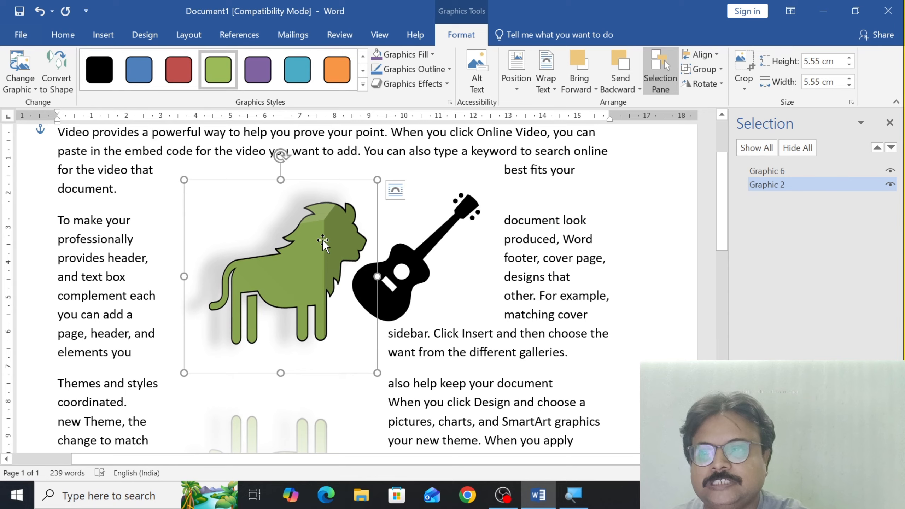
{"action": "left_click_drag", "start_coordinate": [322, 243], "coordinate": [349, 228]}
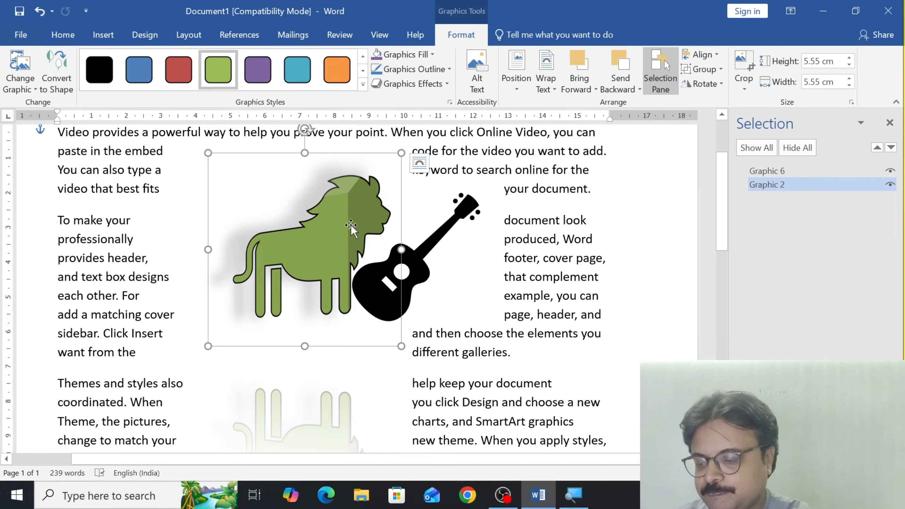
{"action": "key", "text": "ctrl+z"}
{"action": "key", "text": "ctrl+z"}
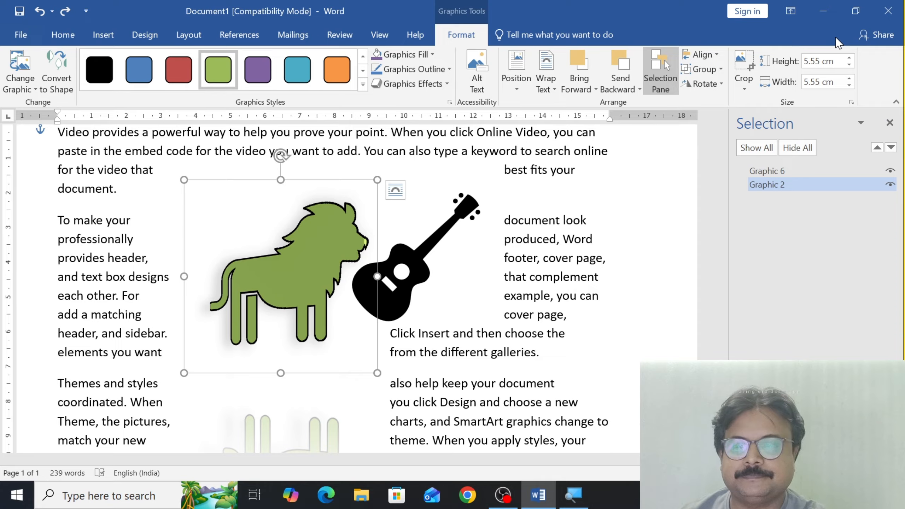
- Enlarge the lion graphic proportionally by raising its height to 7.2 cm
{"action": "left_click", "coordinate": [848, 58]}
{"action": "left_click", "coordinate": [848, 58]}
{"action": "left_click", "coordinate": [848, 58]}
{"action": "left_click", "coordinate": [849, 58]}
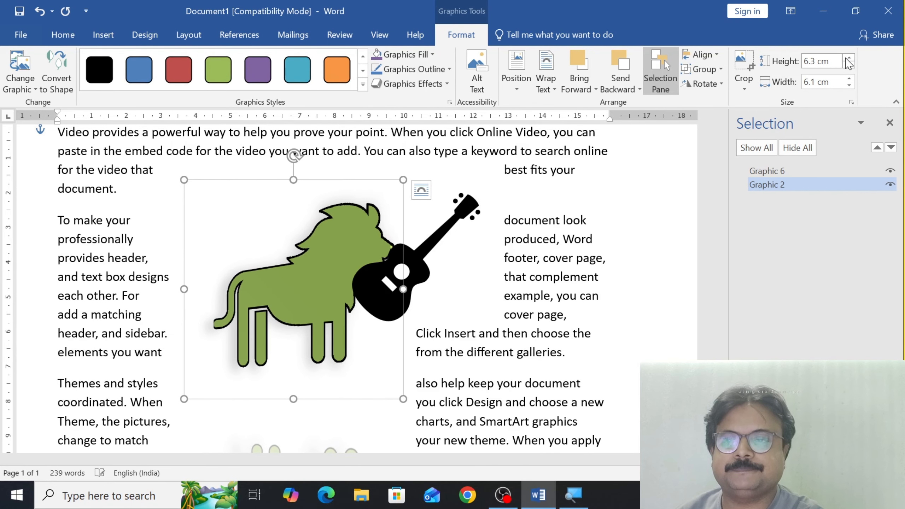
{"action": "left_click", "coordinate": [849, 58]}
{"action": "left_click", "coordinate": [848, 58]}
{"action": "left_click", "coordinate": [849, 58]}
{"action": "left_click", "coordinate": [848, 58]}
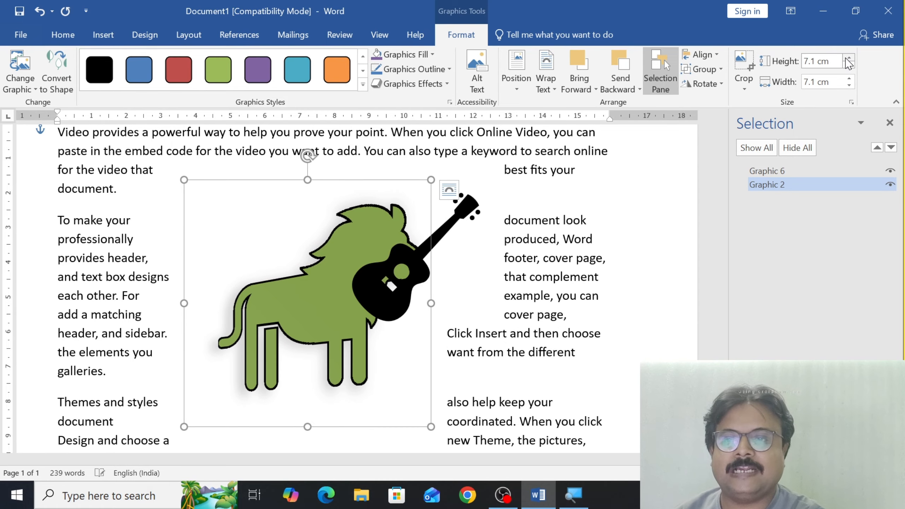
{"action": "left_click", "coordinate": [848, 58]}
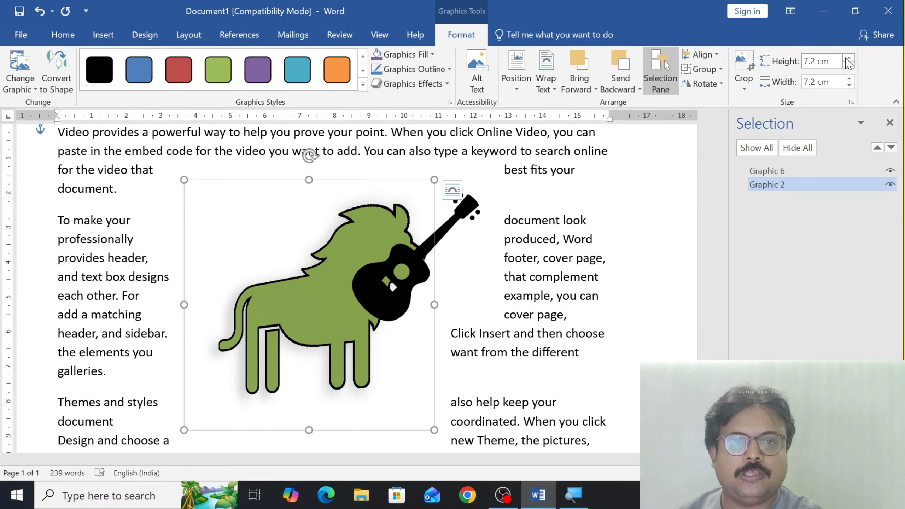
- Enlarge the lion further by raising its width in small increments to slightly above 8.3 cm
{"action": "left_click", "coordinate": [850, 79]}
{"action": "left_click", "coordinate": [850, 79]}
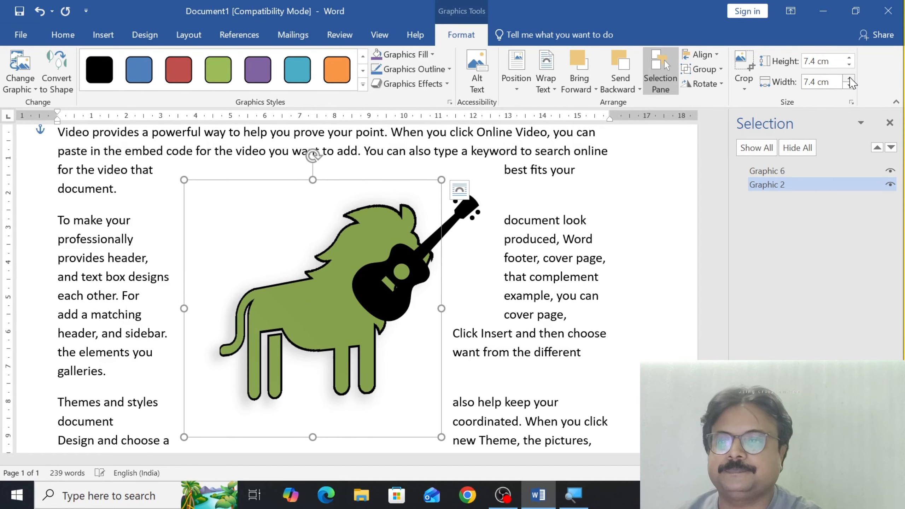
{"action": "left_click", "coordinate": [849, 79]}
{"action": "left_click", "coordinate": [849, 79]}
{"action": "left_click", "coordinate": [849, 79]}
{"action": "left_click", "coordinate": [849, 79]}
{"action": "left_click", "coordinate": [850, 79]}
{"action": "left_click", "coordinate": [850, 79]}
{"action": "left_click", "coordinate": [849, 78]}
{"action": "left_click", "coordinate": [849, 79]}
{"action": "left_click", "coordinate": [849, 79]}
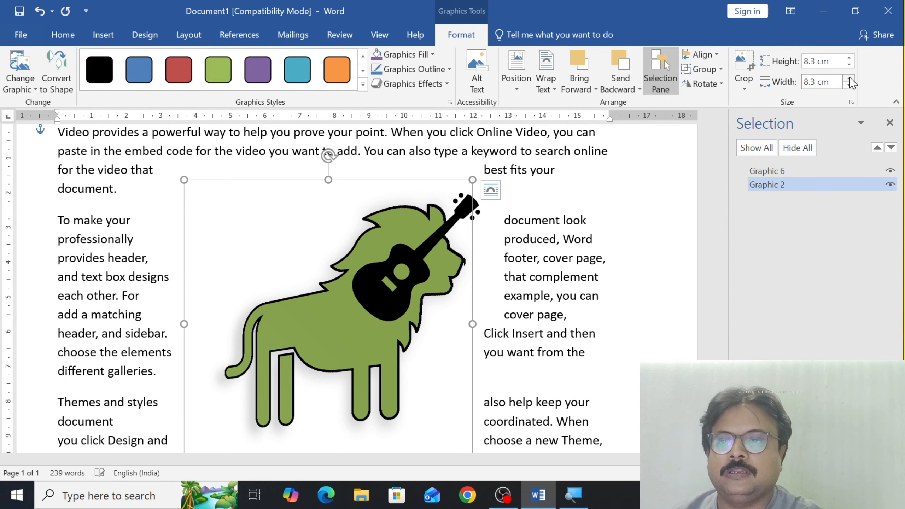
{"action": "left_click", "coordinate": [849, 79]}
- Place the guitar over the enlarged lion's body and increase the guitar's height to 4.8 cm
{"action": "left_click_drag", "start_coordinate": [382, 290], "coordinate": [363, 296]}
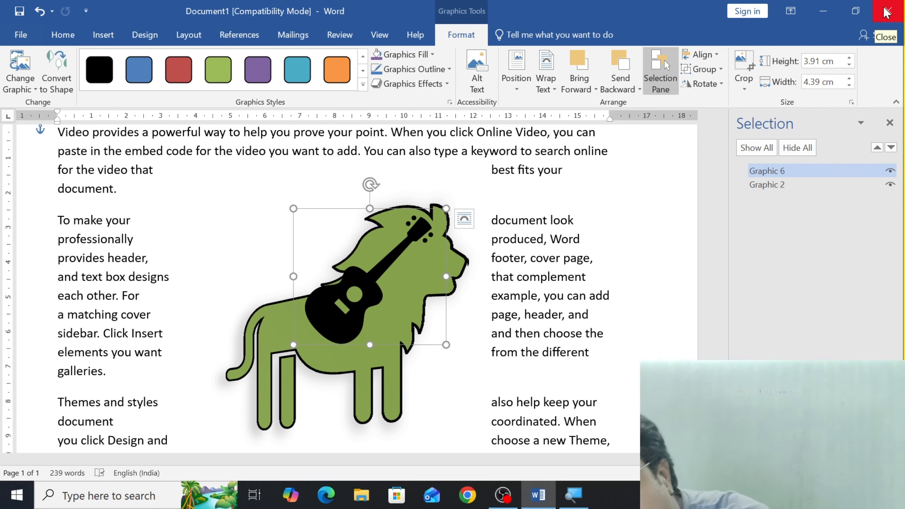
{"action": "left_click", "coordinate": [850, 58]}
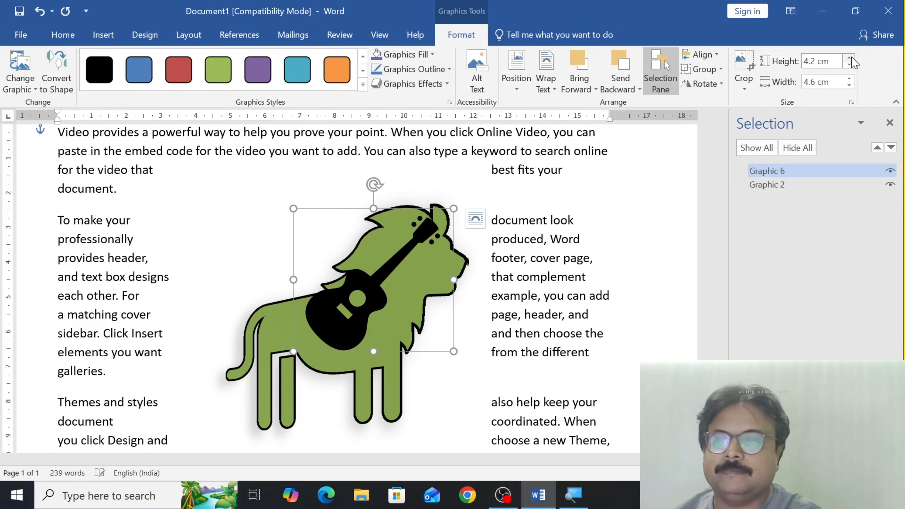
{"action": "left_click", "coordinate": [850, 57]}
{"action": "left_click", "coordinate": [850, 58]}
{"action": "left_click", "coordinate": [850, 58]}
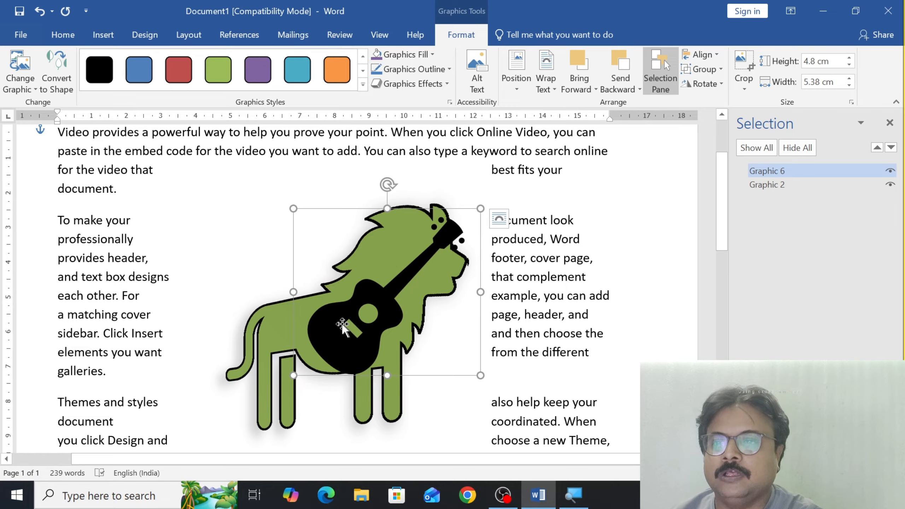
{"action": "left_click_drag", "start_coordinate": [337, 317], "coordinate": [312, 316]}
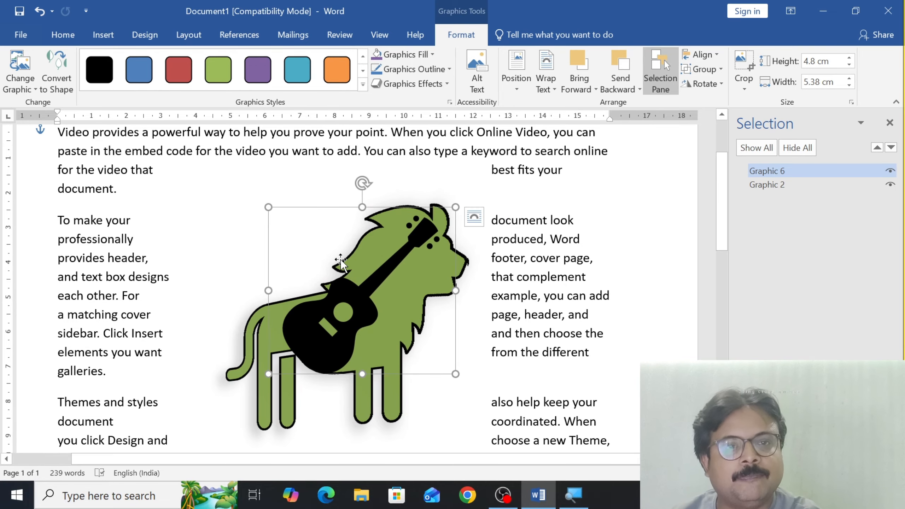
- Undo the guitar's edits and insertion, and delete all remaining text and graphics from the document
{"action": "key", "text": "ctrl+z"}
{"action": "key", "text": "ctrl+z"}
{"action": "key", "text": "ctrl+z"}
{"action": "key", "text": "ctrl+z"}
{"action": "key", "text": "ctrl+z"}
{"action": "key", "text": "ctrl+z"}
{"action": "key", "text": "ctrl+z"}
{"action": "key", "text": "ctrl+z"}
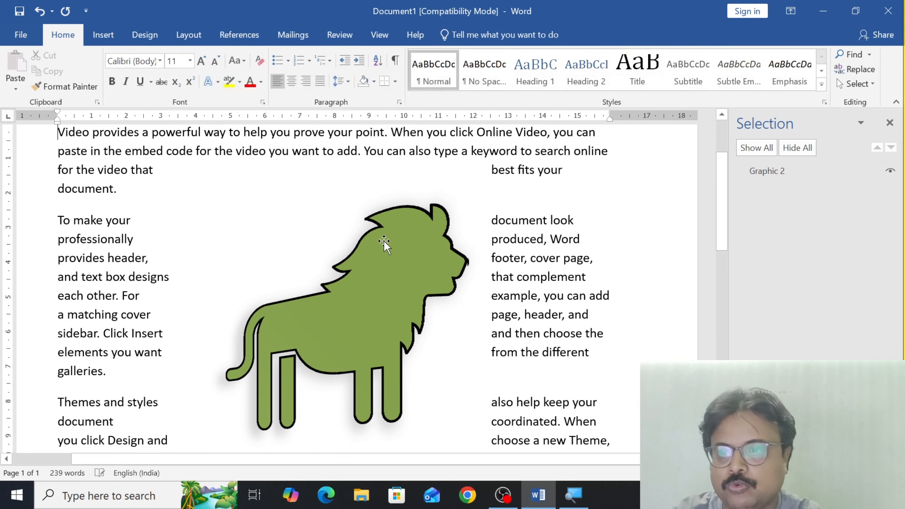
{"action": "key", "text": "ctrl+a"}
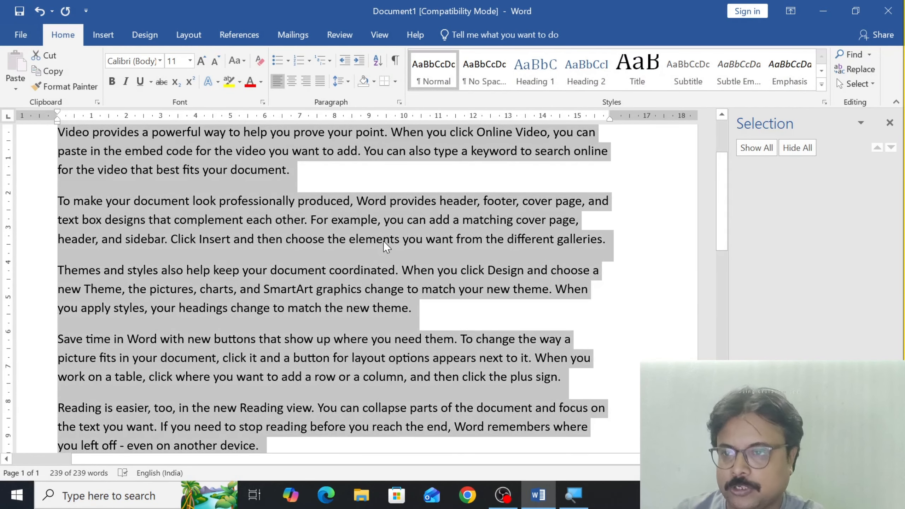
{"action": "key", "text": "Delete"}
- Open the Emoji category of the online 3D models library
{"action": "left_click", "coordinate": [103, 34]}
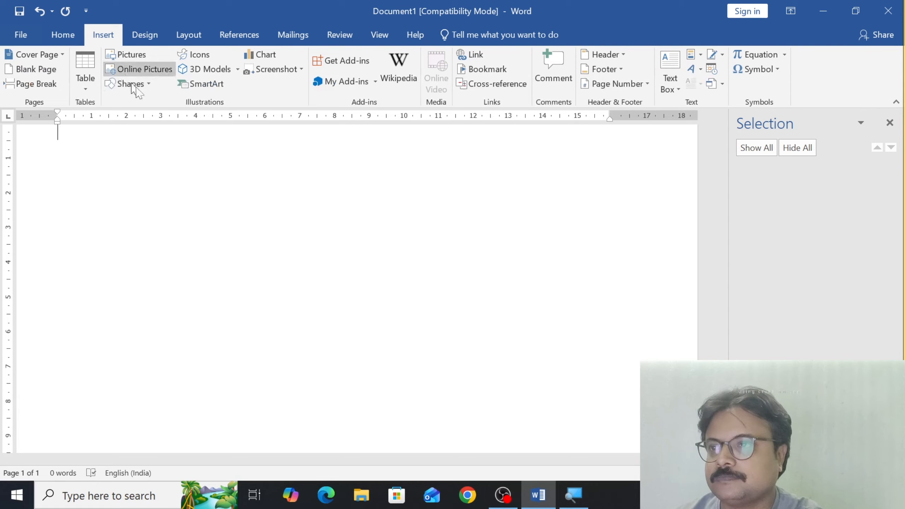
{"action": "left_click", "coordinate": [237, 69]}
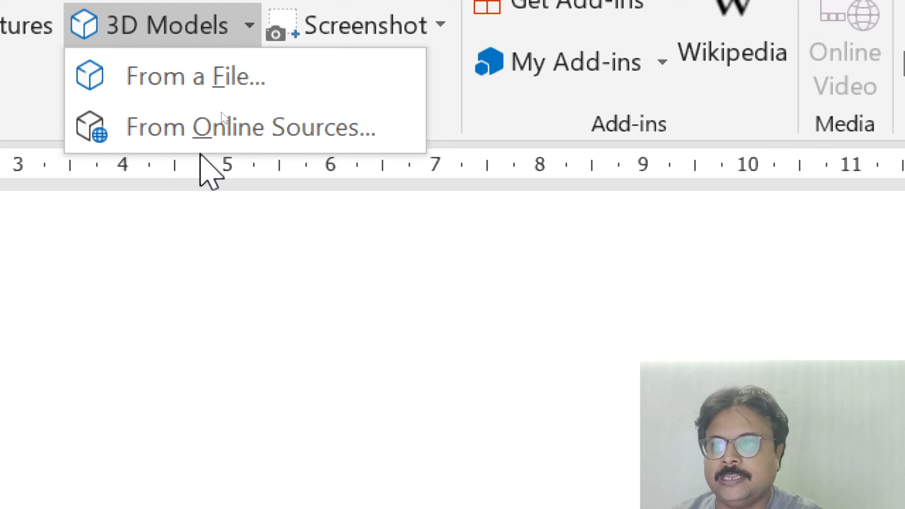
{"action": "left_click", "coordinate": [220, 107]}
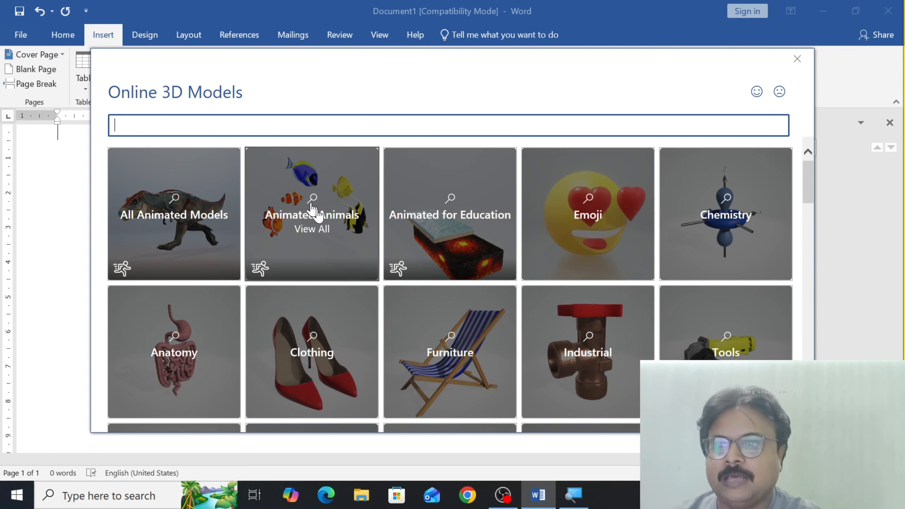
{"action": "scroll", "coordinate": [594, 231], "scroll_direction": "down", "scroll_amount": 1}
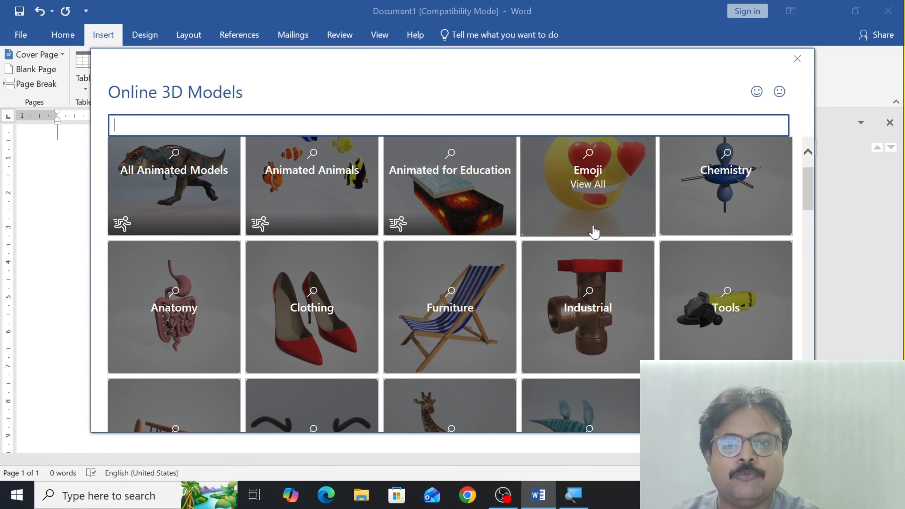
{"action": "scroll", "coordinate": [593, 232], "scroll_direction": "up", "scroll_amount": 1}
{"action": "left_click", "coordinate": [593, 230]}
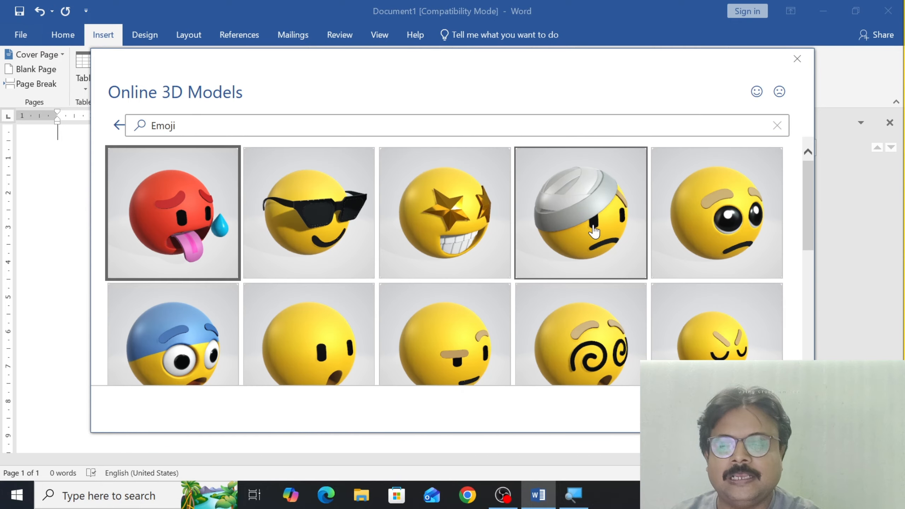
- Browse the Emoji 3D models and insert the smiling yellow face wearing black sunglasses
{"action": "scroll", "coordinate": [612, 289], "scroll_direction": "down", "scroll_amount": 3}
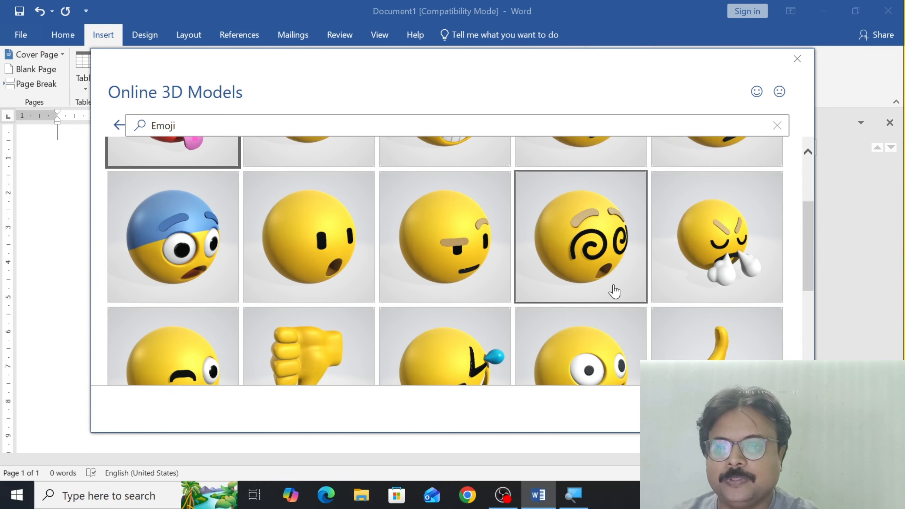
{"action": "scroll", "coordinate": [614, 291], "scroll_direction": "down", "scroll_amount": 12}
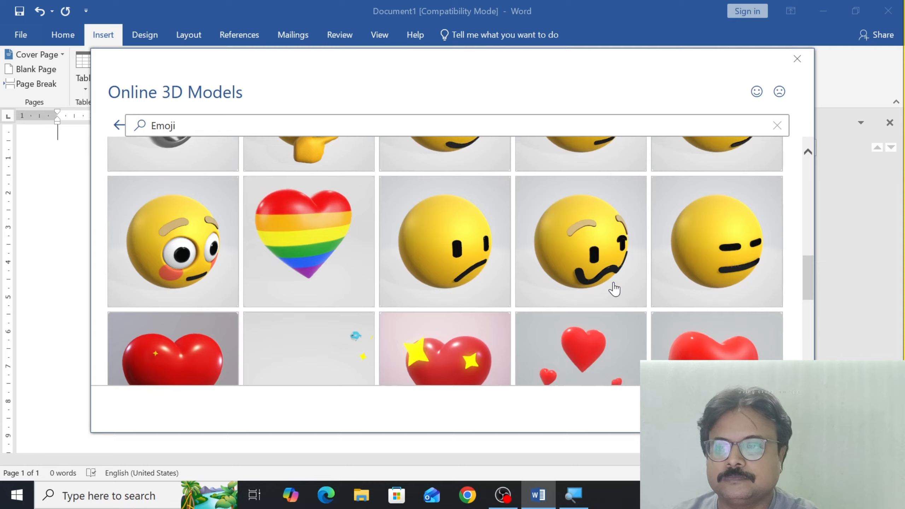
{"action": "scroll", "coordinate": [612, 288], "scroll_direction": "down", "scroll_amount": 3}
{"action": "scroll", "coordinate": [612, 288], "scroll_direction": "up", "scroll_amount": 2}
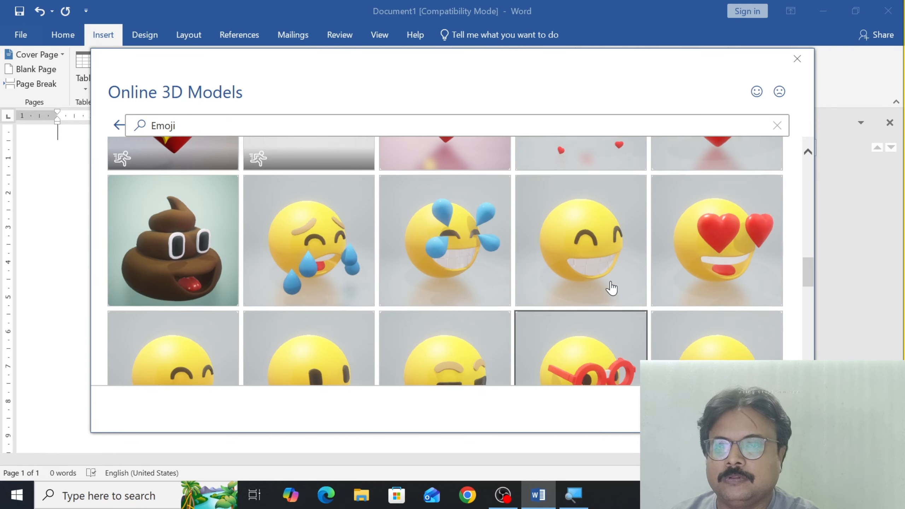
{"action": "scroll", "coordinate": [610, 287], "scroll_direction": "up", "scroll_amount": 14}
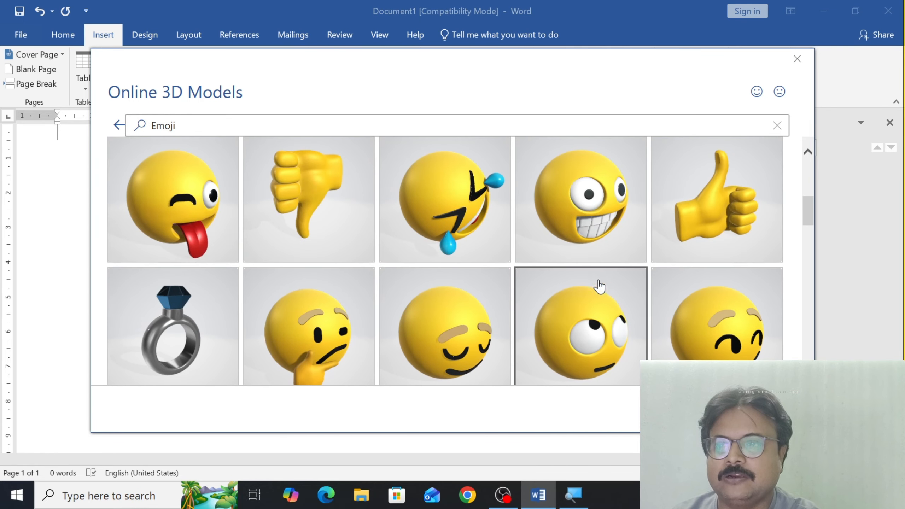
{"action": "scroll", "coordinate": [393, 253], "scroll_direction": "up", "scroll_amount": 3}
{"action": "scroll", "coordinate": [511, 235], "scroll_direction": "up", "scroll_amount": 3}
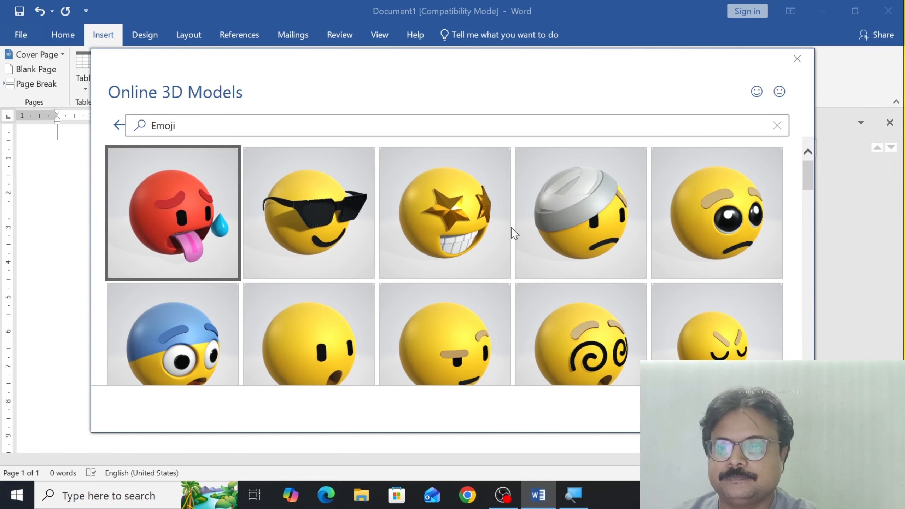
{"action": "left_click", "coordinate": [294, 231]}
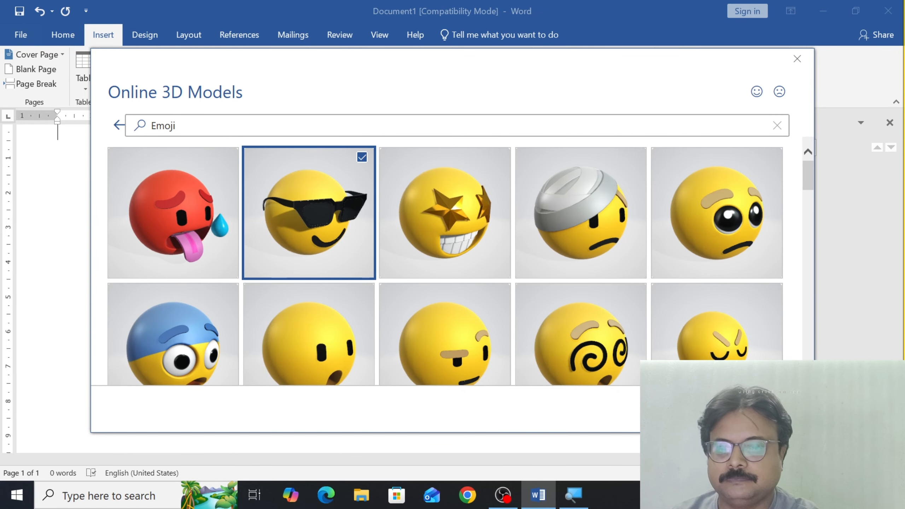
{"action": "left_click", "coordinate": [695, 408]}
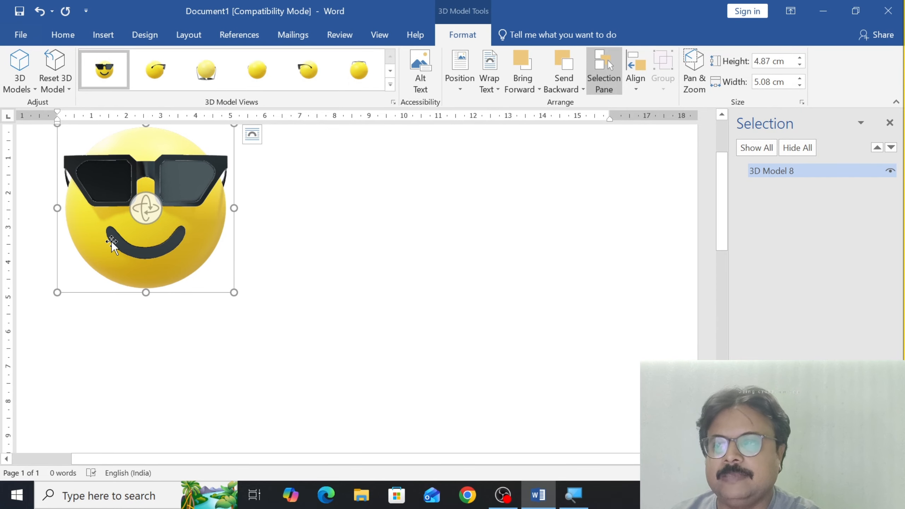
- Move the sunglasses emoji towards the page centre and rotate it in 3D to finish in a nearly front-facing view
{"action": "left_click_drag", "start_coordinate": [112, 242], "coordinate": [344, 295]}
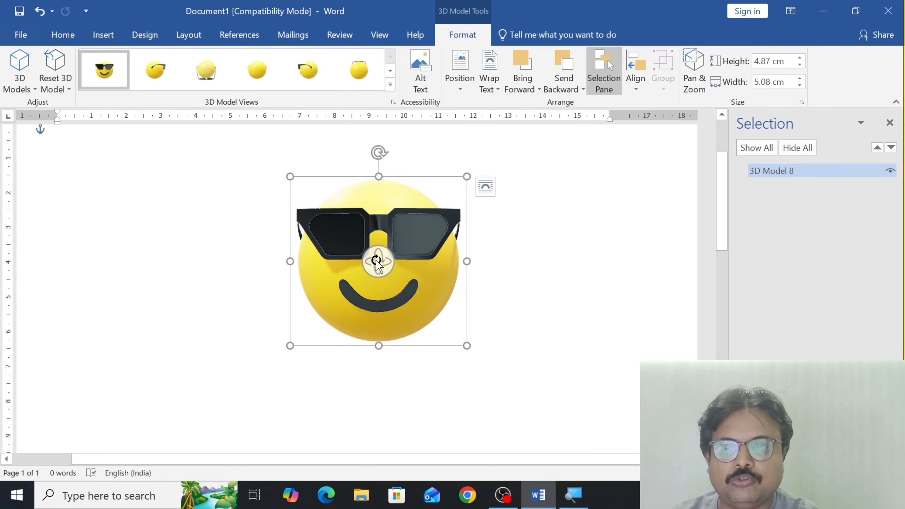
{"action": "left_click_drag", "start_coordinate": [377, 263], "coordinate": [456, 399]}
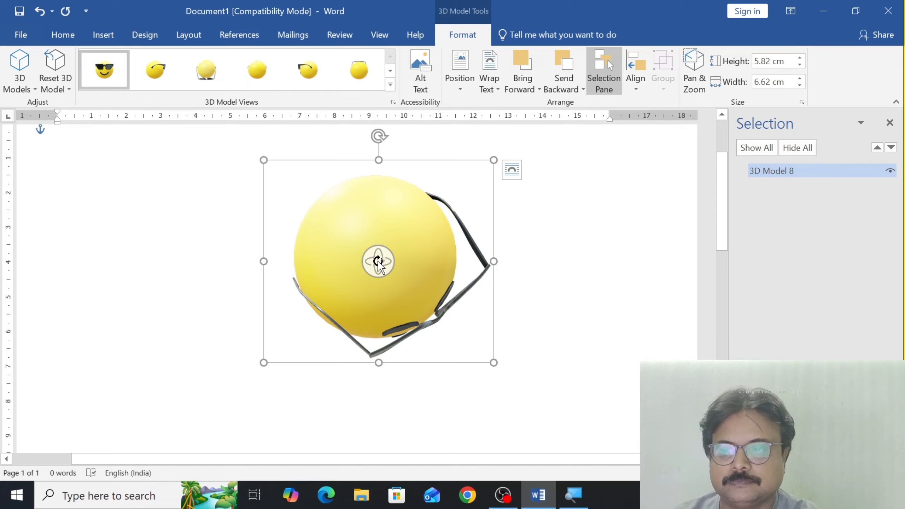
{"action": "left_click_drag", "start_coordinate": [378, 263], "coordinate": [315, 127]}
{"action": "left_click_drag", "start_coordinate": [392, 315], "coordinate": [398, 333]}
{"action": "left_click_drag", "start_coordinate": [386, 295], "coordinate": [354, 285]}
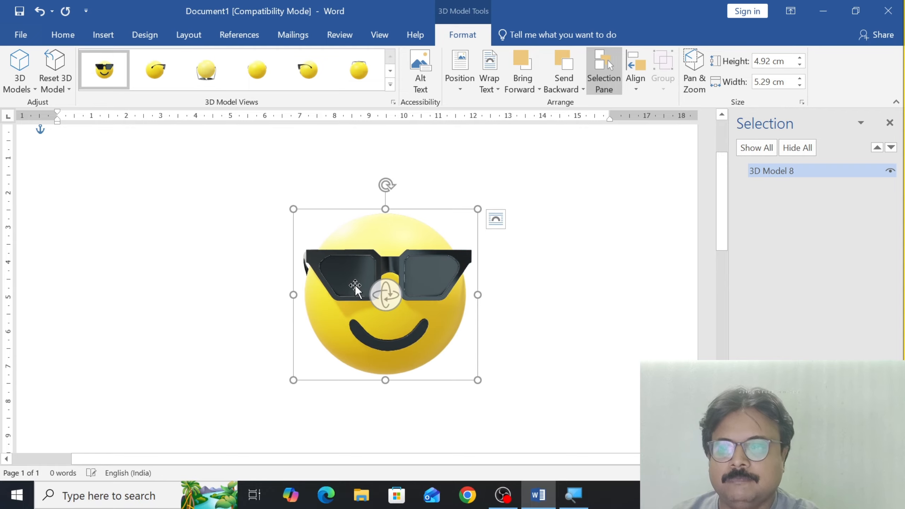
{"action": "left_click", "coordinate": [41, 126]}
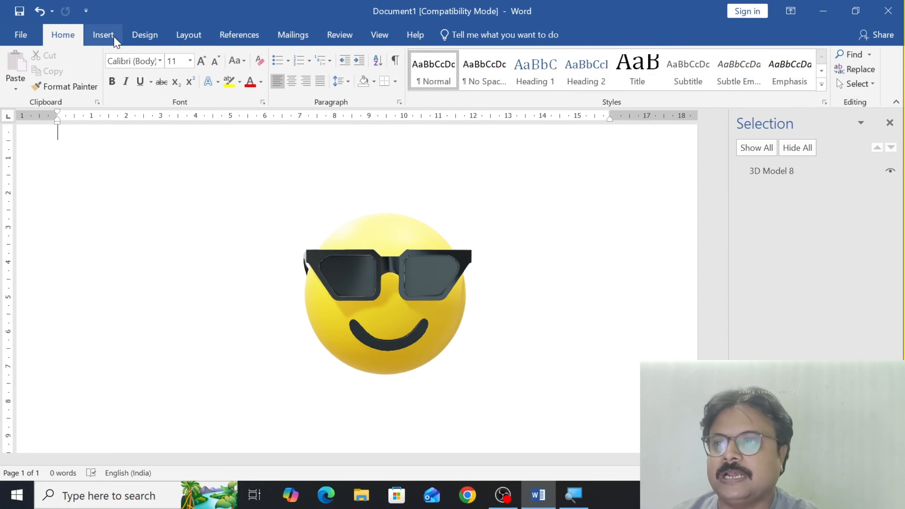
- Insert the standing astronaut from the Space category of the online 3D models
{"action": "left_click", "coordinate": [103, 35]}
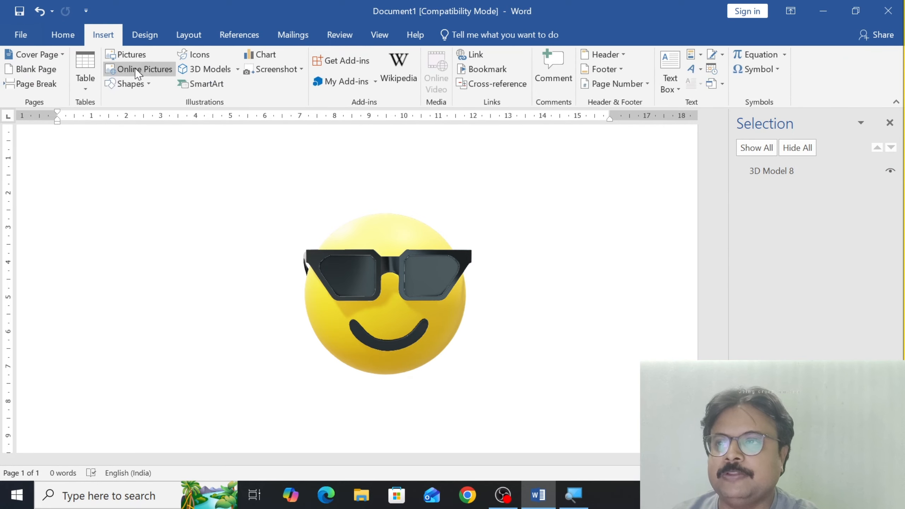
{"action": "left_click", "coordinate": [206, 72]}
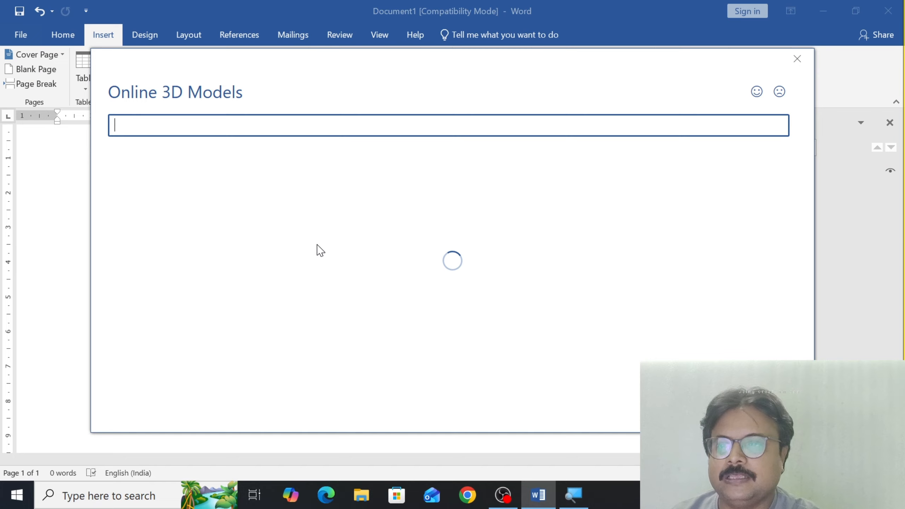
{"action": "scroll", "coordinate": [319, 253], "scroll_direction": "down", "scroll_amount": 5}
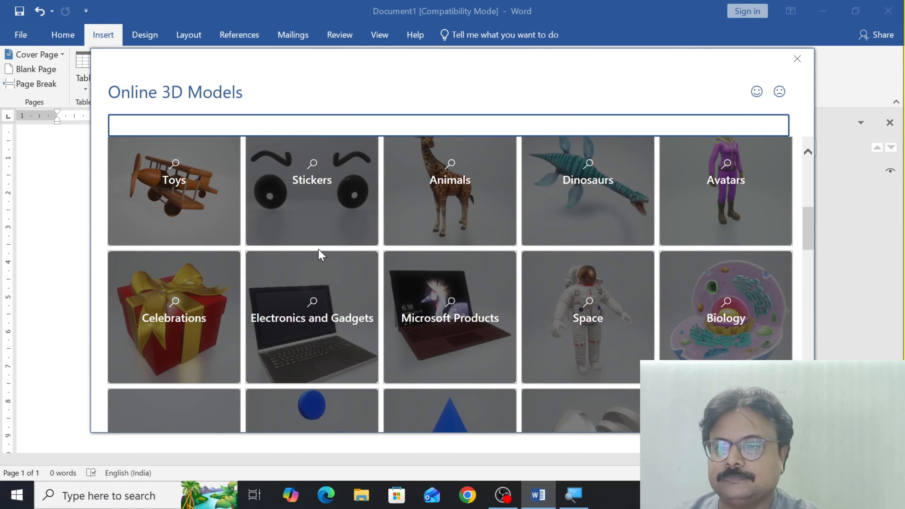
{"action": "left_click", "coordinate": [595, 324]}
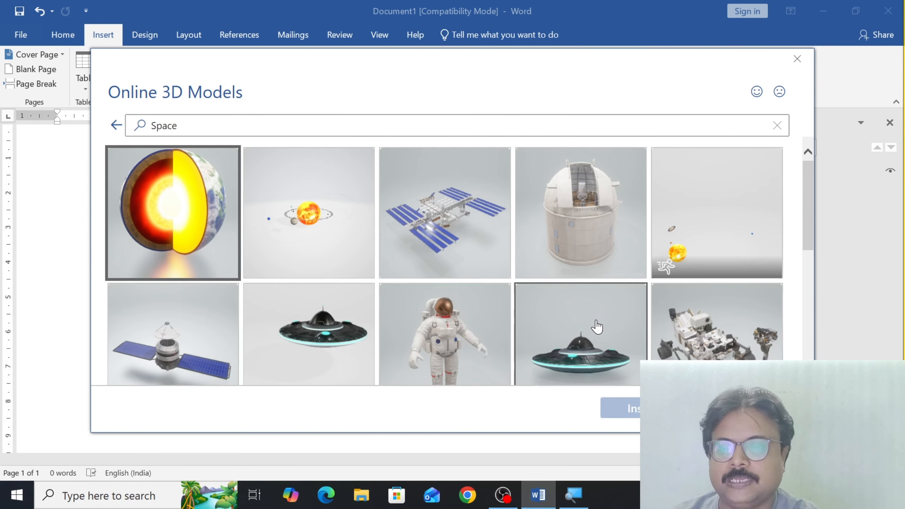
{"action": "left_click", "coordinate": [471, 343]}
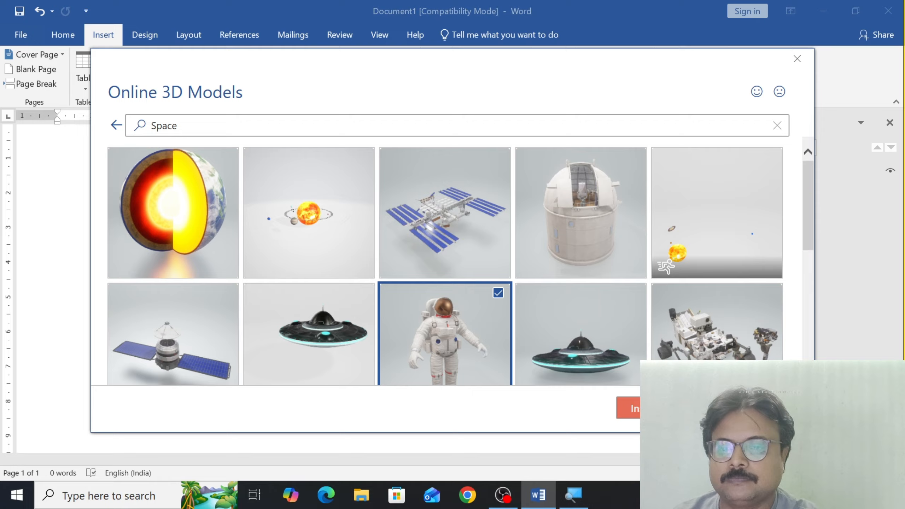
{"action": "left_click", "coordinate": [627, 407]}
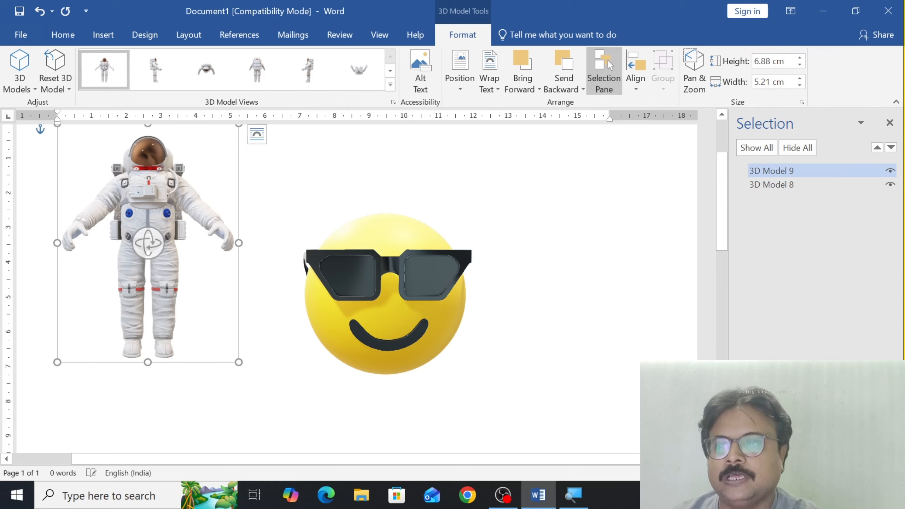
- Rotate the astronaut in 3D to a slightly turned upright view and place it to the lower left of the emoji
{"action": "left_click_drag", "start_coordinate": [160, 210], "coordinate": [249, 262]}
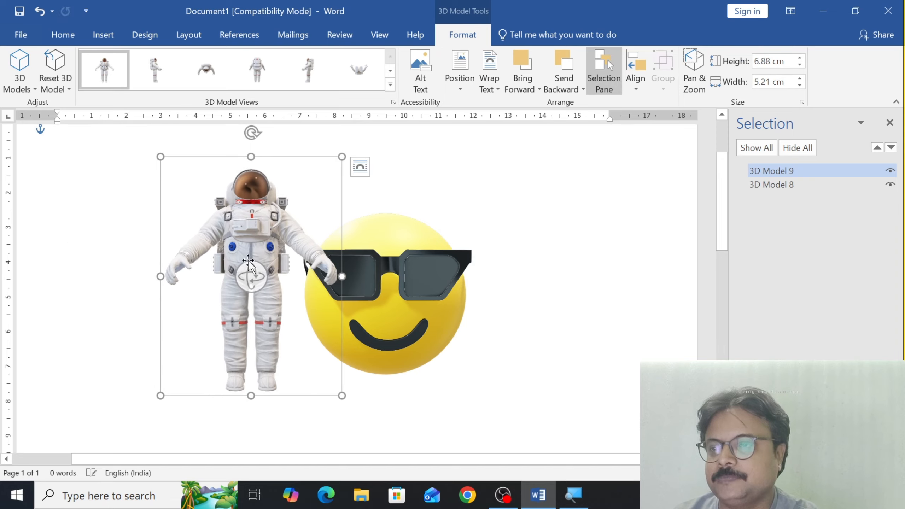
{"action": "left_click_drag", "start_coordinate": [246, 295], "coordinate": [315, 109]}
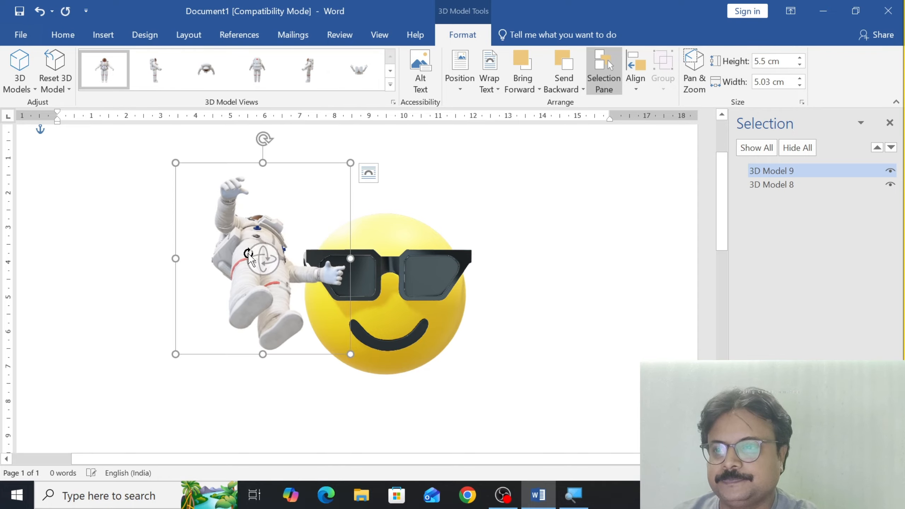
{"action": "left_click_drag", "start_coordinate": [262, 261], "coordinate": [229, 405]}
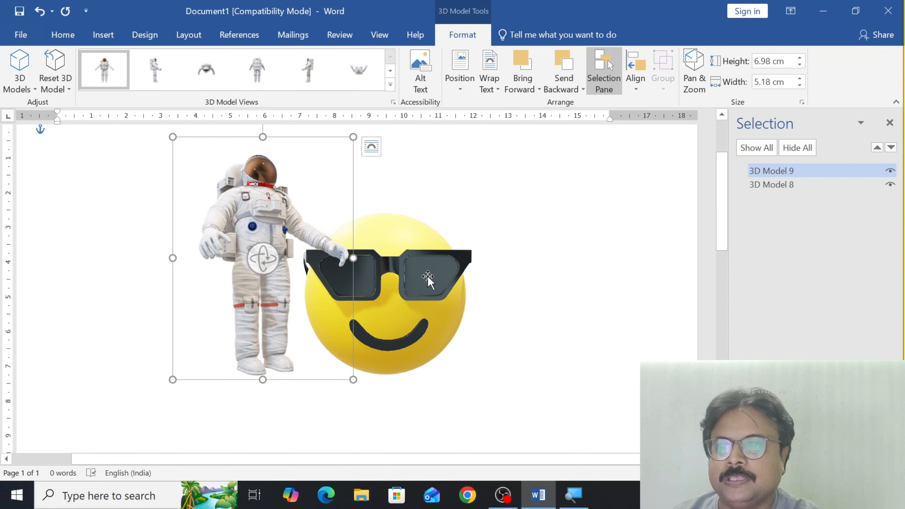
{"action": "left_click", "coordinate": [392, 306]}
{"action": "left_click_drag", "start_coordinate": [264, 232], "coordinate": [171, 328]}
- Insert the grey-and-white wolf from the Animals category of the online 3D models
{"action": "left_click", "coordinate": [393, 327]}
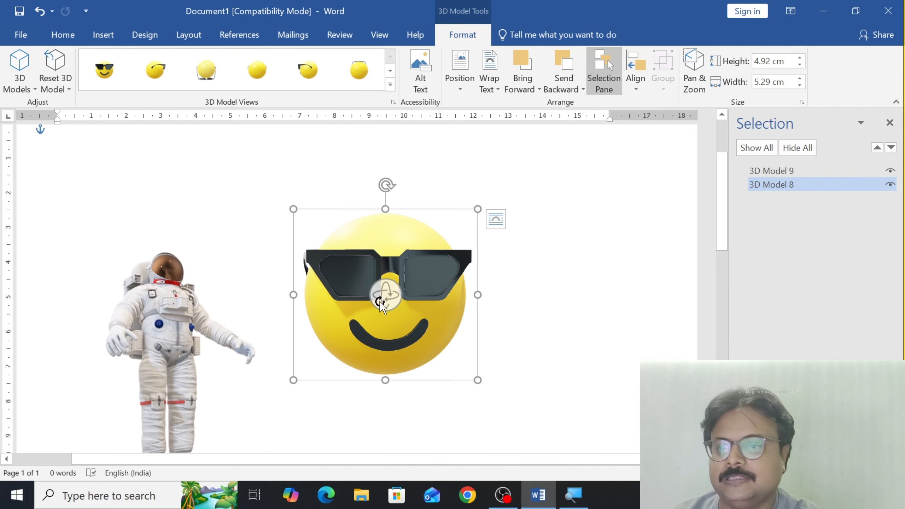
{"action": "left_click", "coordinate": [26, 92]}
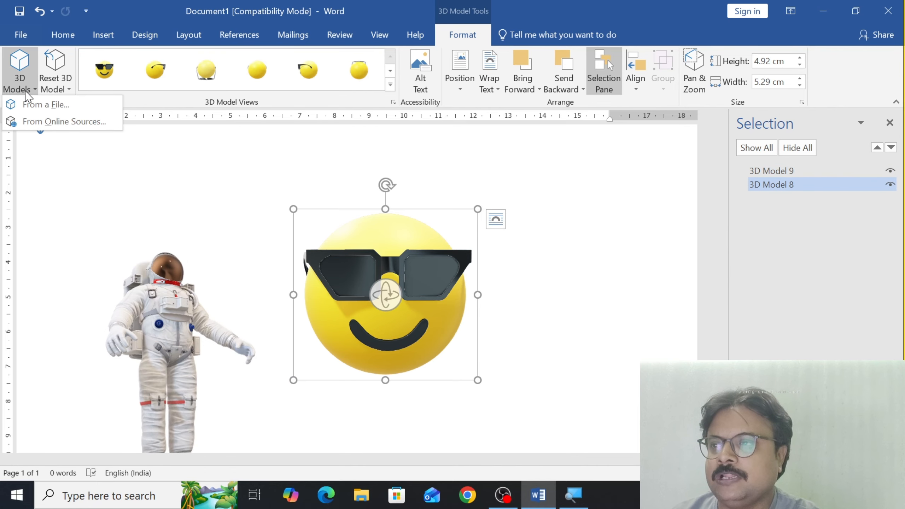
{"action": "left_click", "coordinate": [37, 121]}
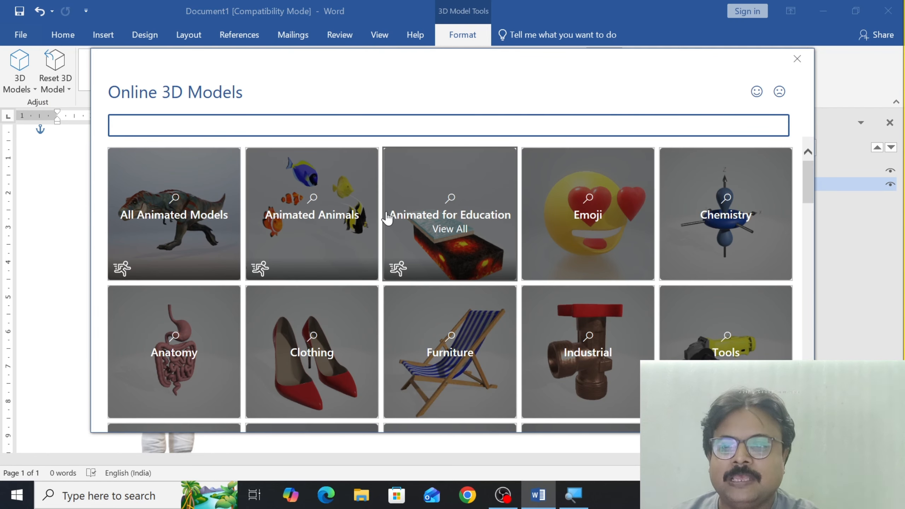
{"action": "scroll", "coordinate": [387, 217], "scroll_direction": "down", "scroll_amount": 6}
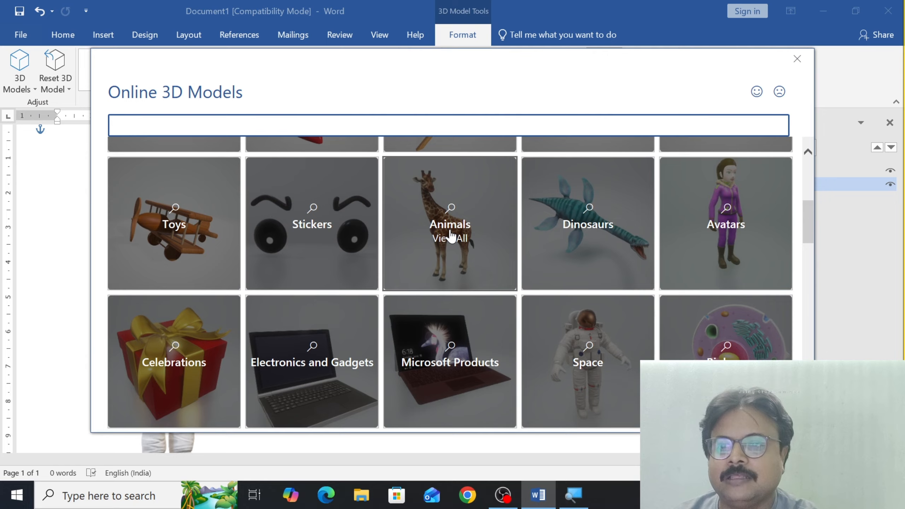
{"action": "left_click", "coordinate": [450, 236]}
{"action": "scroll", "coordinate": [450, 255], "scroll_direction": "down", "scroll_amount": 8}
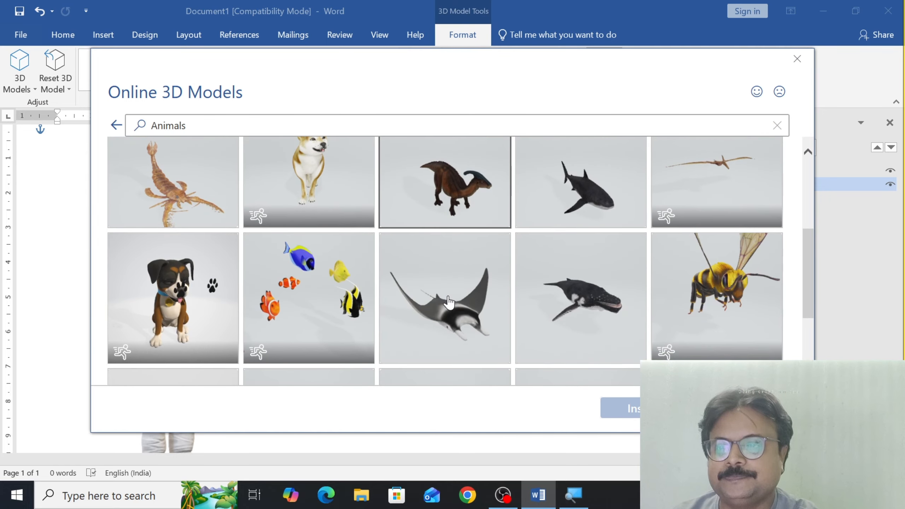
{"action": "scroll", "coordinate": [448, 296], "scroll_direction": "down", "scroll_amount": 5}
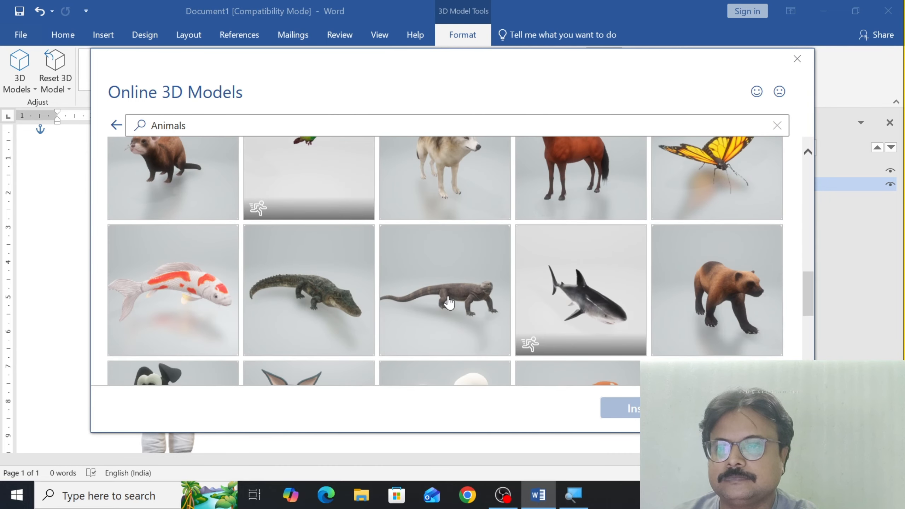
{"action": "scroll", "coordinate": [448, 295], "scroll_direction": "up", "scroll_amount": 1}
{"action": "left_click", "coordinate": [473, 235]}
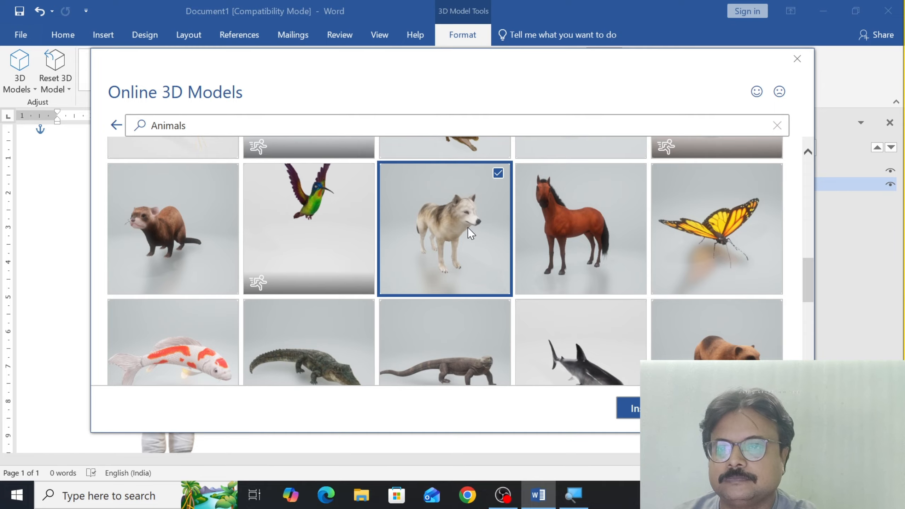
{"action": "left_click", "coordinate": [634, 414]}
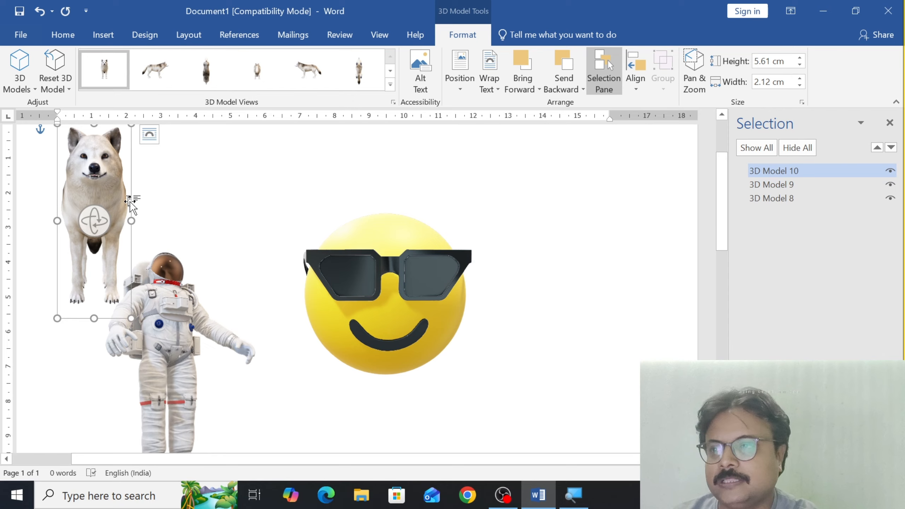
- Move the wolf down the page to stand directly beside the astronaut, on its left
{"action": "left_click_drag", "start_coordinate": [110, 181], "coordinate": [74, 288]}
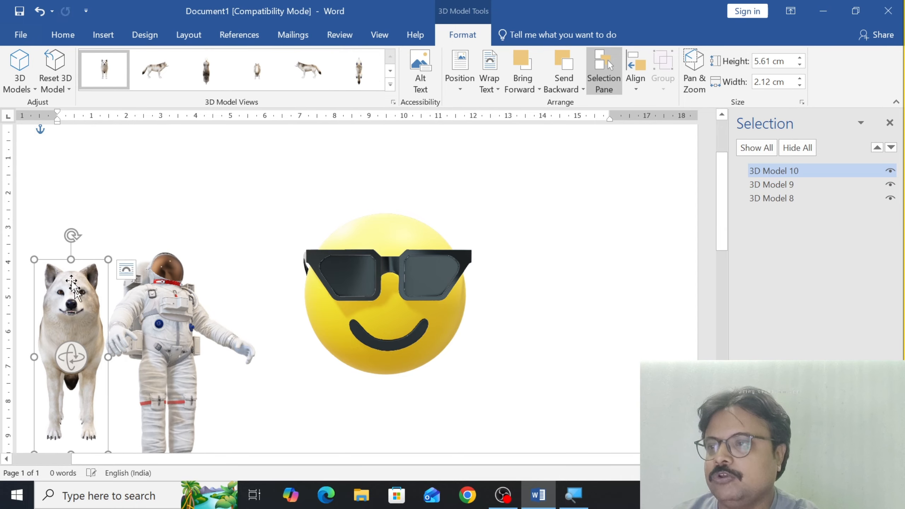
{"action": "left_click", "coordinate": [64, 89]}
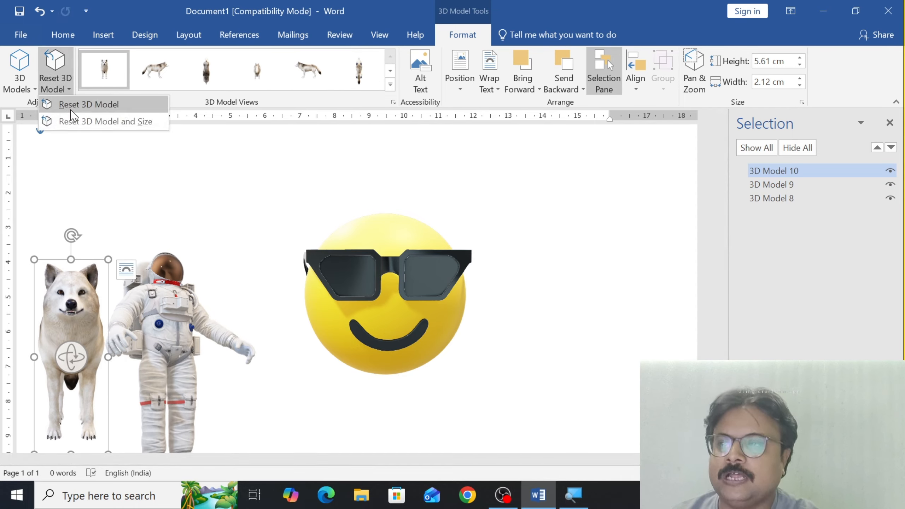
{"action": "left_click", "coordinate": [400, 295]}
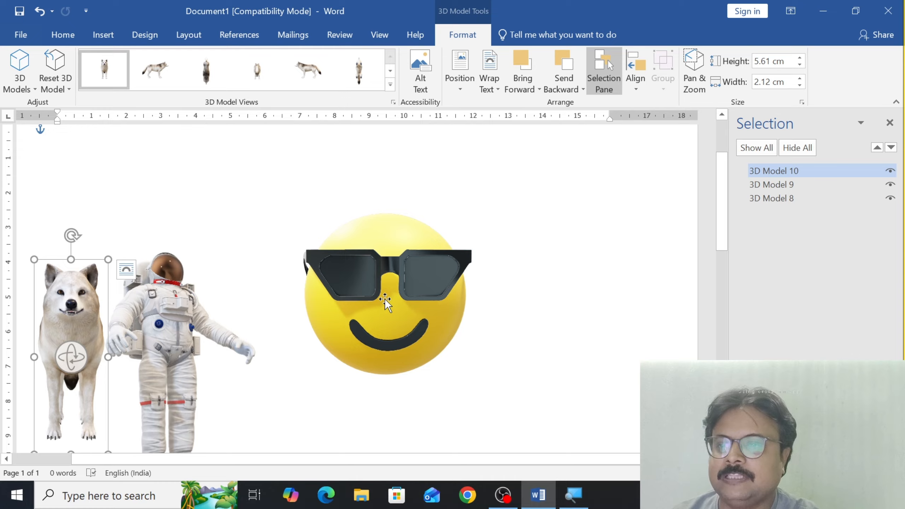
- Reset the sunglasses emoji's 3D model, rotate it slightly in 3D and reset the model again
{"action": "left_click", "coordinate": [386, 301]}
{"action": "left_click", "coordinate": [58, 87]}
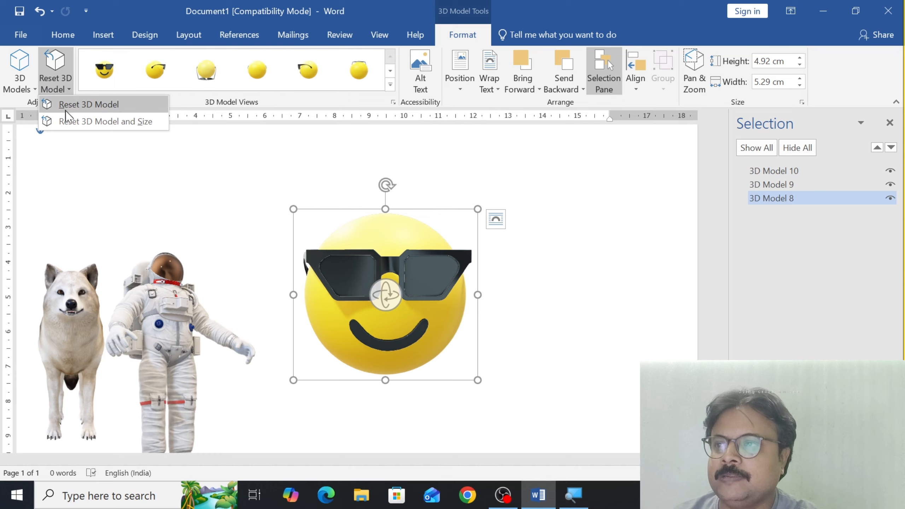
{"action": "left_click", "coordinate": [70, 105]}
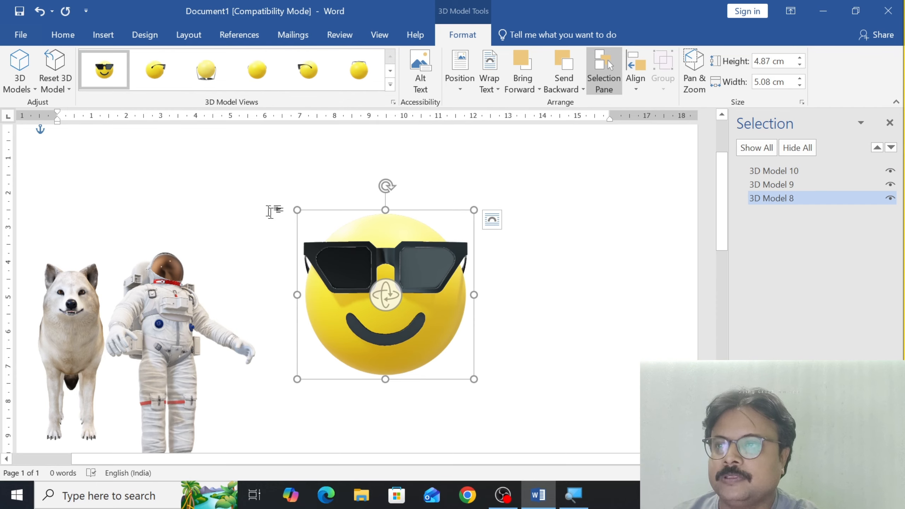
{"action": "left_click_drag", "start_coordinate": [386, 299], "coordinate": [404, 295]}
{"action": "left_click", "coordinate": [44, 84]}
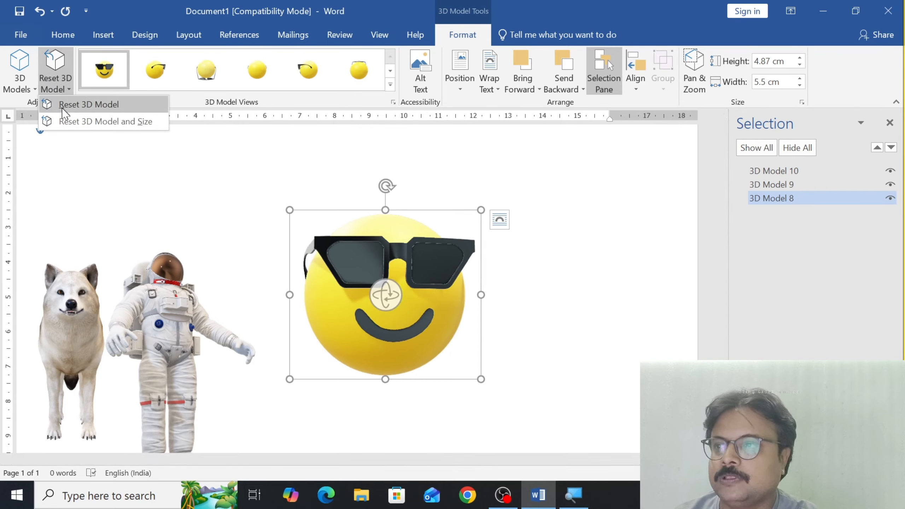
{"action": "left_click", "coordinate": [65, 122]}
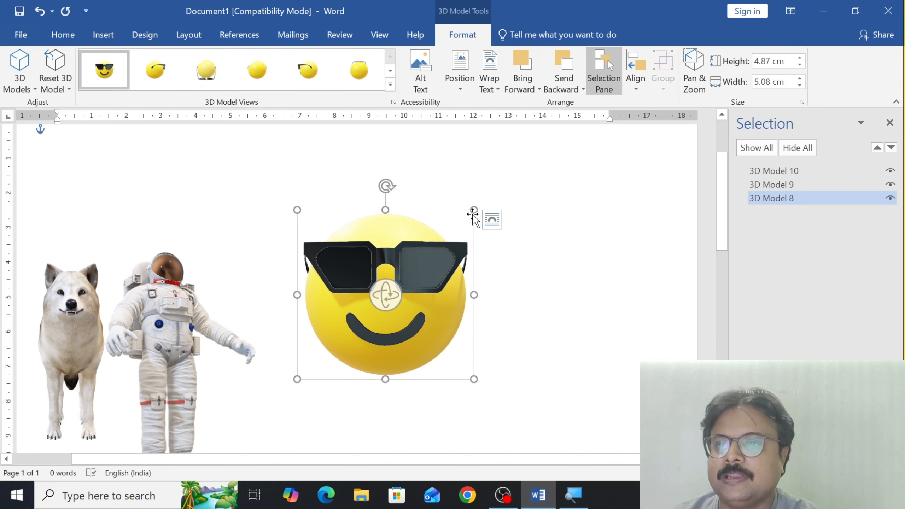
- Try the sunglasses emoji enlarged and in a back view, and restore it with Reset 3D Model and Size
{"action": "left_click_drag", "start_coordinate": [473, 210], "coordinate": [565, 123]}
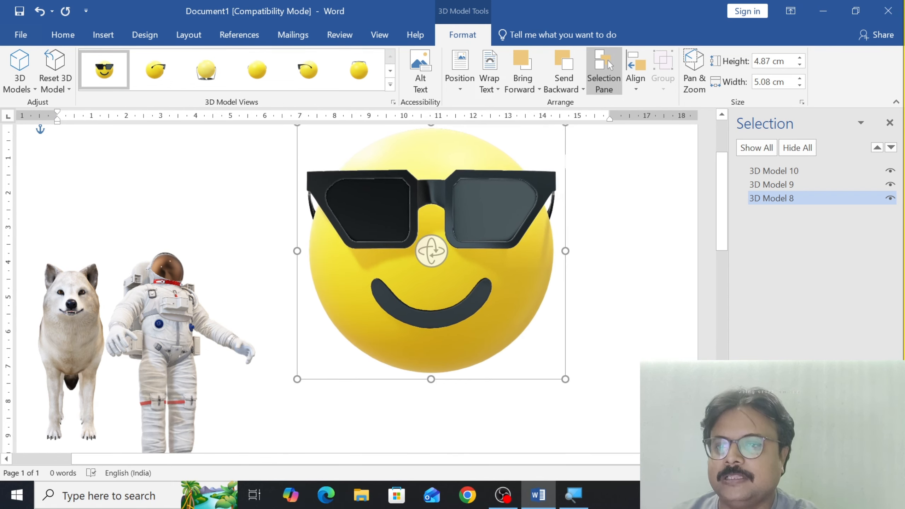
{"action": "left_click", "coordinate": [269, 77]}
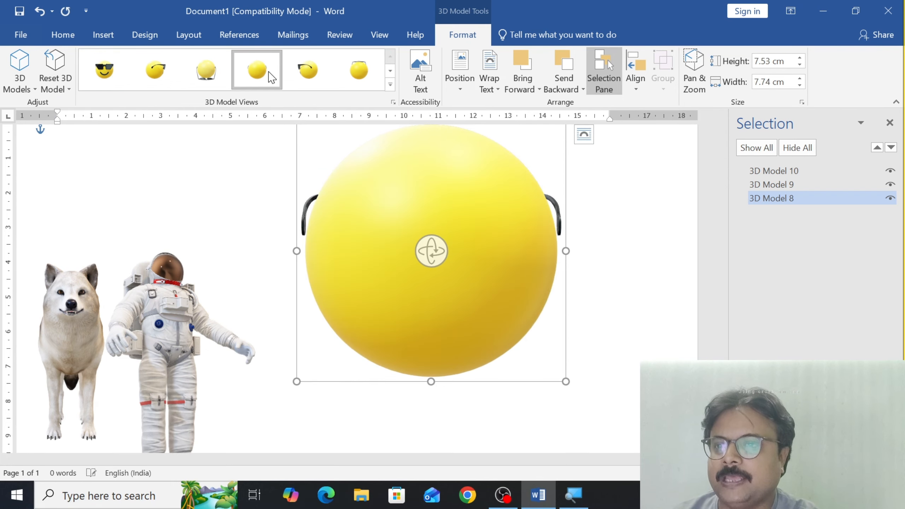
{"action": "left_click", "coordinate": [55, 89]}
{"action": "left_click", "coordinate": [58, 99]}
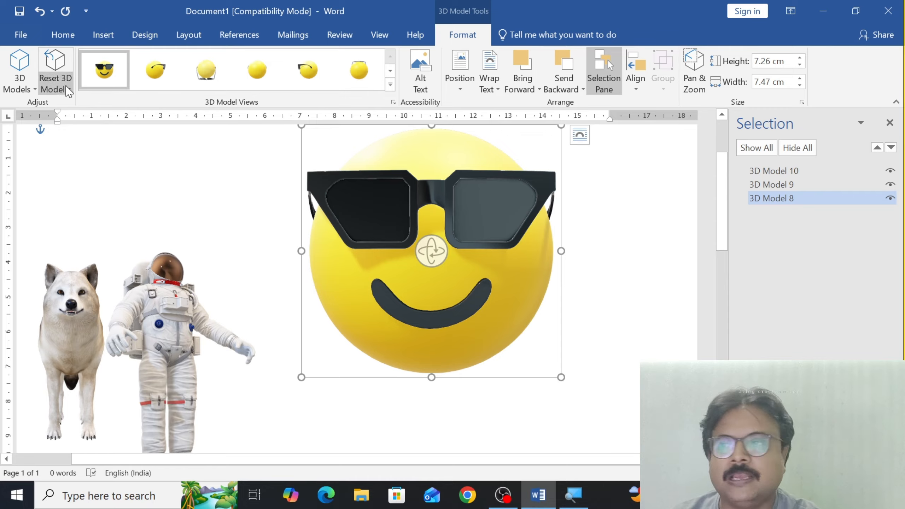
{"action": "left_click", "coordinate": [68, 88]}
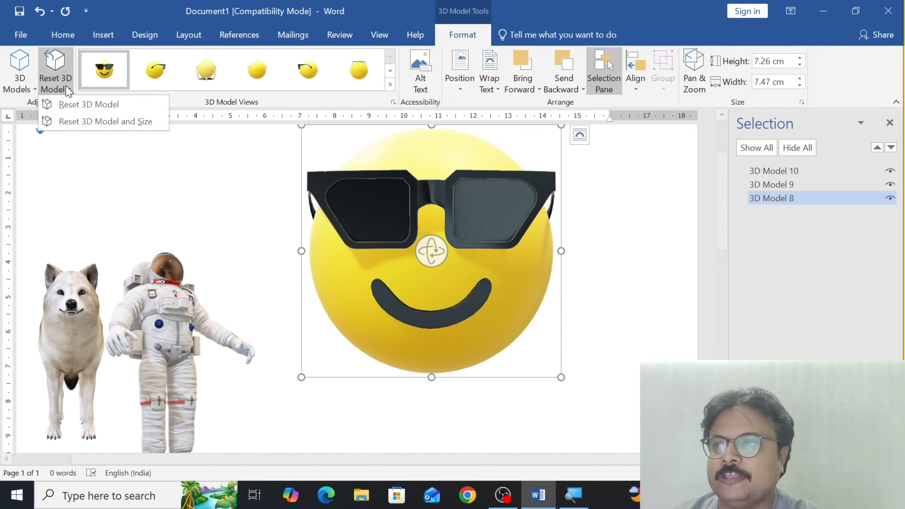
{"action": "left_click", "coordinate": [73, 123]}
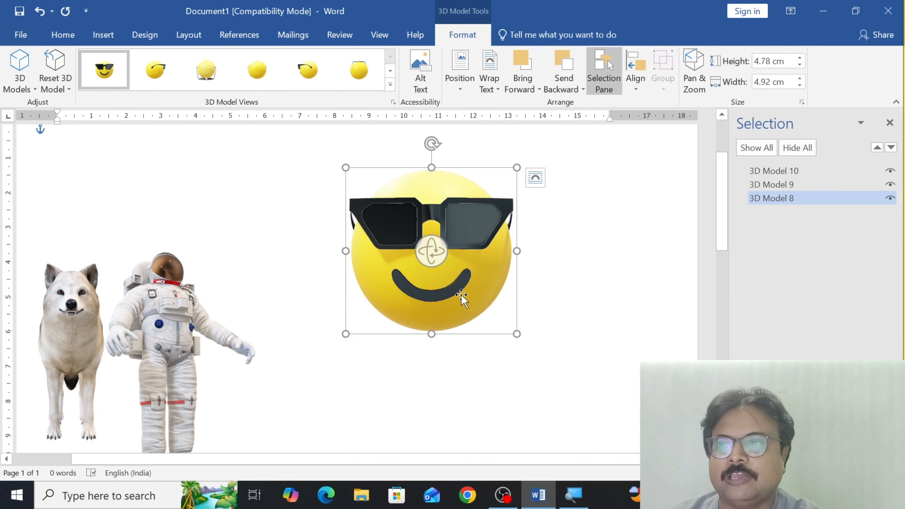
- Apply an angled rear preset view to the sunglasses emoji and rotate it in 3D back to a front-facing view
{"action": "left_click", "coordinate": [390, 85]}
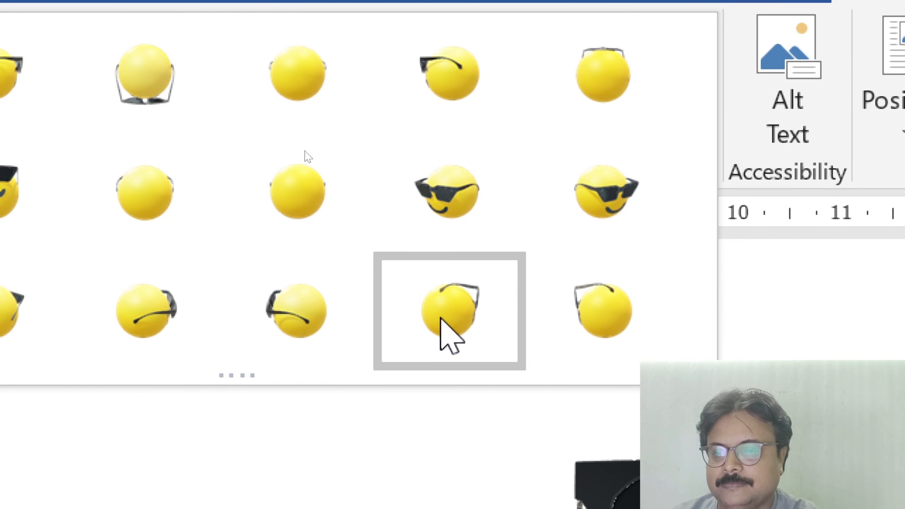
{"action": "left_click", "coordinate": [451, 335]}
{"action": "left_click", "coordinate": [440, 319]}
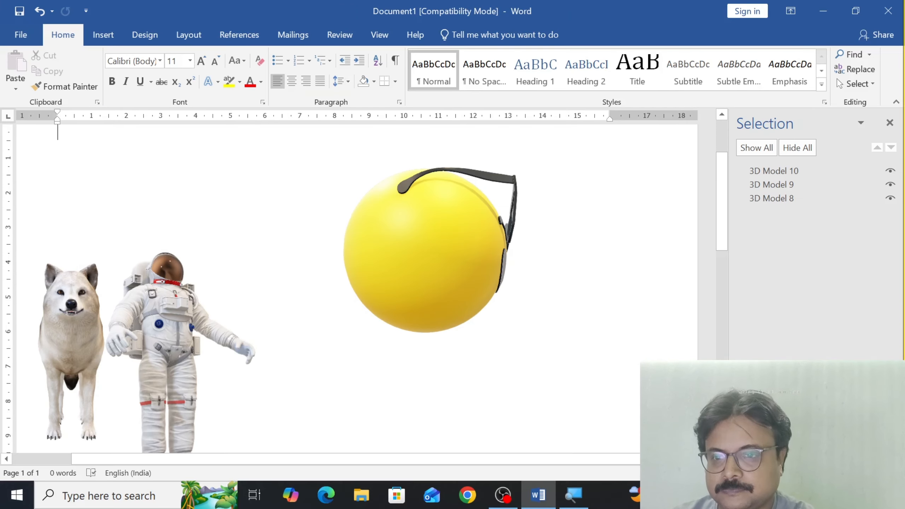
{"action": "left_click", "coordinate": [392, 245]}
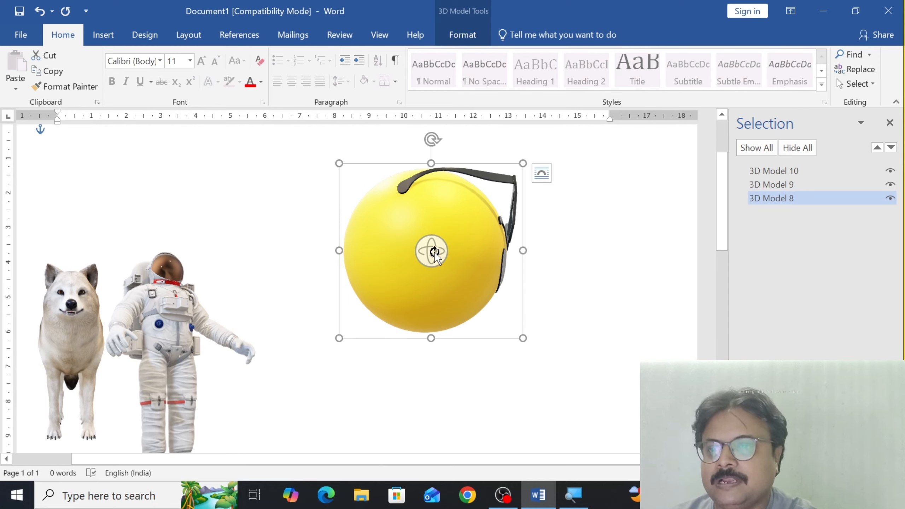
{"action": "left_click_drag", "start_coordinate": [437, 255], "coordinate": [207, 317]}
- Position the sunglasses emoji in the bottom-left corner of the page with text wrapping
{"action": "left_click", "coordinate": [462, 36]}
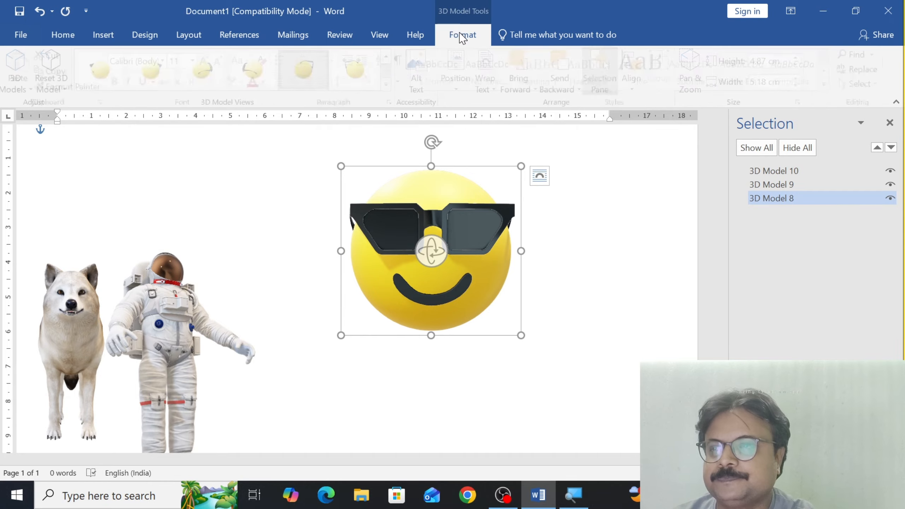
{"action": "left_click", "coordinate": [458, 89]}
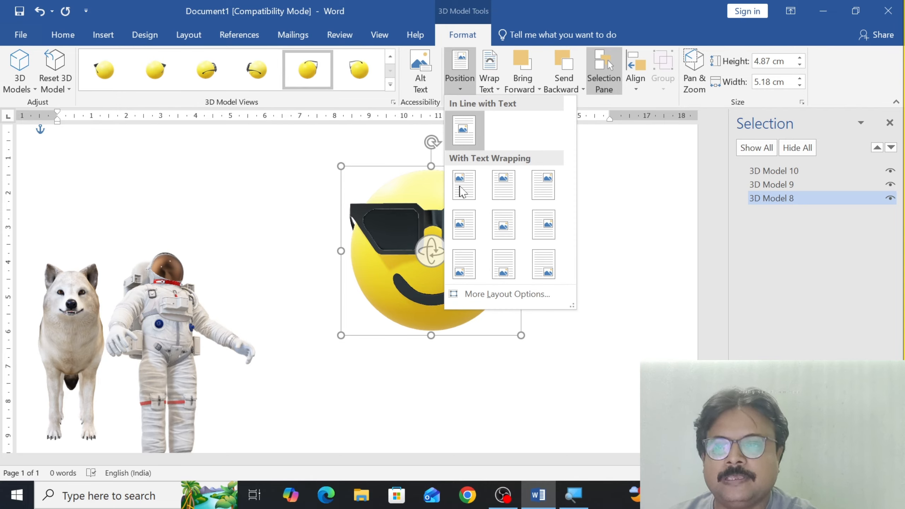
{"action": "left_click", "coordinate": [465, 266]}
{"action": "scroll", "coordinate": [461, 255], "scroll_direction": "down", "scroll_amount": 15}
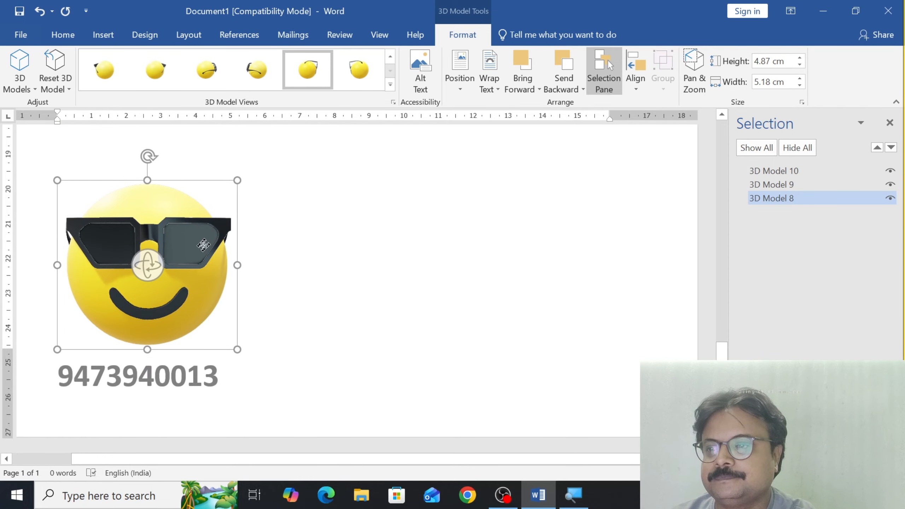
- Move the sunglasses emoji back up the page to the area right of the astronaut
{"action": "left_click_drag", "start_coordinate": [203, 245], "coordinate": [422, 153]}
{"action": "scroll", "coordinate": [390, 332], "scroll_direction": "up", "scroll_amount": 6}
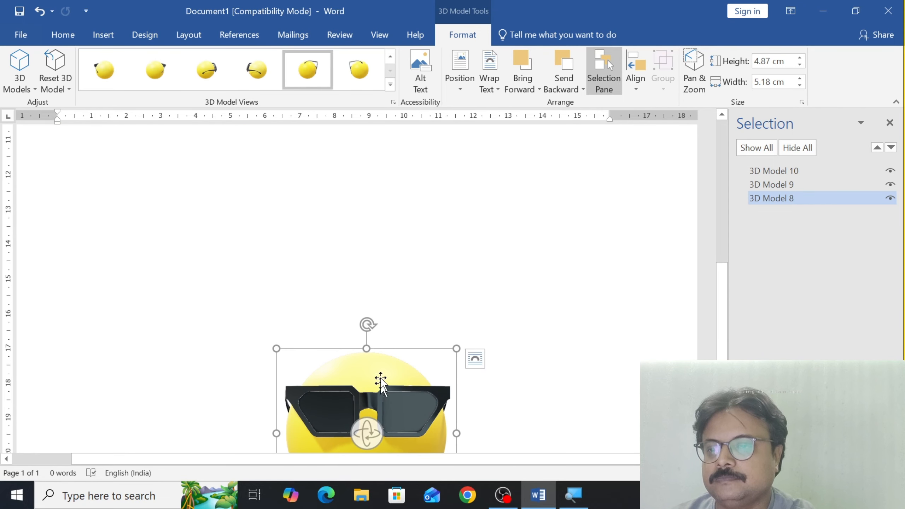
{"action": "left_click_drag", "start_coordinate": [380, 381], "coordinate": [418, 181]}
{"action": "scroll", "coordinate": [416, 285], "scroll_direction": "up", "scroll_amount": 6}
{"action": "left_click_drag", "start_coordinate": [416, 390], "coordinate": [407, 169]}
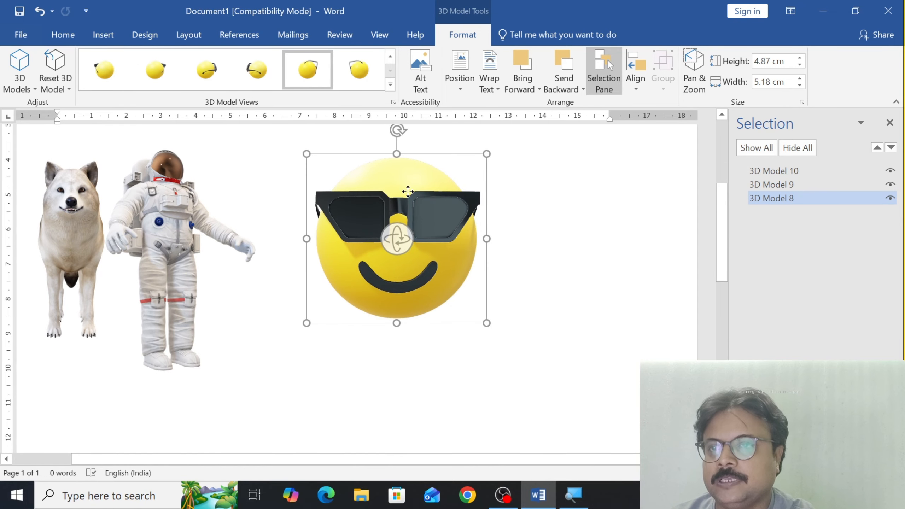
- Review the text wrapping options available for the sunglasses emoji
{"action": "left_click", "coordinate": [492, 77]}
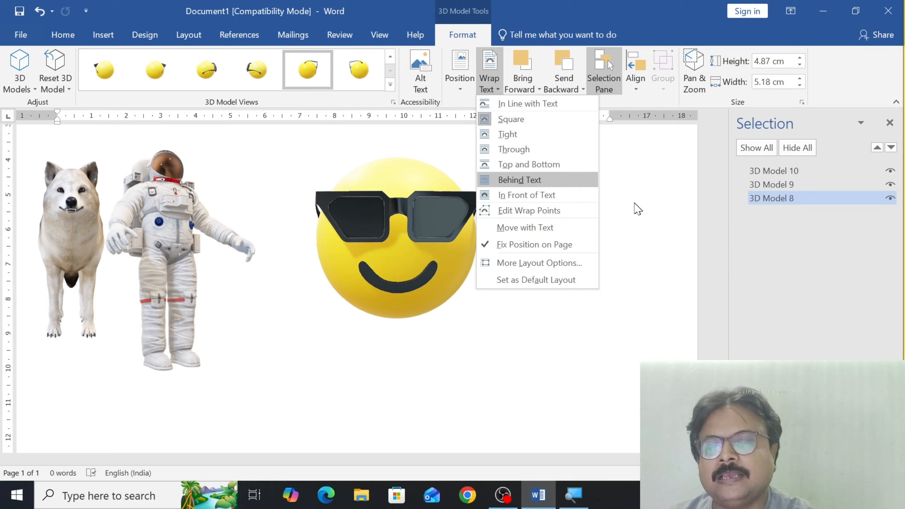
{"action": "left_click", "coordinate": [552, 307]}
{"action": "left_click", "coordinate": [550, 308]}
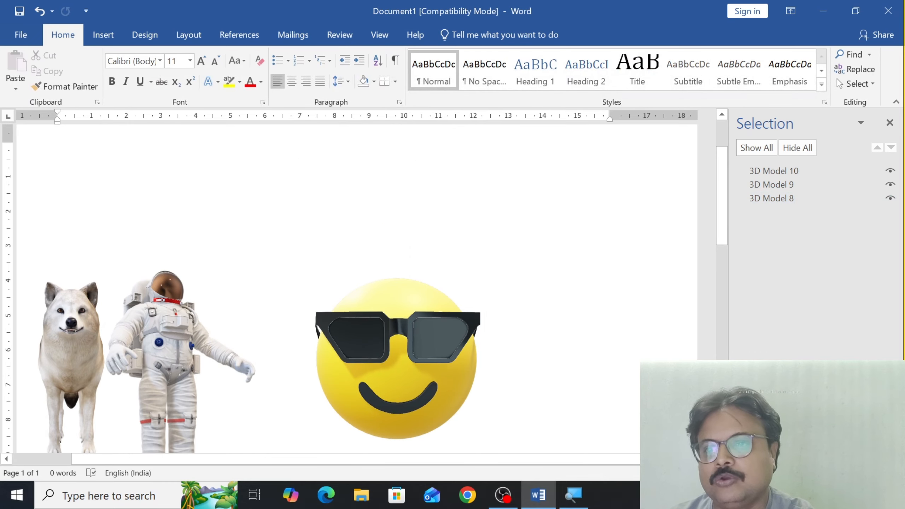
- Select the emoji, astronaut and wolf together and examine the drawing and 3D model formatting options for the combined selection
{"action": "scroll", "coordinate": [542, 256], "scroll_direction": "down", "scroll_amount": 2}
{"action": "left_click", "coordinate": [430, 309]}
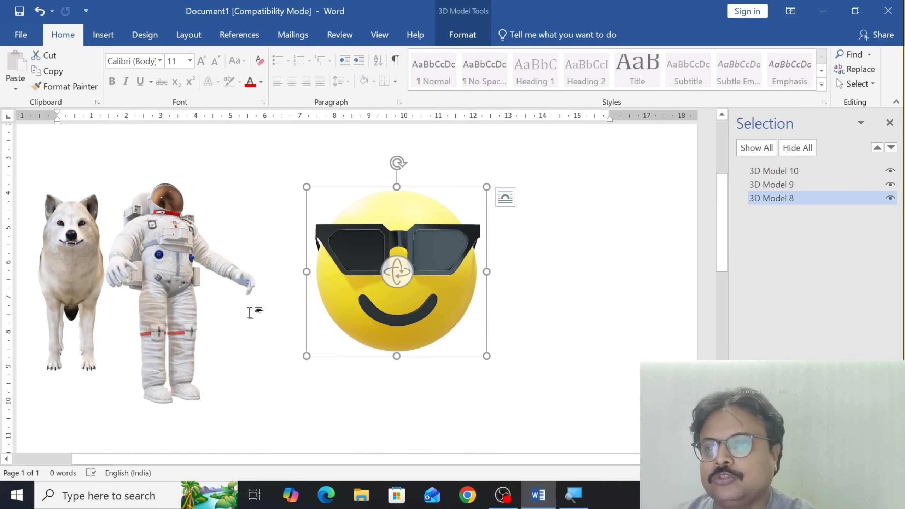
{"action": "left_click", "coordinate": [186, 298], "text": "ctrl"}
{"action": "left_click", "coordinate": [50, 255], "text": "ctrl"}
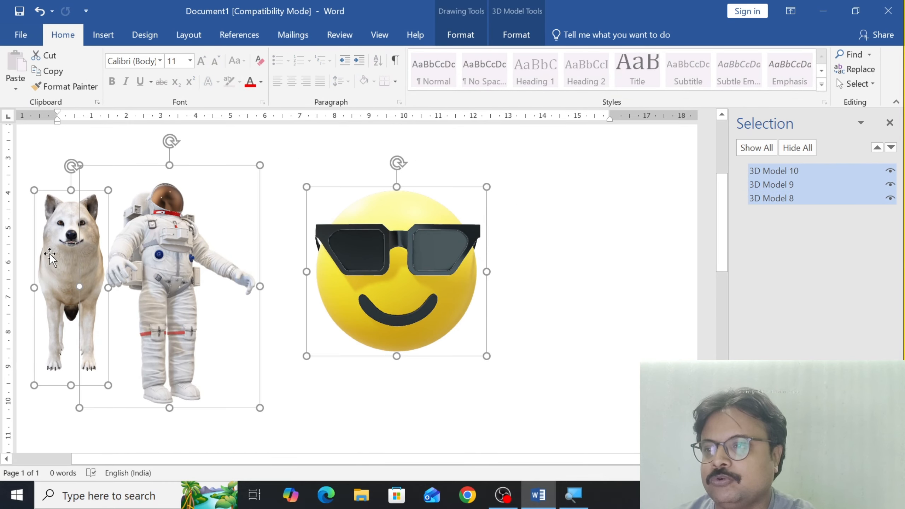
{"action": "left_click", "coordinate": [523, 36]}
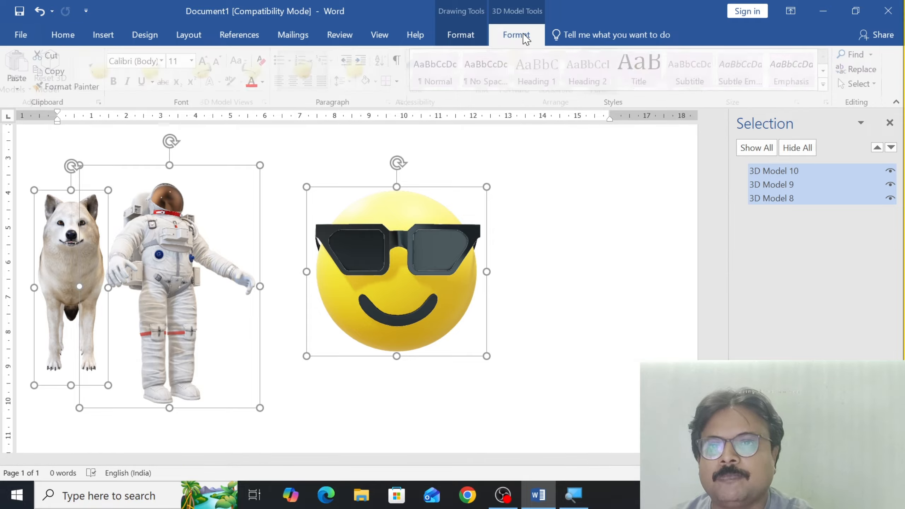
{"action": "left_click", "coordinate": [479, 40]}
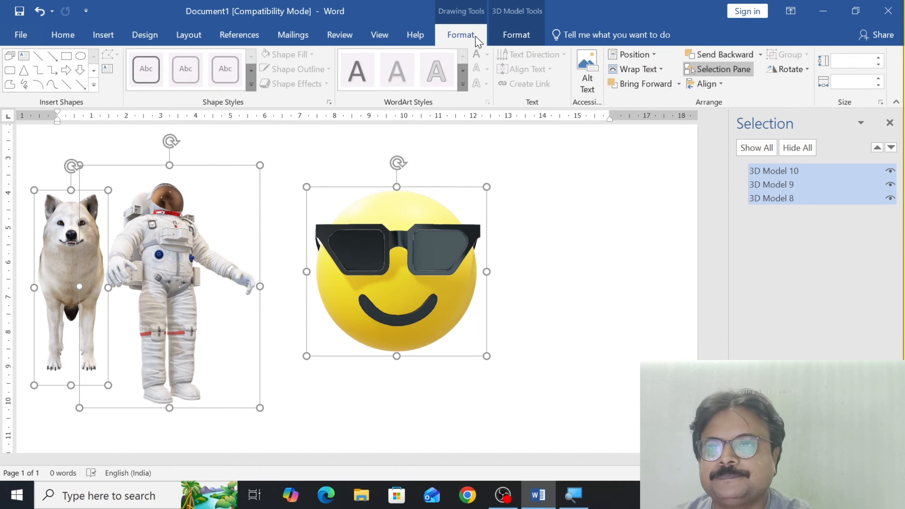
{"action": "left_click", "coordinate": [512, 37]}
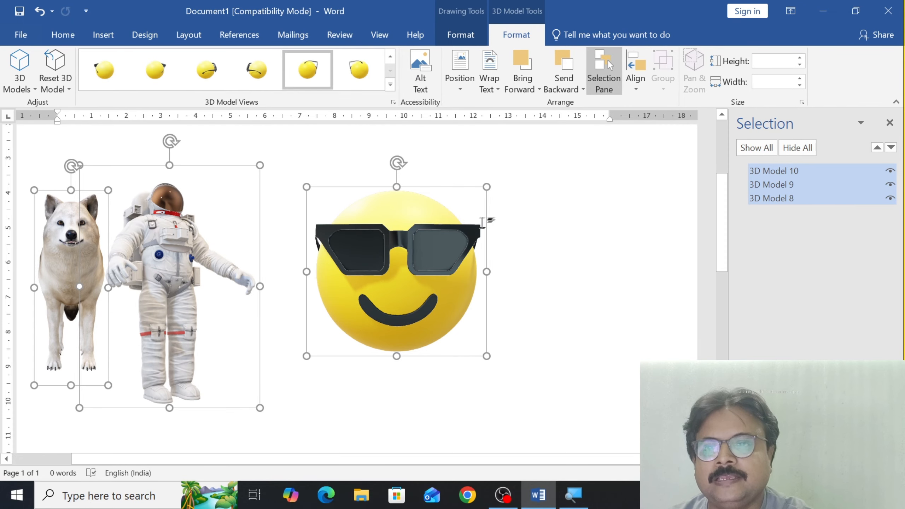
{"action": "left_click", "coordinate": [515, 269]}
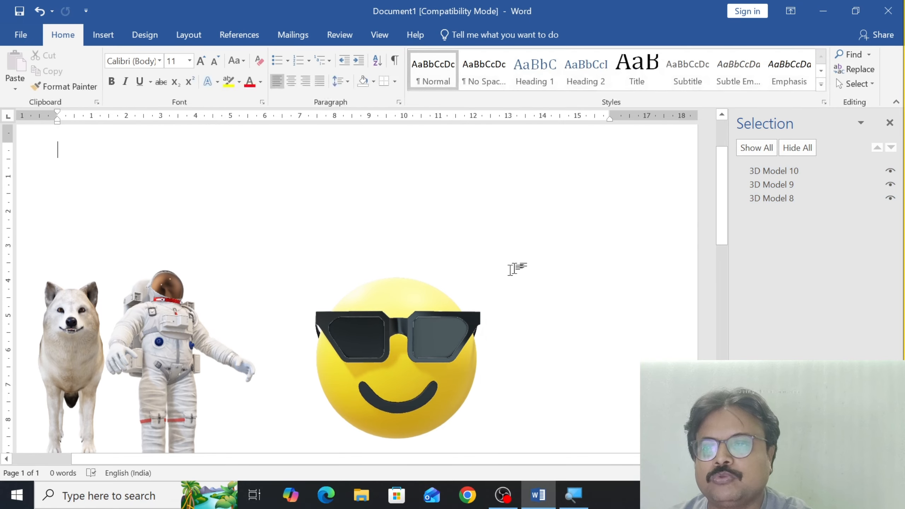
- Move the astronaut up and across so that it overlaps the sunglasses emoji
{"action": "left_click", "coordinate": [195, 368]}
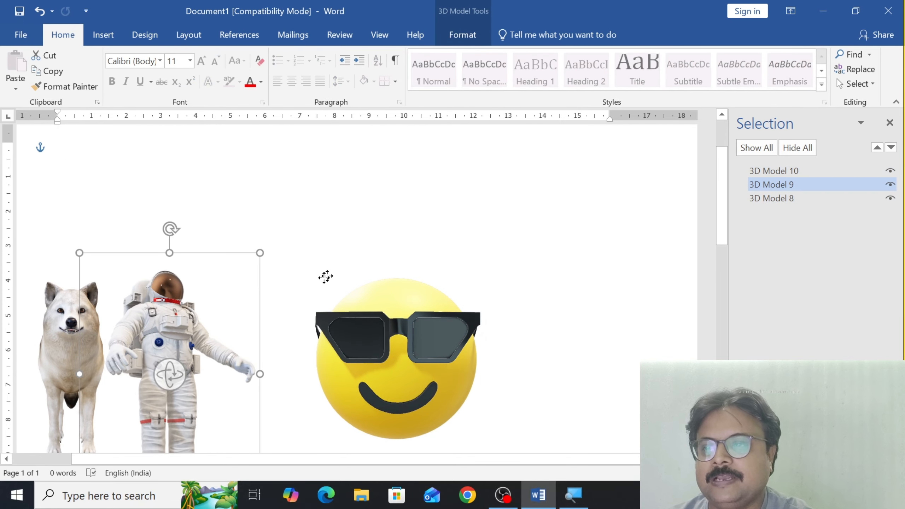
{"action": "left_click_drag", "start_coordinate": [381, 253], "coordinate": [381, 253]}
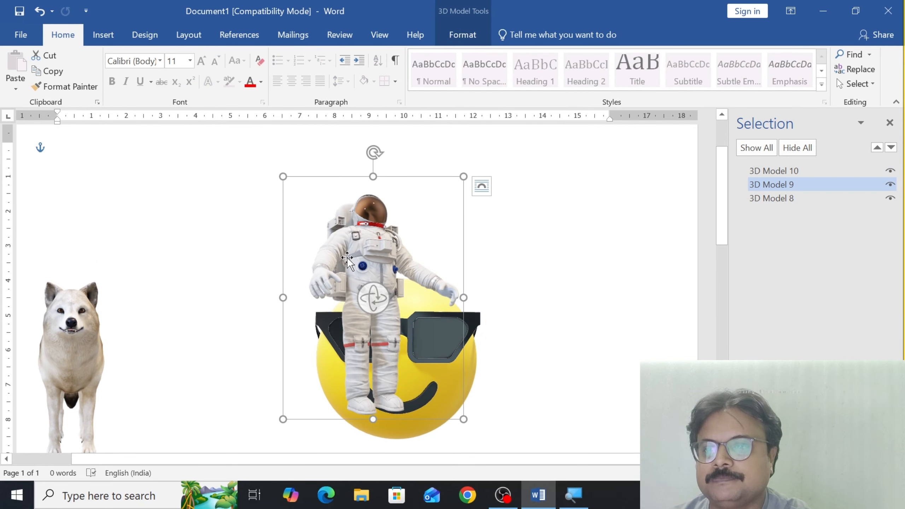
{"action": "left_click_drag", "start_coordinate": [347, 258], "coordinate": [400, 252]}
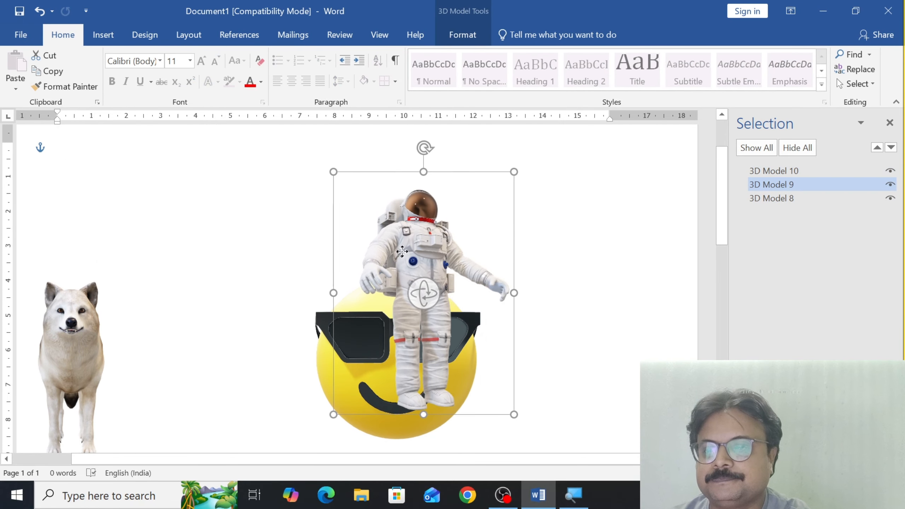
- Send the astronaut behind the sunglasses emoji and shift the emoji over the astronaut's body
{"action": "left_click", "coordinate": [459, 34]}
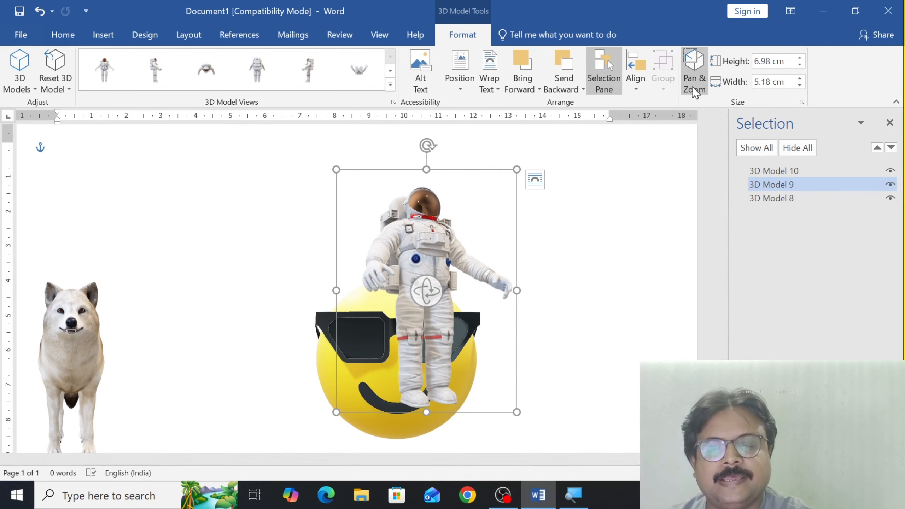
{"action": "left_click", "coordinate": [555, 88]}
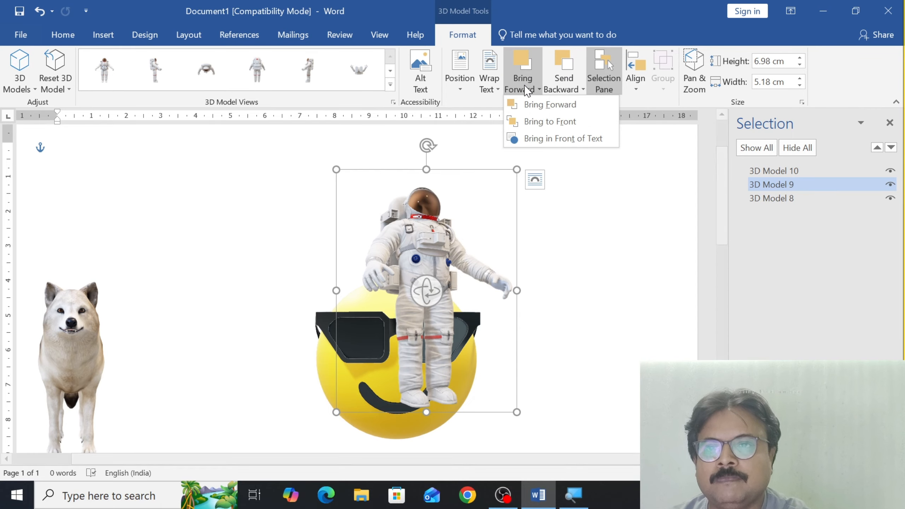
{"action": "left_click", "coordinate": [591, 139]}
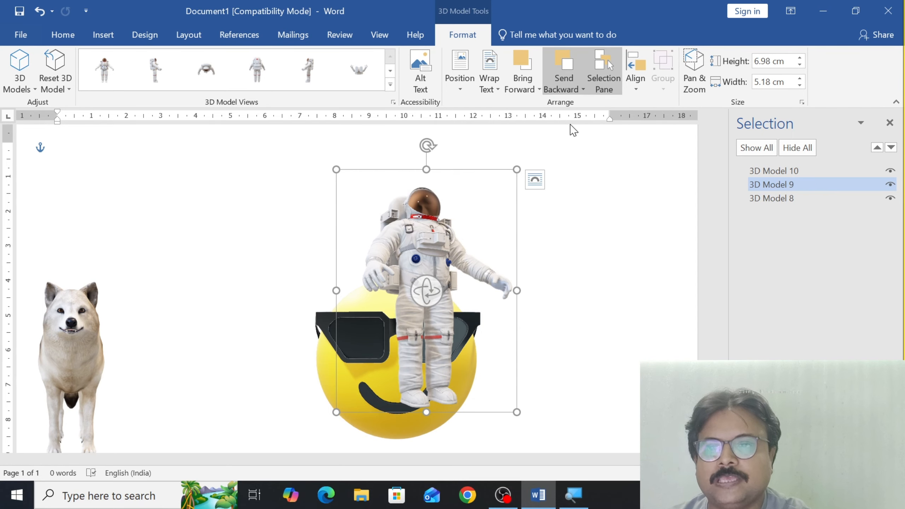
{"action": "mouse_move", "coordinate": [446, 266]}
{"action": "left_mouse_down"}
{"action": "mouse_move", "coordinate": [449, 258]}
{"action": "mouse_move", "coordinate": [454, 264]}
{"action": "left_mouse_up"}
- Place the wolf in front of the sunglasses emoji and rotate it in 3D to a view from above
{"action": "left_click_drag", "start_coordinate": [76, 334], "coordinate": [429, 276]}
{"action": "left_click_drag", "start_coordinate": [424, 318], "coordinate": [434, 410]}
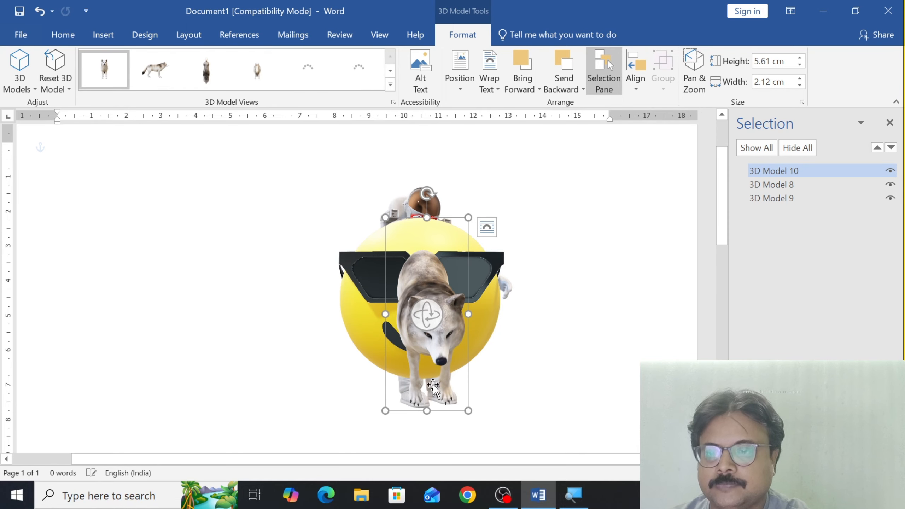
- Send the wolf to the back of the three models, and bring it to the front again
{"action": "left_click", "coordinate": [566, 93]}
{"action": "left_click", "coordinate": [571, 121]}
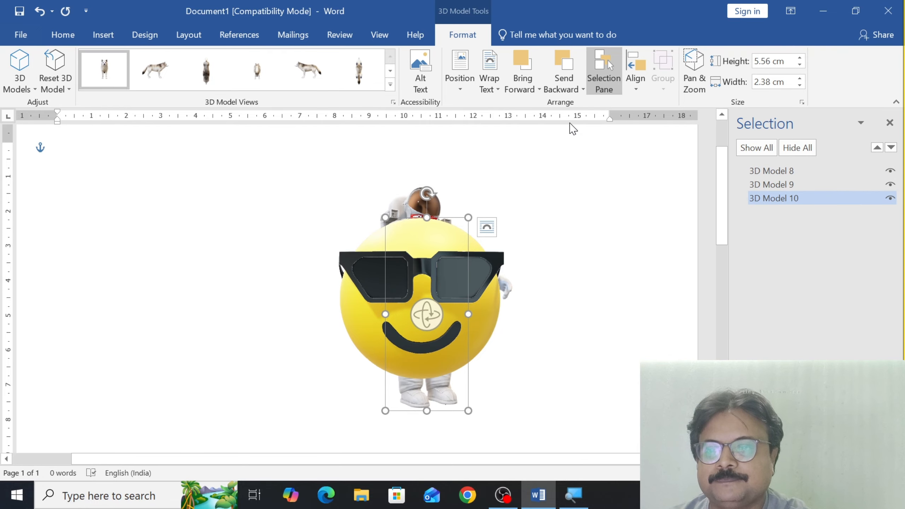
{"action": "left_click", "coordinate": [528, 90]}
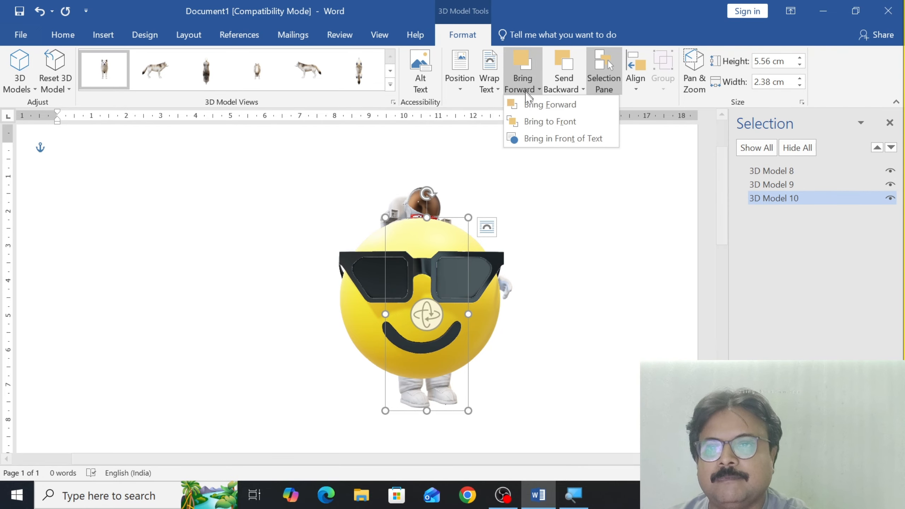
{"action": "left_click", "coordinate": [538, 126]}
- Bring the sunglasses emoji to the front of the models, and send it to the back behind the astronaut and wolf
{"action": "left_click", "coordinate": [485, 331]}
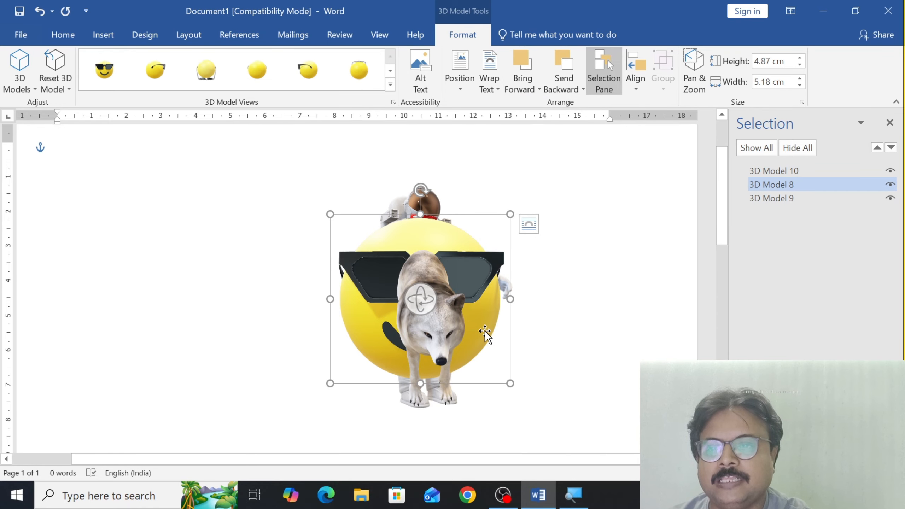
{"action": "left_click", "coordinate": [535, 90]}
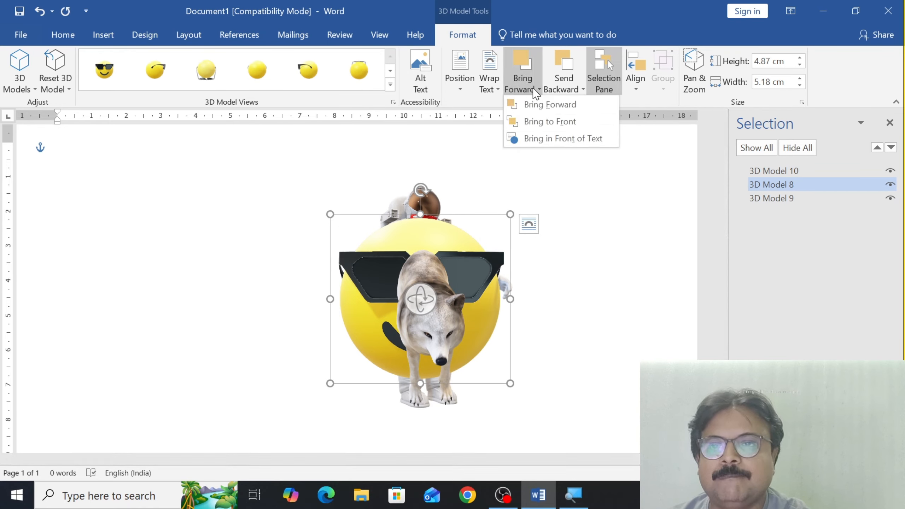
{"action": "left_click", "coordinate": [538, 121]}
{"action": "left_click", "coordinate": [564, 90]}
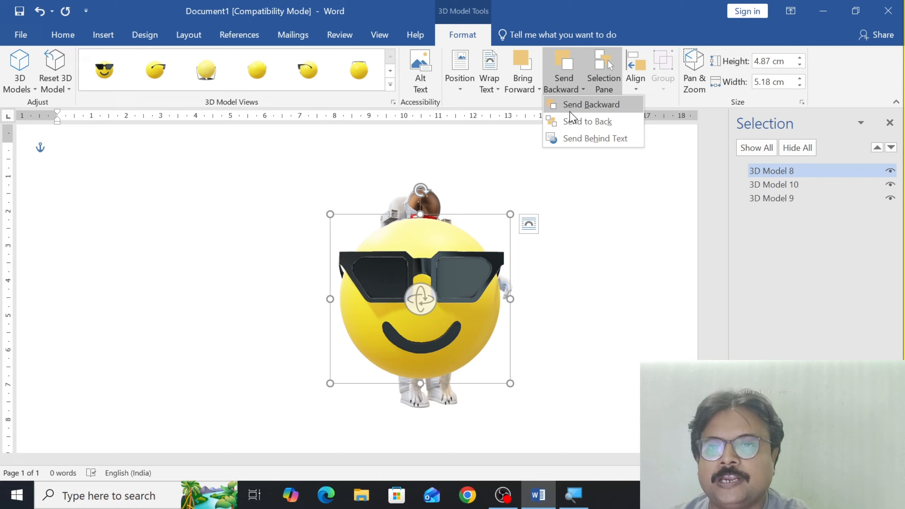
{"action": "left_click", "coordinate": [572, 121]}
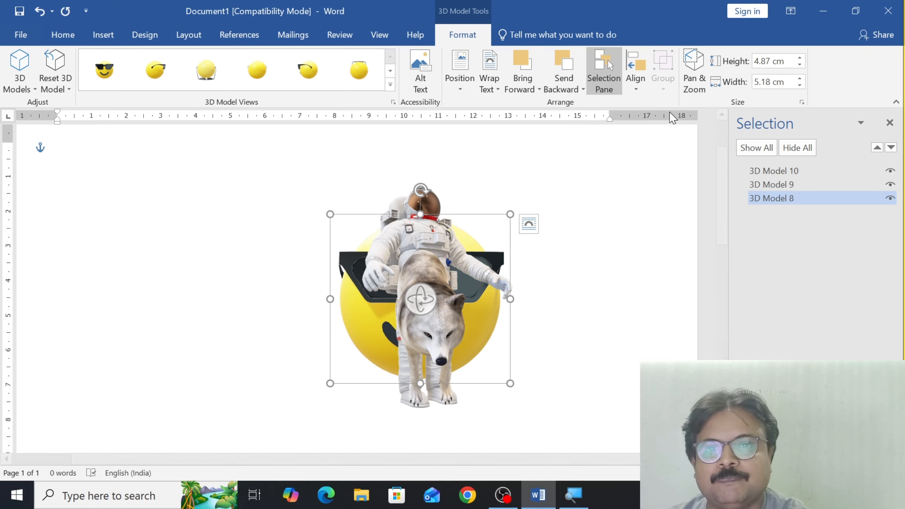
- Turn on Pan & Zoom for the sunglasses emoji, zoom it out slightly and widen its frame to about 8.86 cm
{"action": "left_click", "coordinate": [695, 91]}
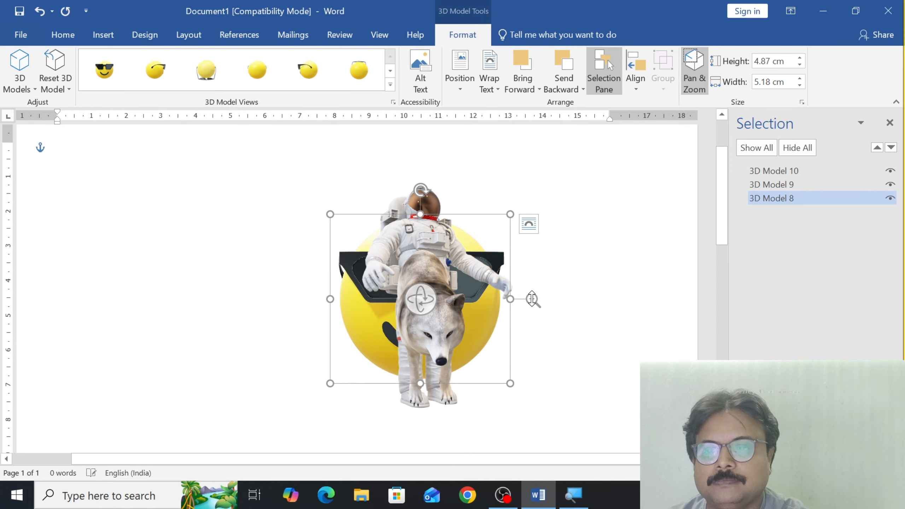
{"action": "left_click_drag", "start_coordinate": [532, 298], "coordinate": [538, 302]}
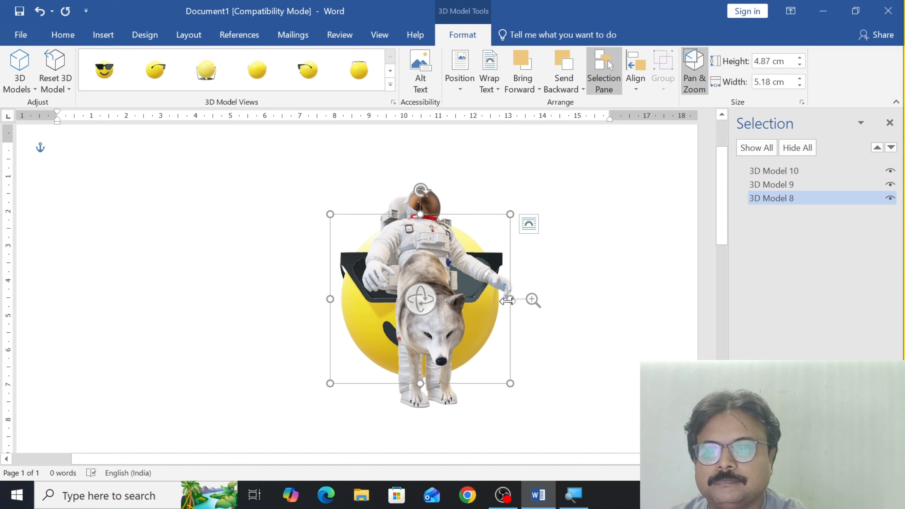
{"action": "left_click_drag", "start_coordinate": [511, 298], "coordinate": [638, 299]}
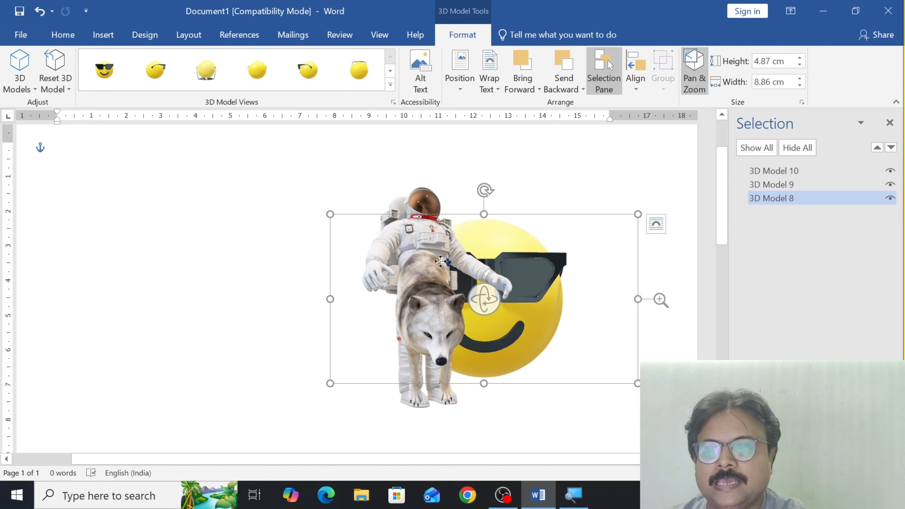
- Pan the sunglasses emoji far out of its frame, and undo the pan
{"action": "left_click_drag", "start_coordinate": [441, 261], "coordinate": [128, 244]}
{"action": "scroll", "coordinate": [426, 274], "scroll_direction": "down", "scroll_amount": 3}
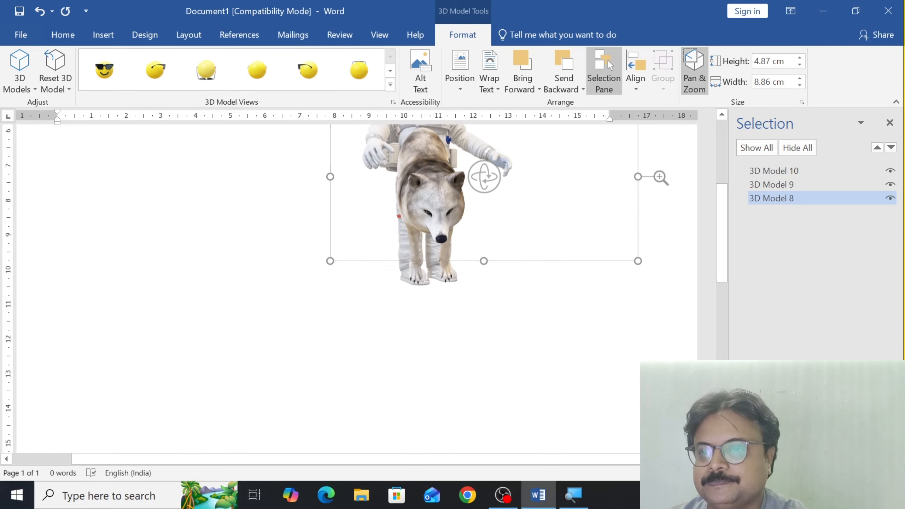
{"action": "scroll", "coordinate": [427, 280], "scroll_direction": "down", "scroll_amount": 5}
{"action": "scroll", "coordinate": [427, 280], "scroll_direction": "up", "scroll_amount": 5}
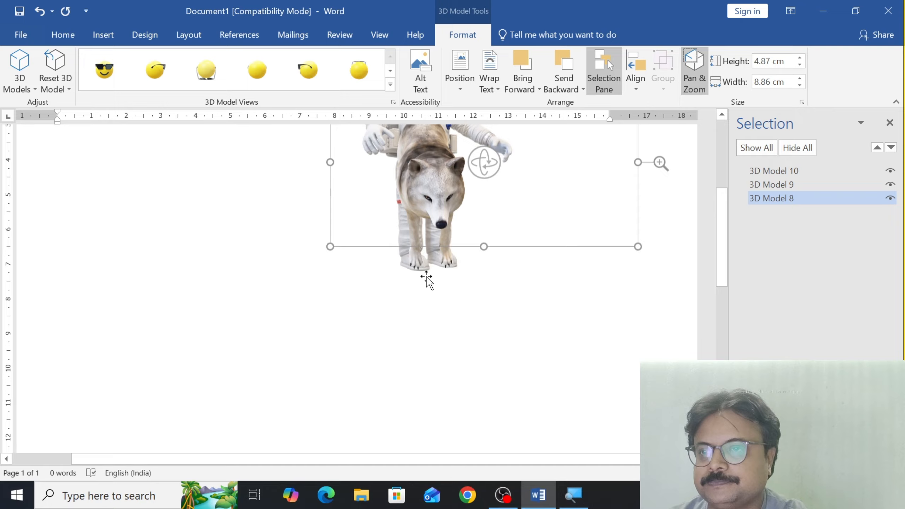
{"action": "scroll", "coordinate": [427, 277], "scroll_direction": "up", "scroll_amount": 4}
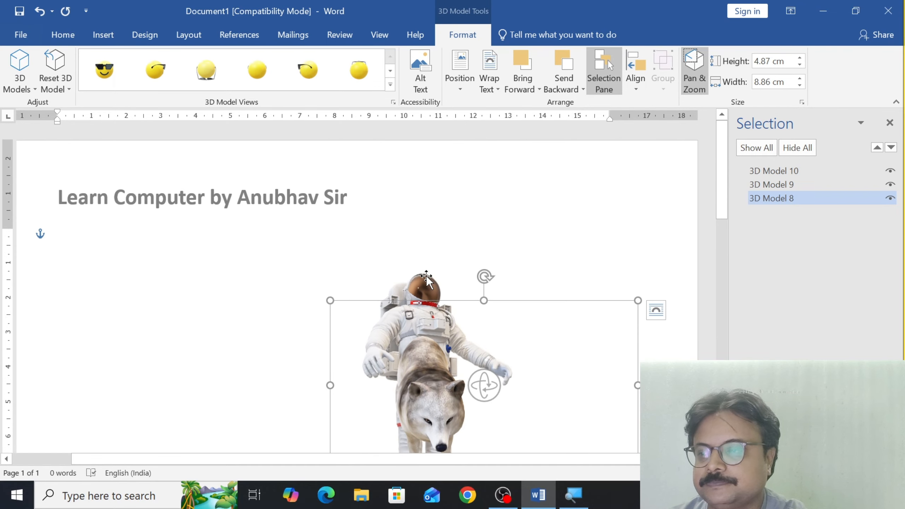
{"action": "key", "text": "ctrl+z"}
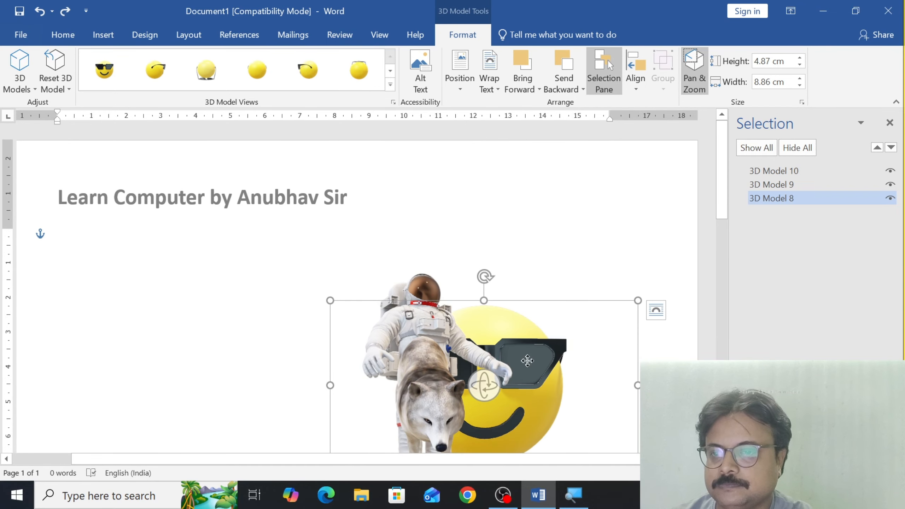
- Zoom the sunglasses emoji in and out within its frame, leaving it smaller, and deselect it
{"action": "scroll", "coordinate": [505, 340], "scroll_direction": "down", "scroll_amount": 3}
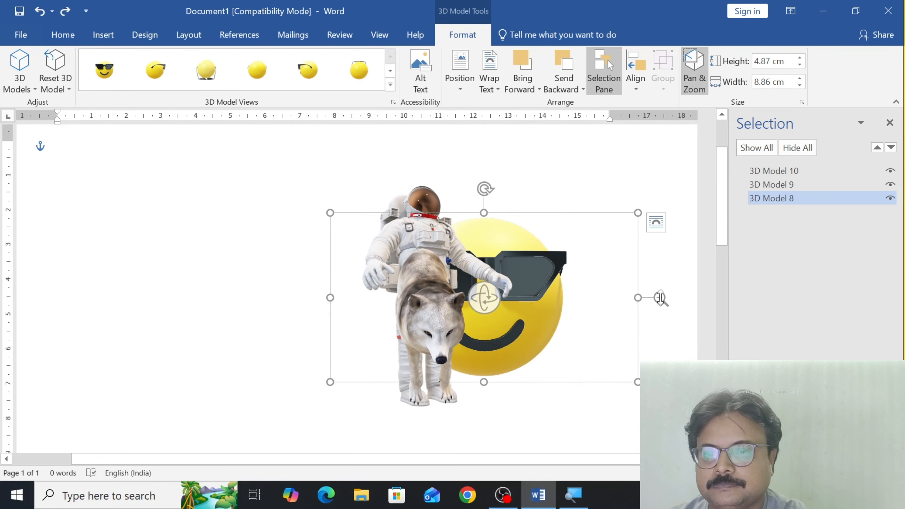
{"action": "left_click_drag", "start_coordinate": [653, 300], "coordinate": [572, 295]}
{"action": "left_click_drag", "start_coordinate": [467, 298], "coordinate": [468, 297]}
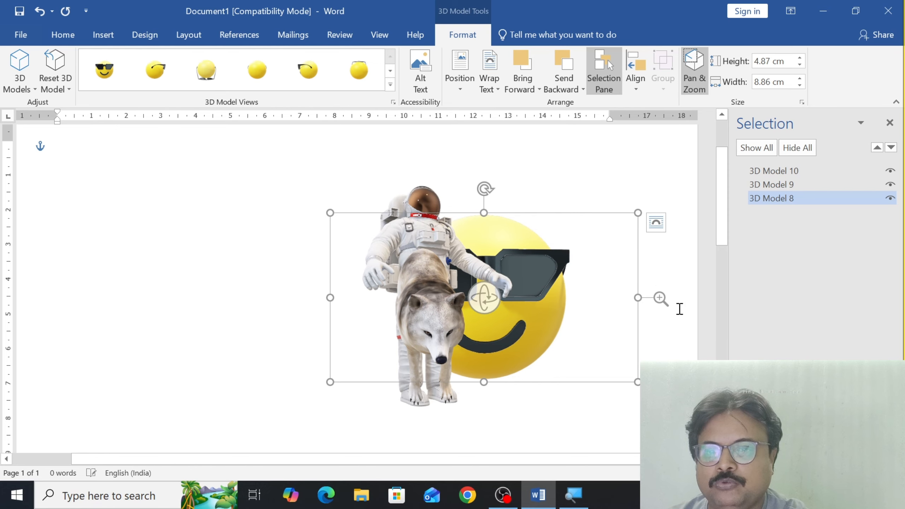
{"action": "left_click_drag", "start_coordinate": [660, 298], "coordinate": [674, 342]}
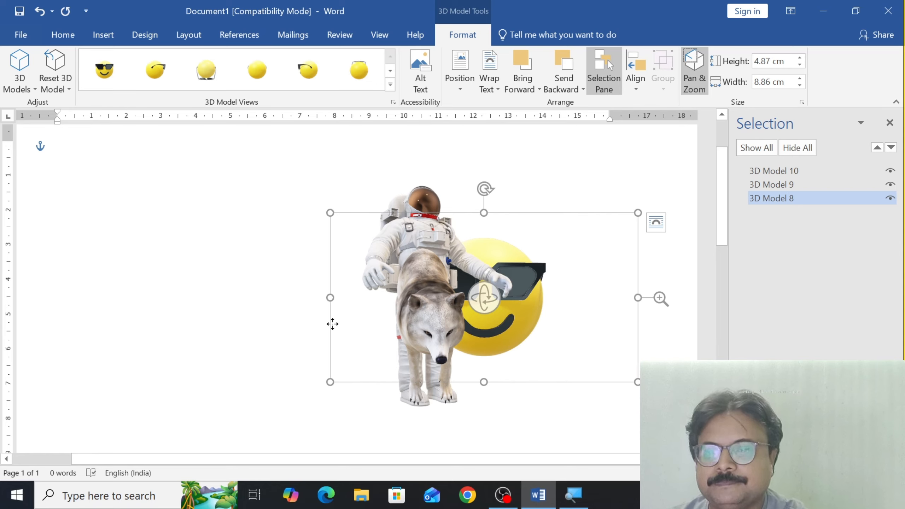
{"action": "left_click", "coordinate": [673, 371]}
- Move the astronaut away from the wolf and emoji so that it stands clear beside them
{"action": "left_click", "coordinate": [400, 244]}
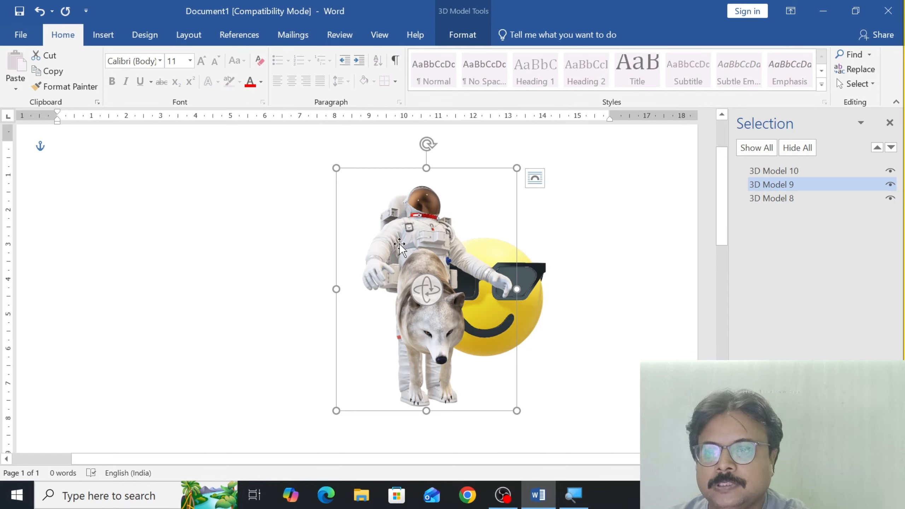
{"action": "left_click_drag", "start_coordinate": [396, 244], "coordinate": [381, 227]}
{"action": "left_click", "coordinate": [301, 230]}
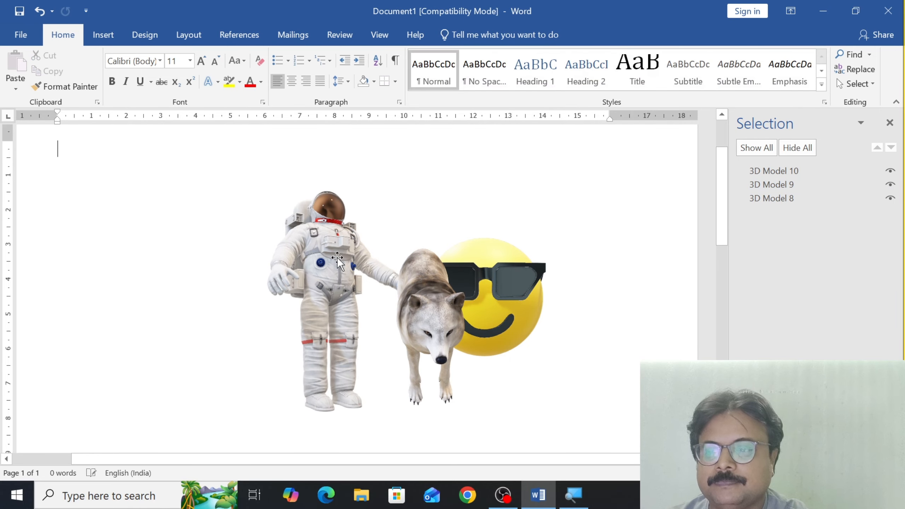
{"action": "left_click_drag", "start_coordinate": [329, 262], "coordinate": [271, 237]}
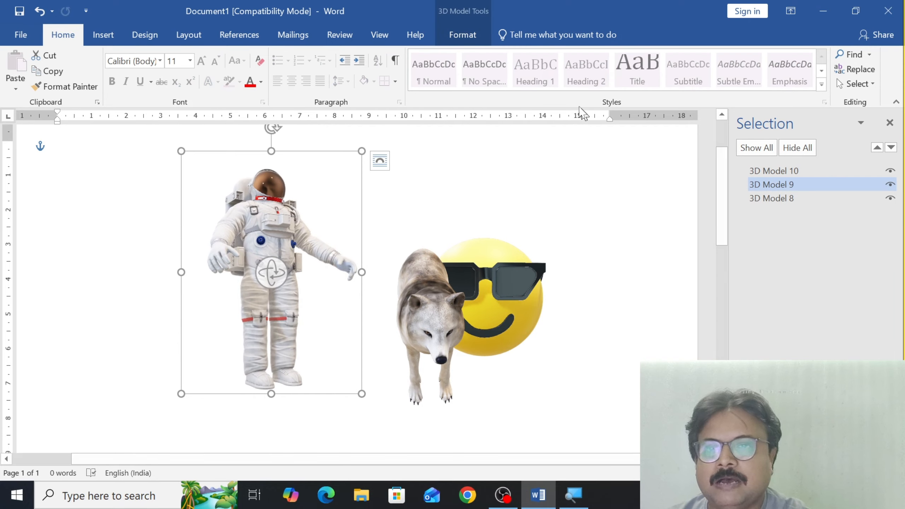
- Turn on Pan & Zoom for the astronaut and zoom it out slightly within its frame
{"action": "left_click", "coordinate": [464, 37]}
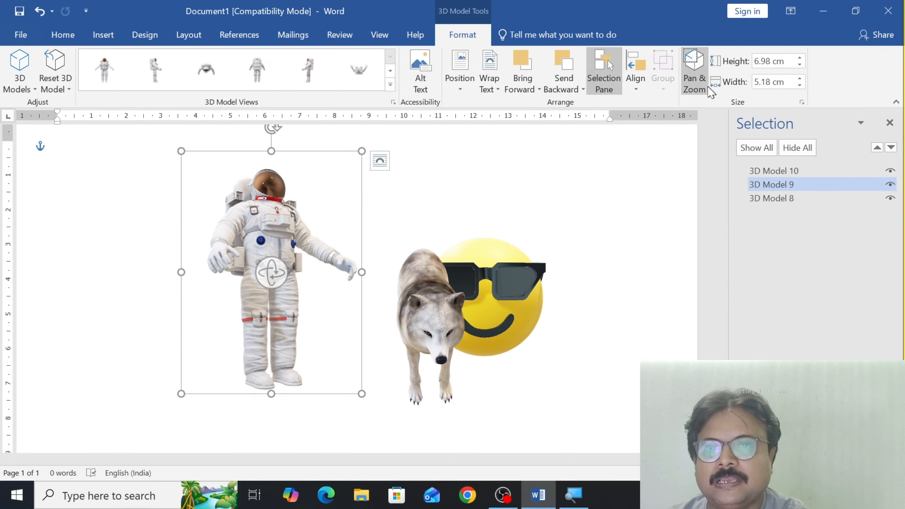
{"action": "left_click", "coordinate": [692, 91]}
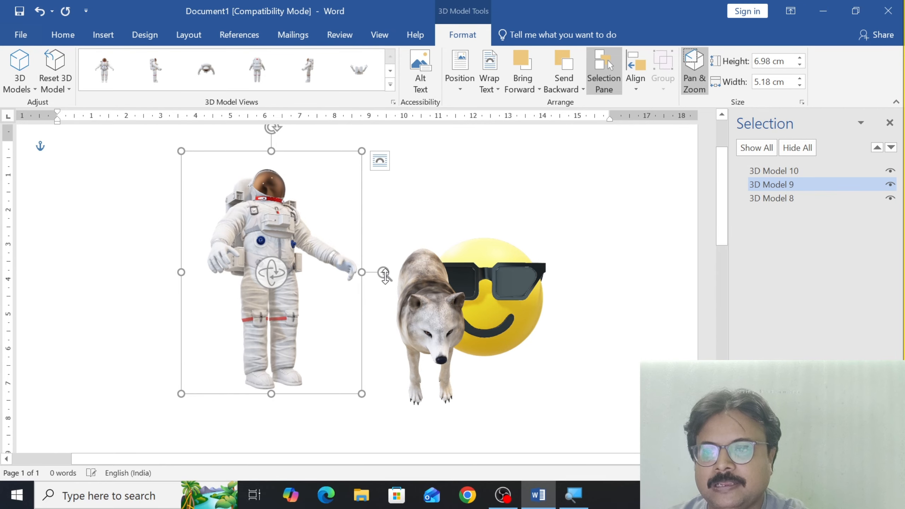
{"action": "mouse_move", "coordinate": [381, 273]}
{"action": "left_mouse_down"}
{"action": "mouse_move", "coordinate": [382, 212]}
{"action": "mouse_move", "coordinate": [402, 146]}
{"action": "mouse_move", "coordinate": [394, 280]}
{"action": "mouse_move", "coordinate": [375, 366]}
{"action": "mouse_move", "coordinate": [385, 269]}
{"action": "left_mouse_up"}
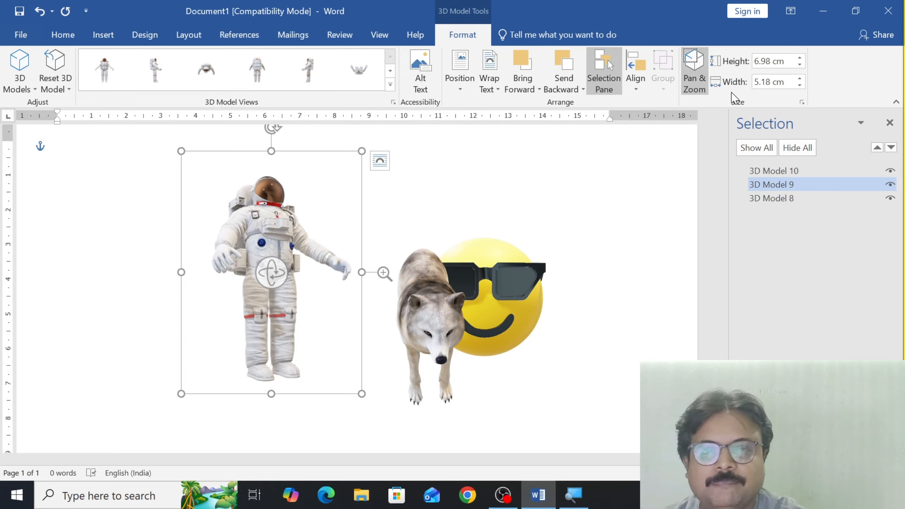
- Enlarge the astronaut to a height of 8.6 cm, and increase its width further to 8.3 cm
{"action": "left_click", "coordinate": [800, 58]}
{"action": "left_click", "coordinate": [799, 58]}
{"action": "left_click", "coordinate": [800, 59]}
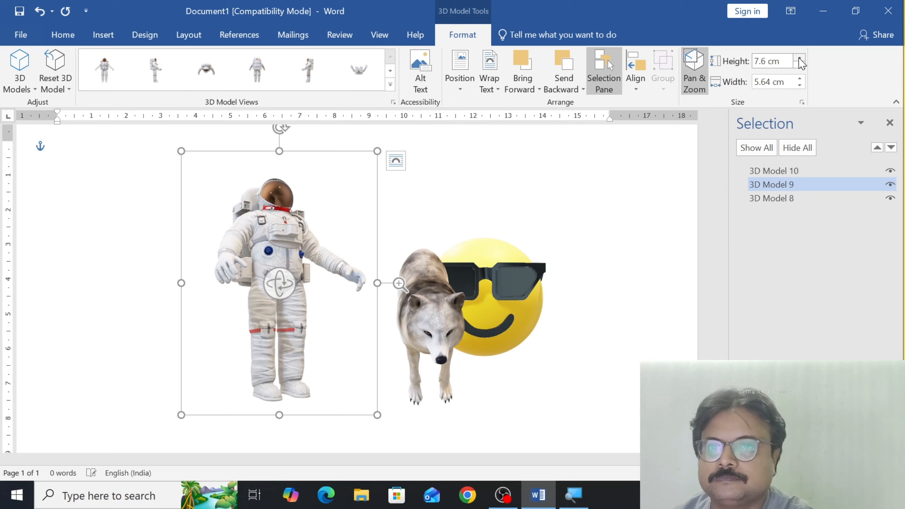
{"action": "left_click", "coordinate": [799, 58]}
{"action": "left_click", "coordinate": [800, 58]}
{"action": "left_click", "coordinate": [799, 58]}
{"action": "left_click", "coordinate": [799, 58]}
{"action": "left_click", "coordinate": [799, 59]}
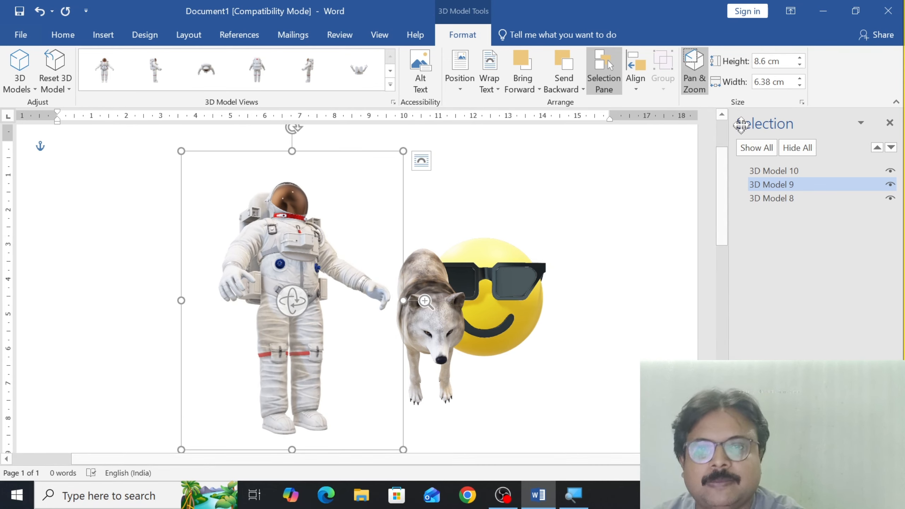
{"action": "left_click", "coordinate": [798, 79]}
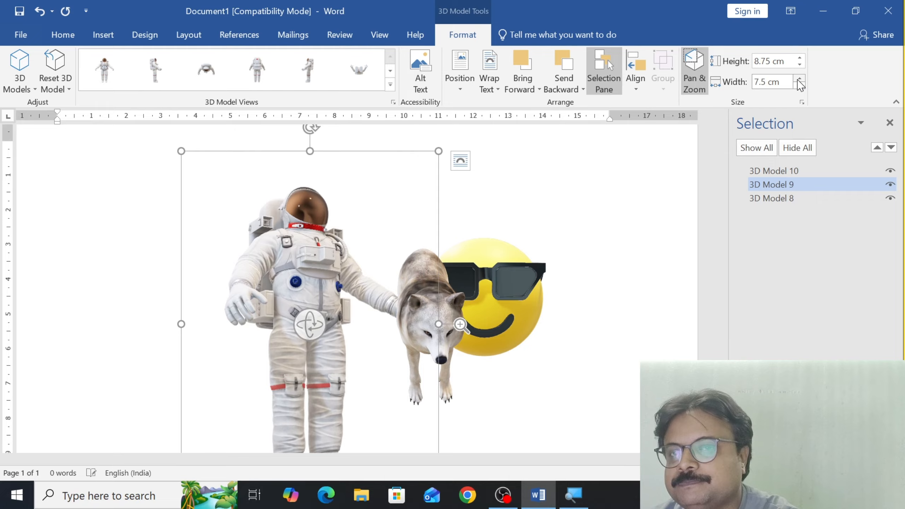
{"action": "left_click", "coordinate": [798, 80]}
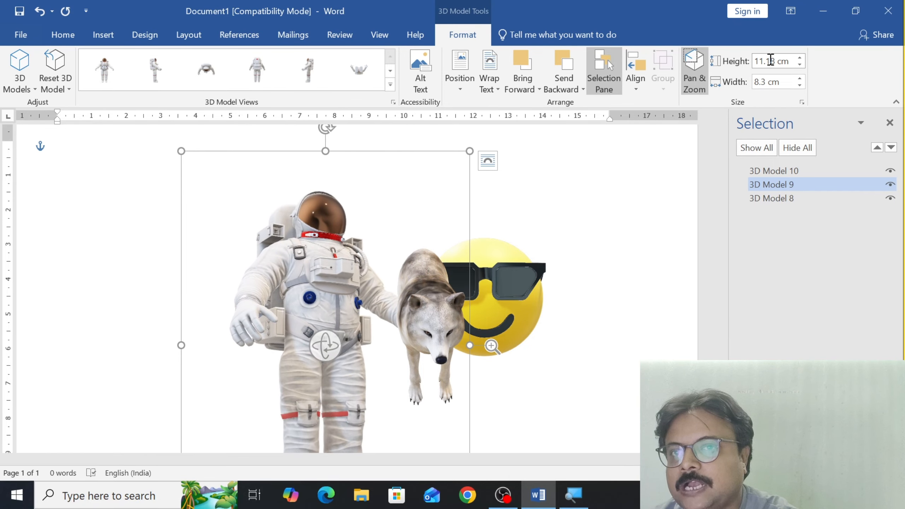